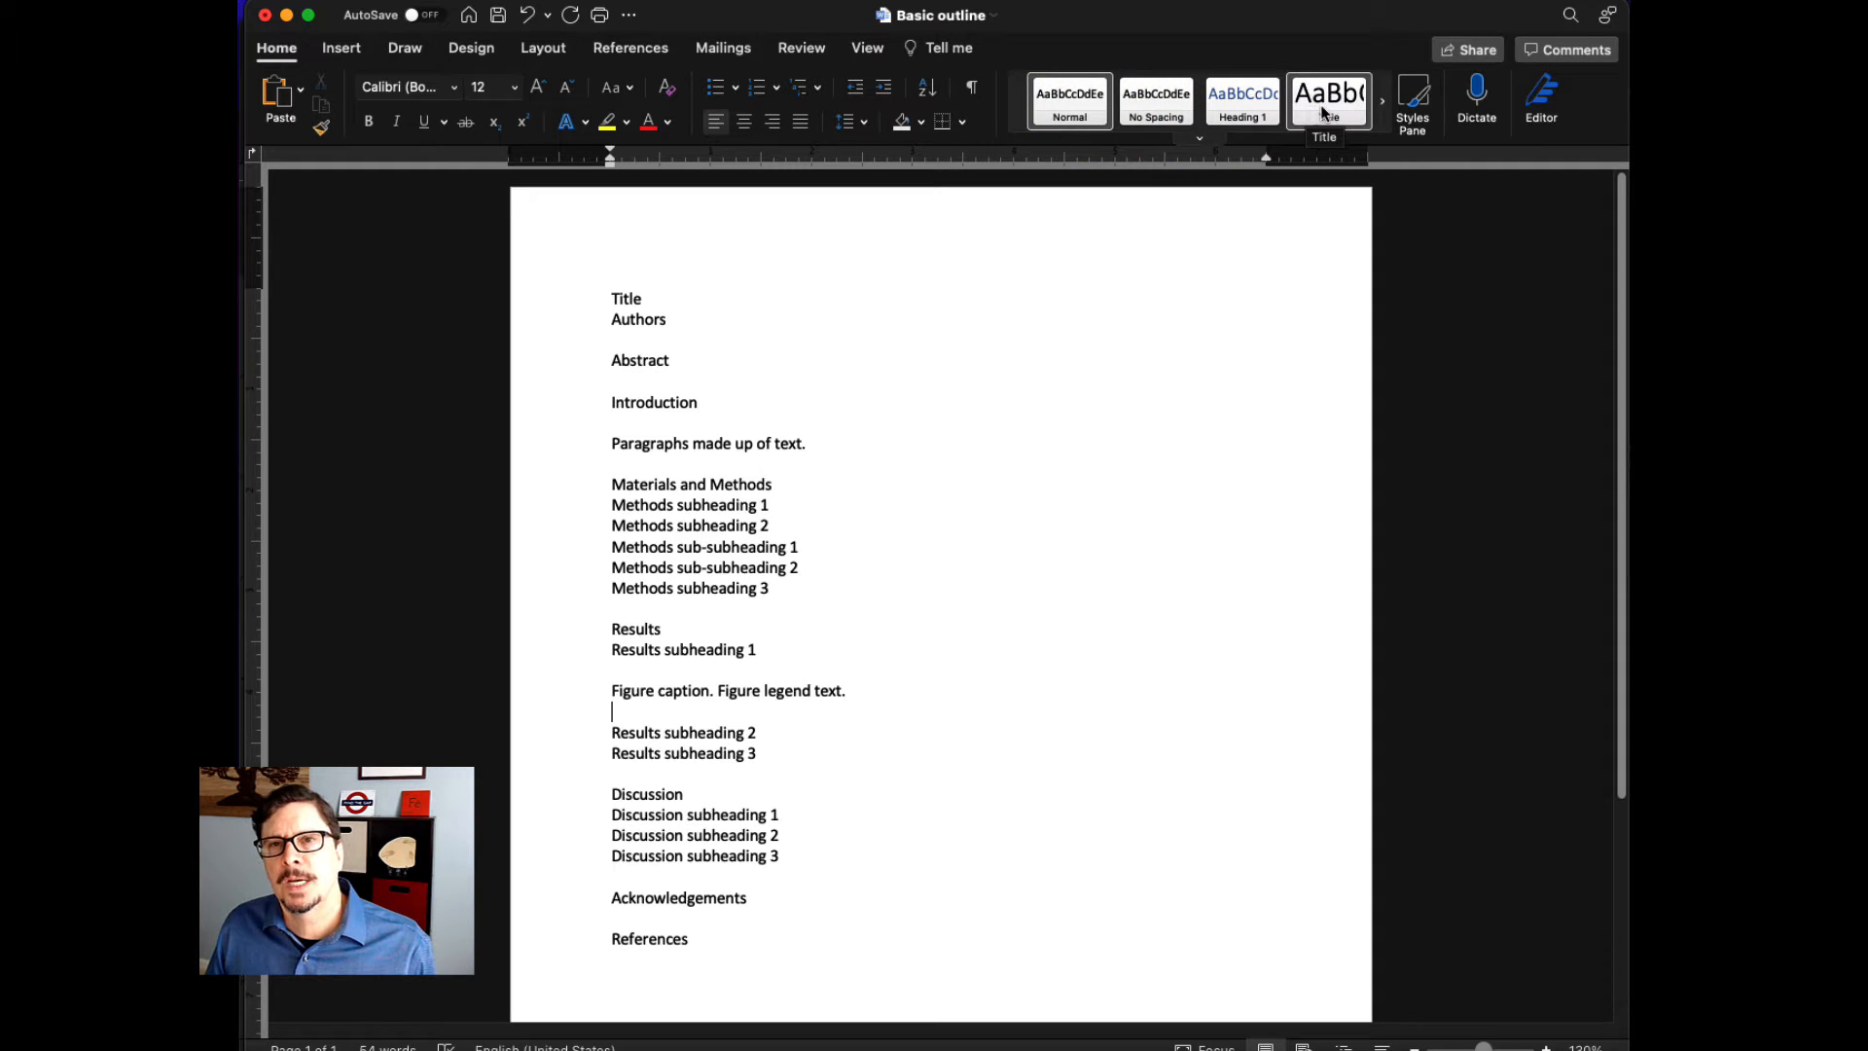
- Display the full list of styles and apply the Title style to the document's title line
click(1417, 123)
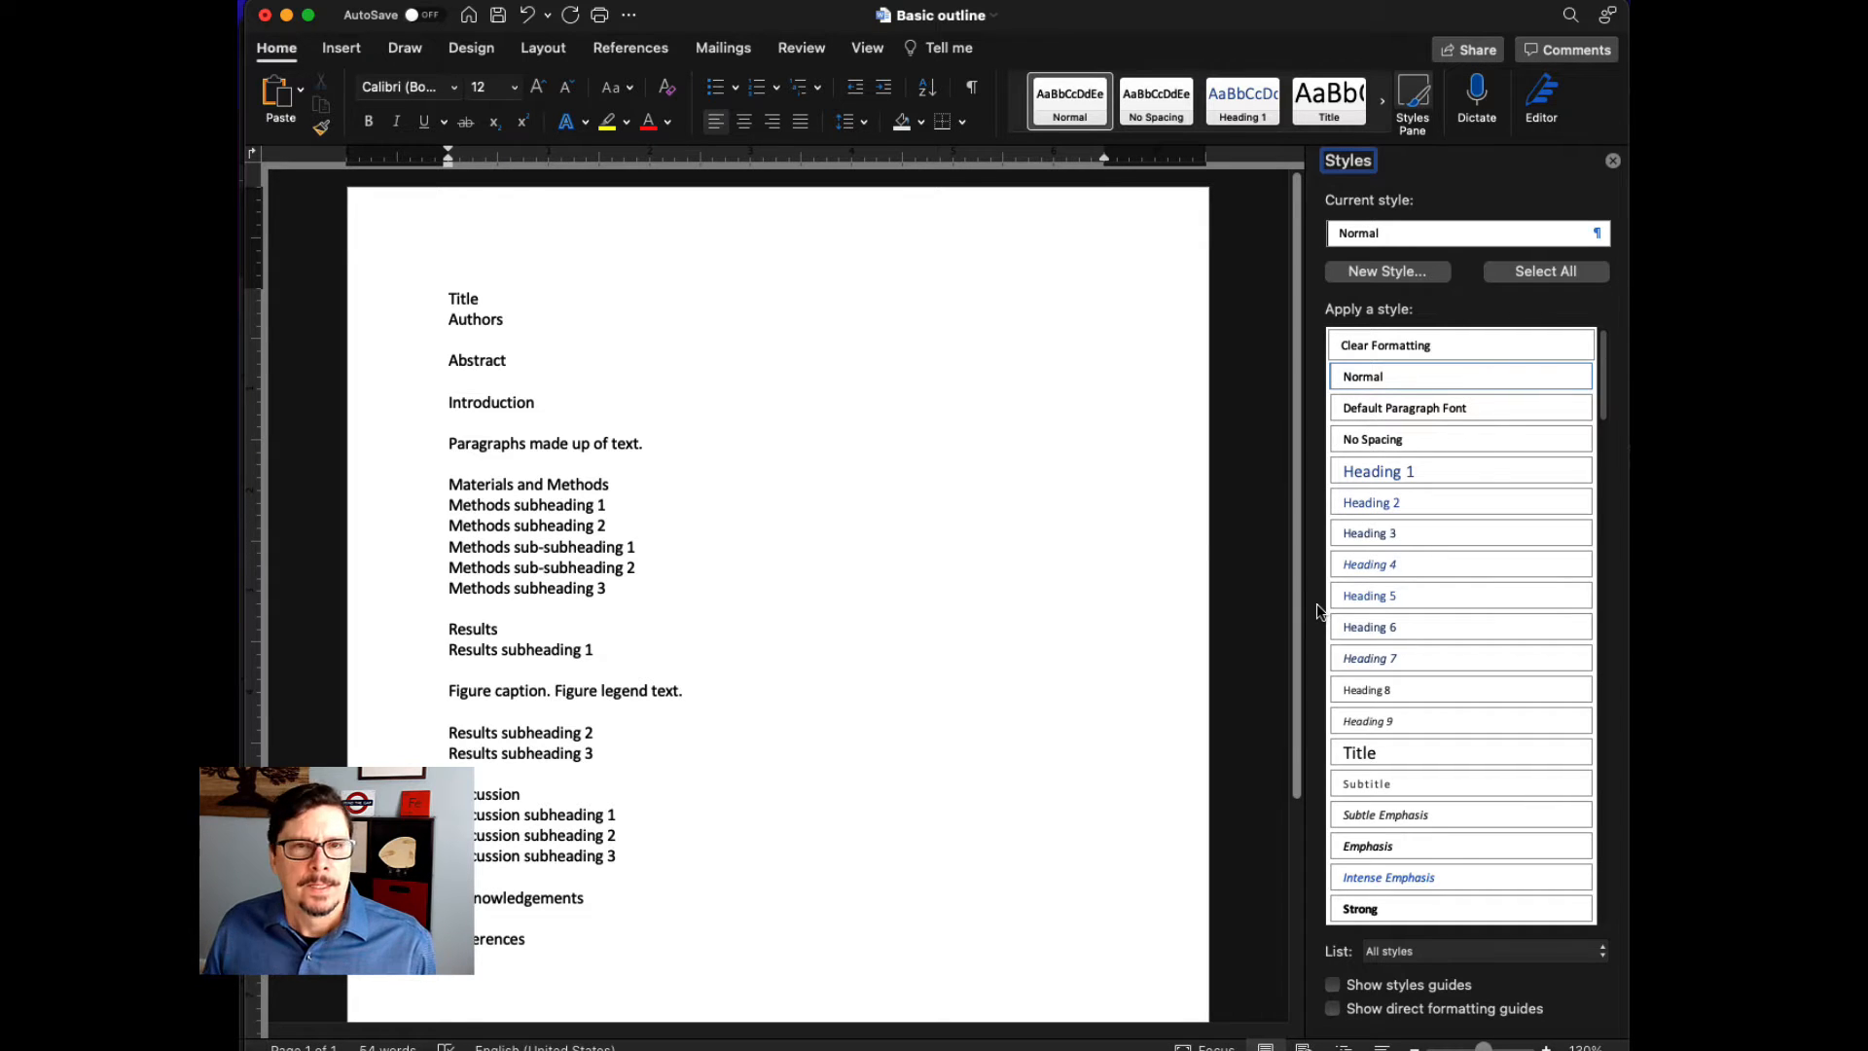
double_click(462, 298)
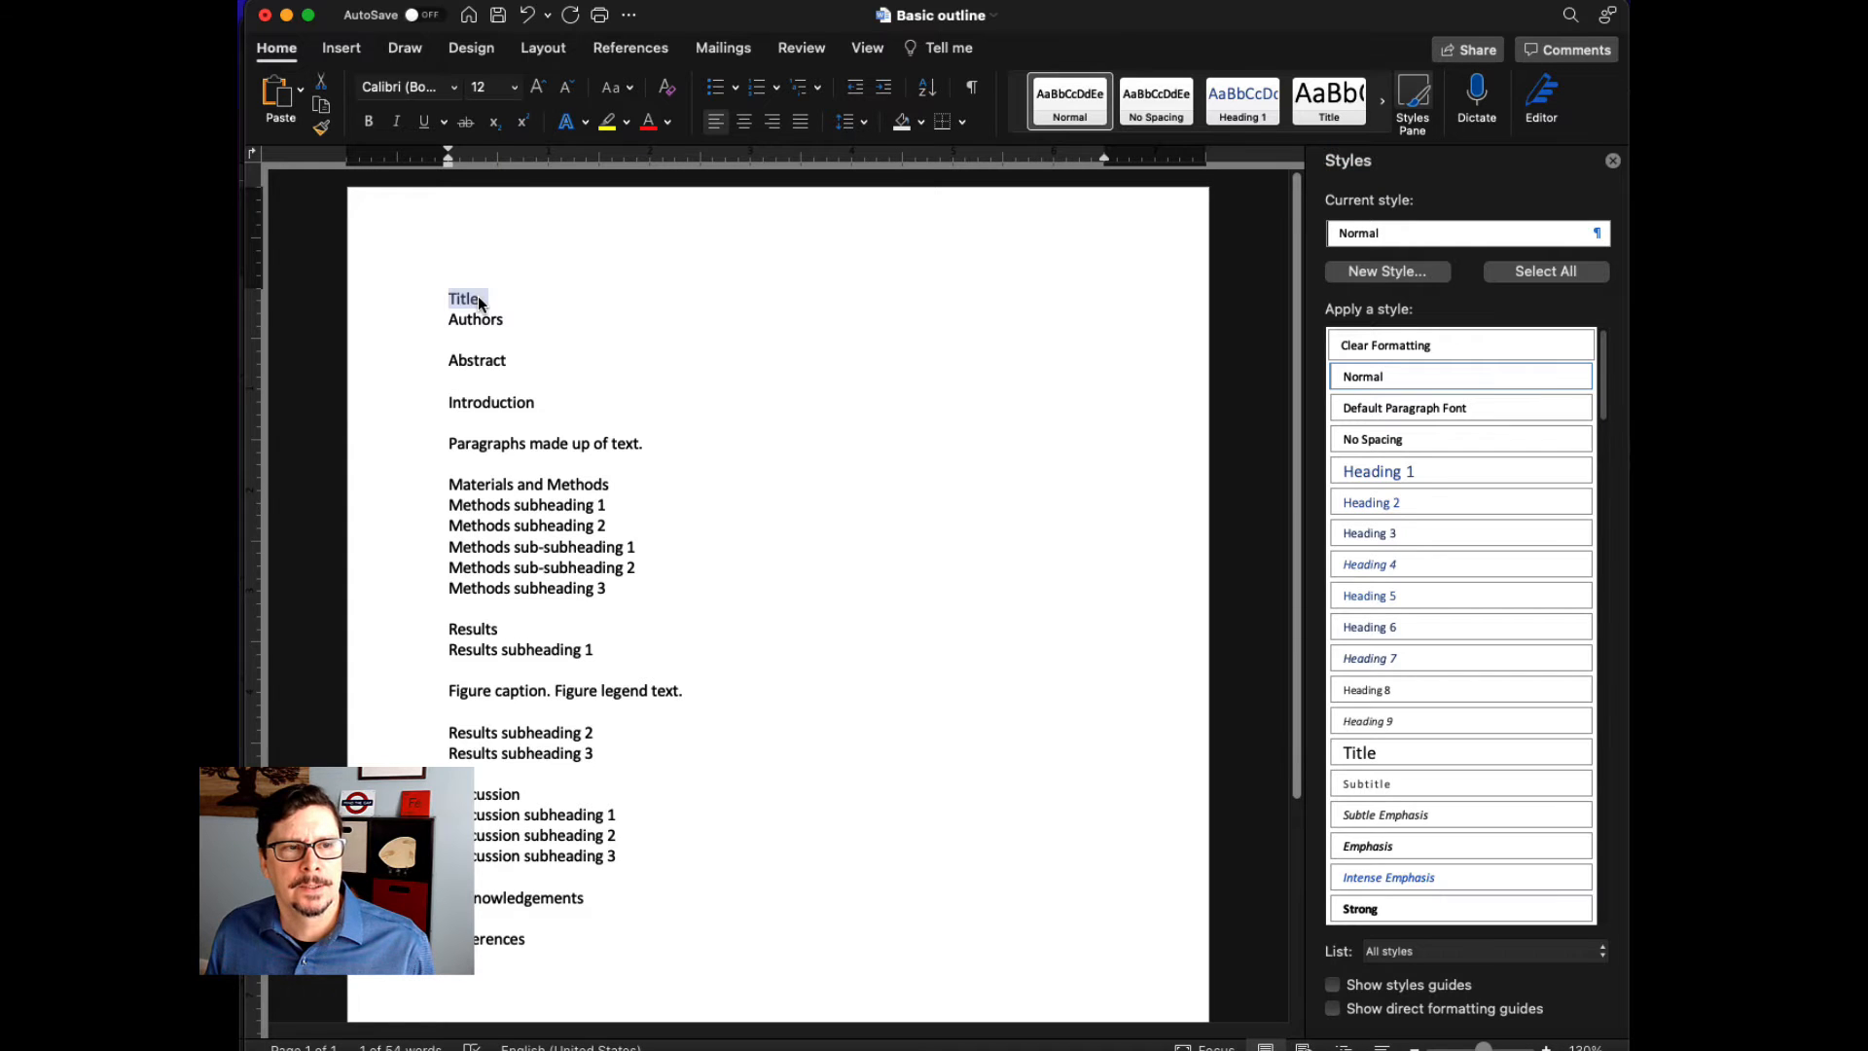
click(1407, 752)
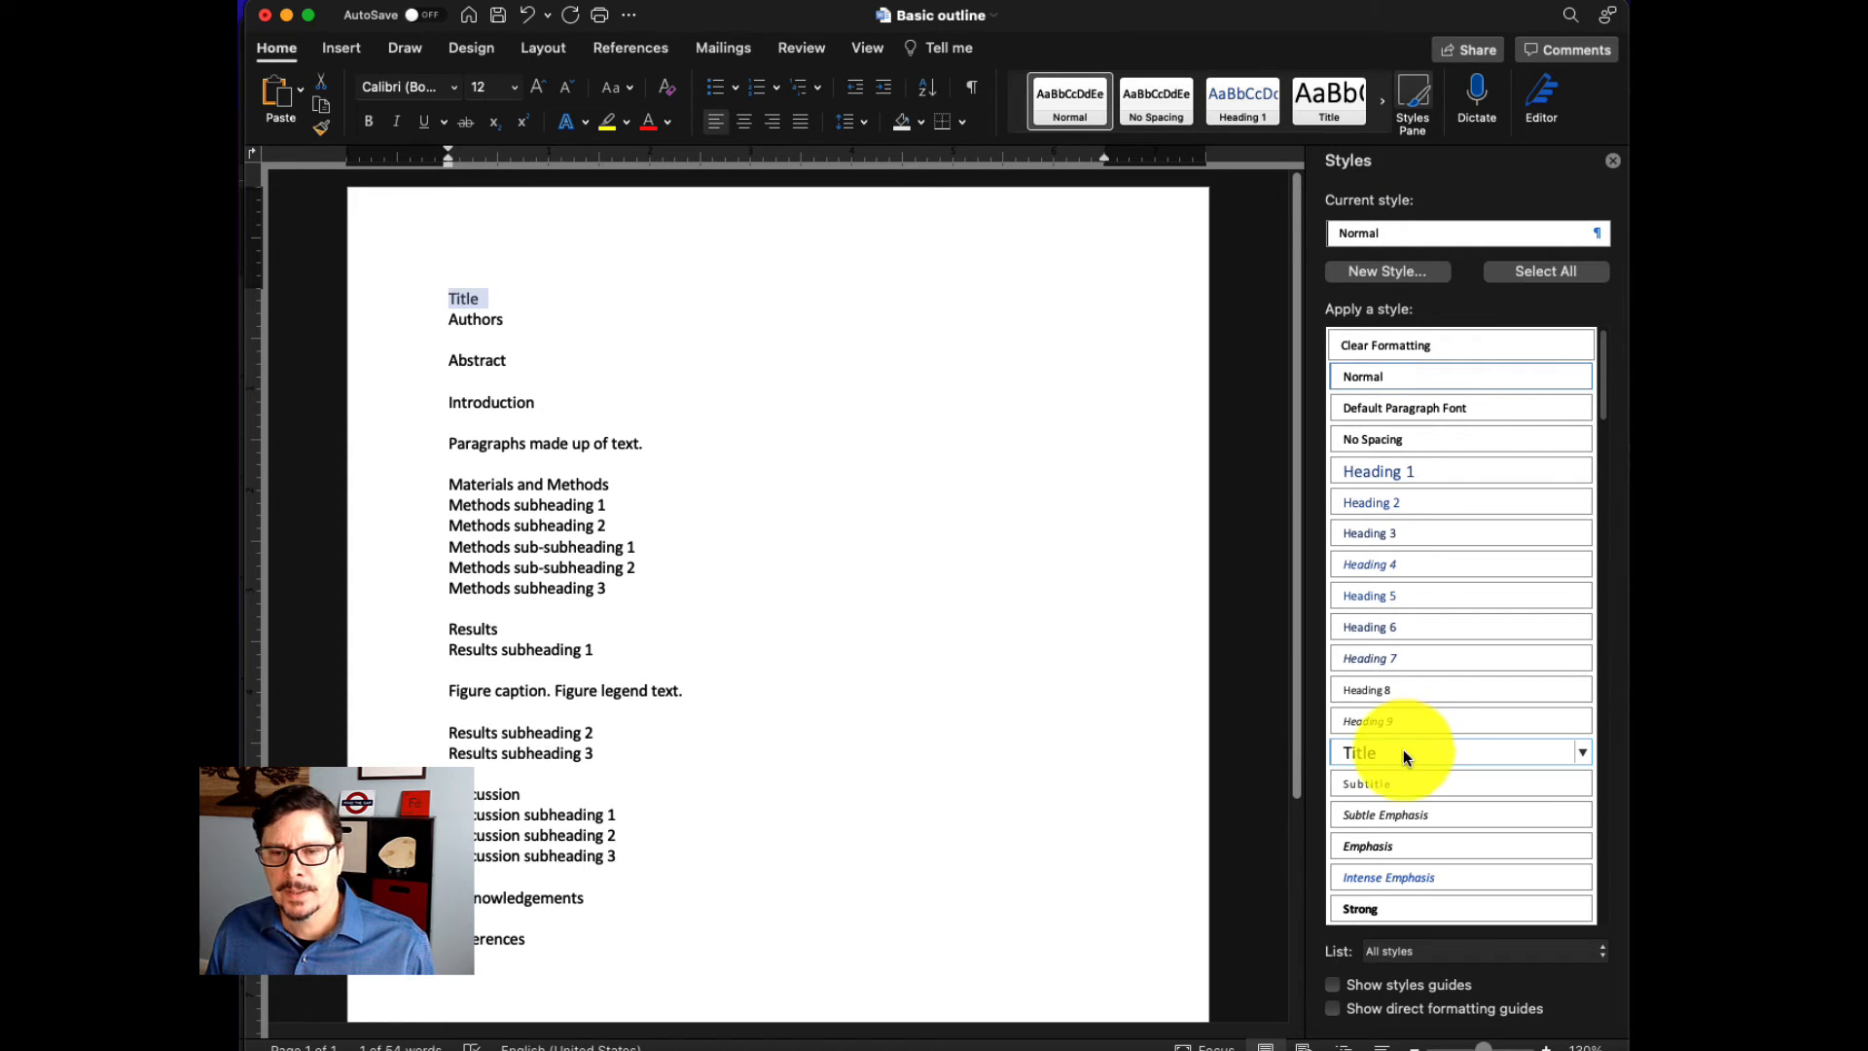
click(1402, 751)
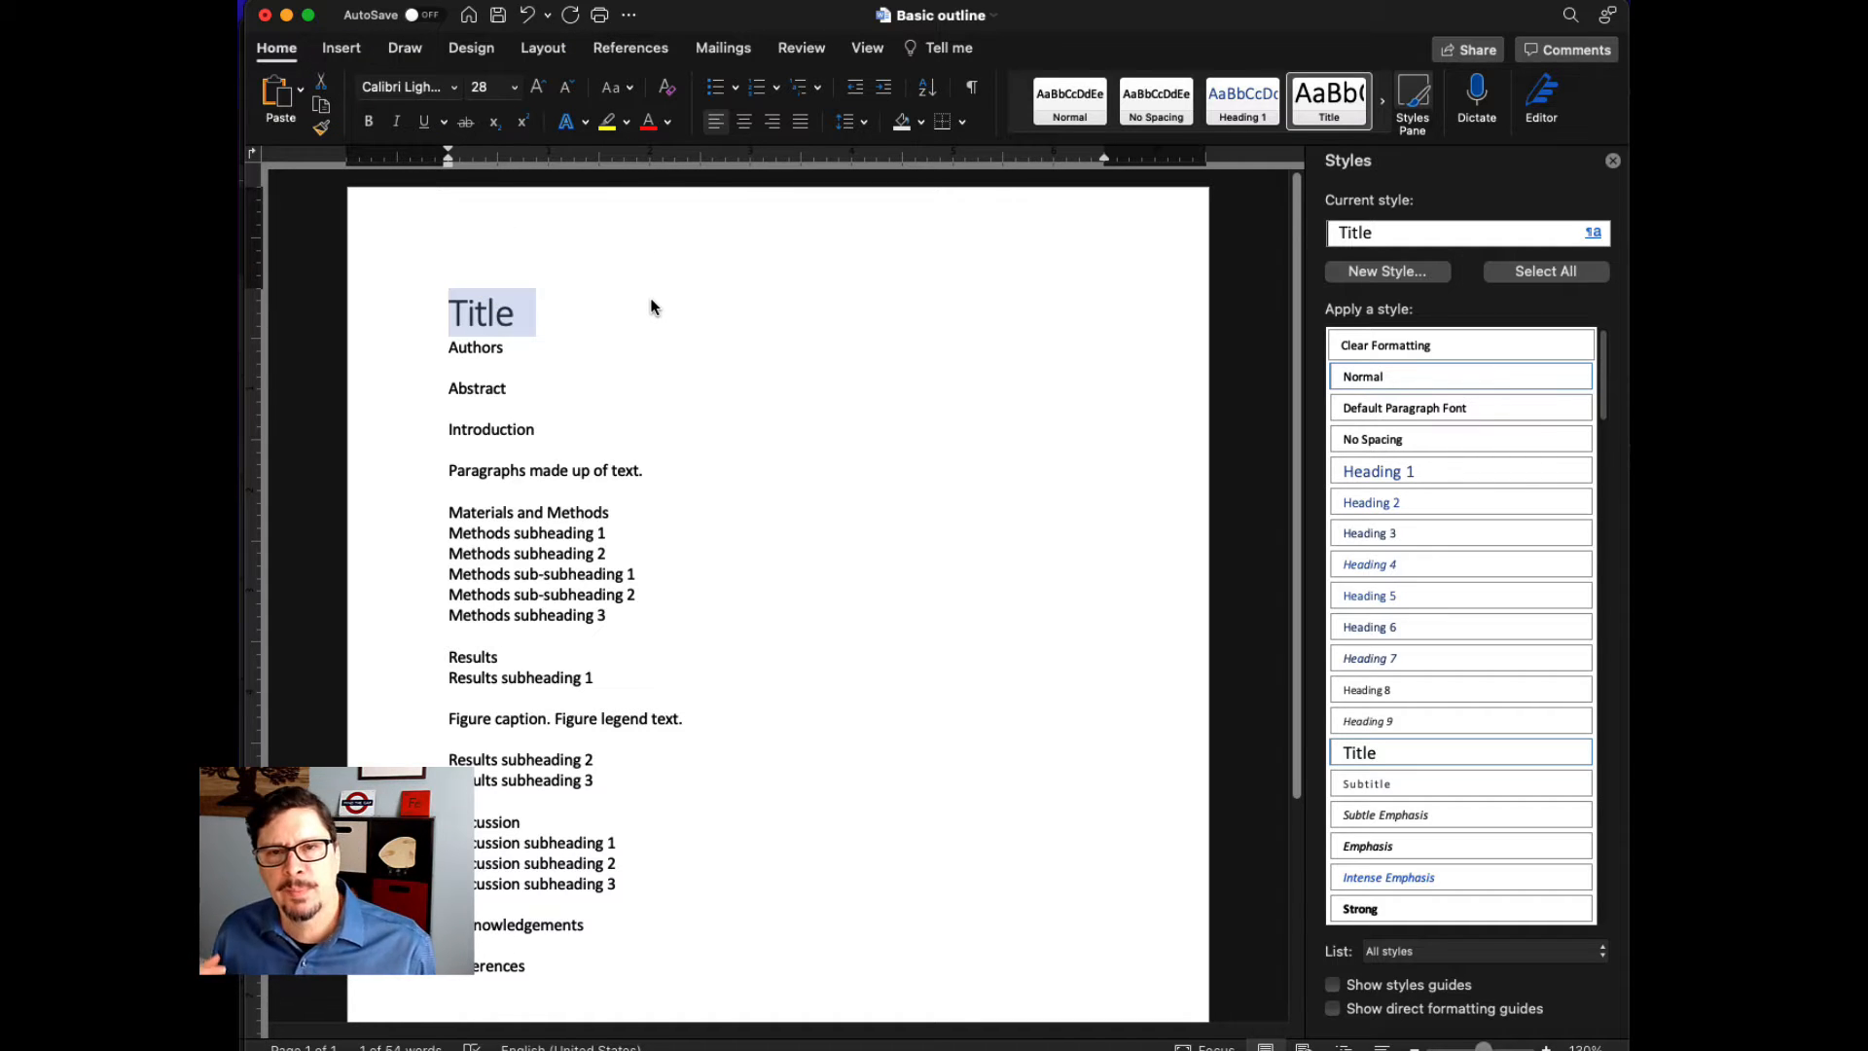
- Format the title line as Arial, 18 pt, bold, and update the Title style to match it
click(453, 87)
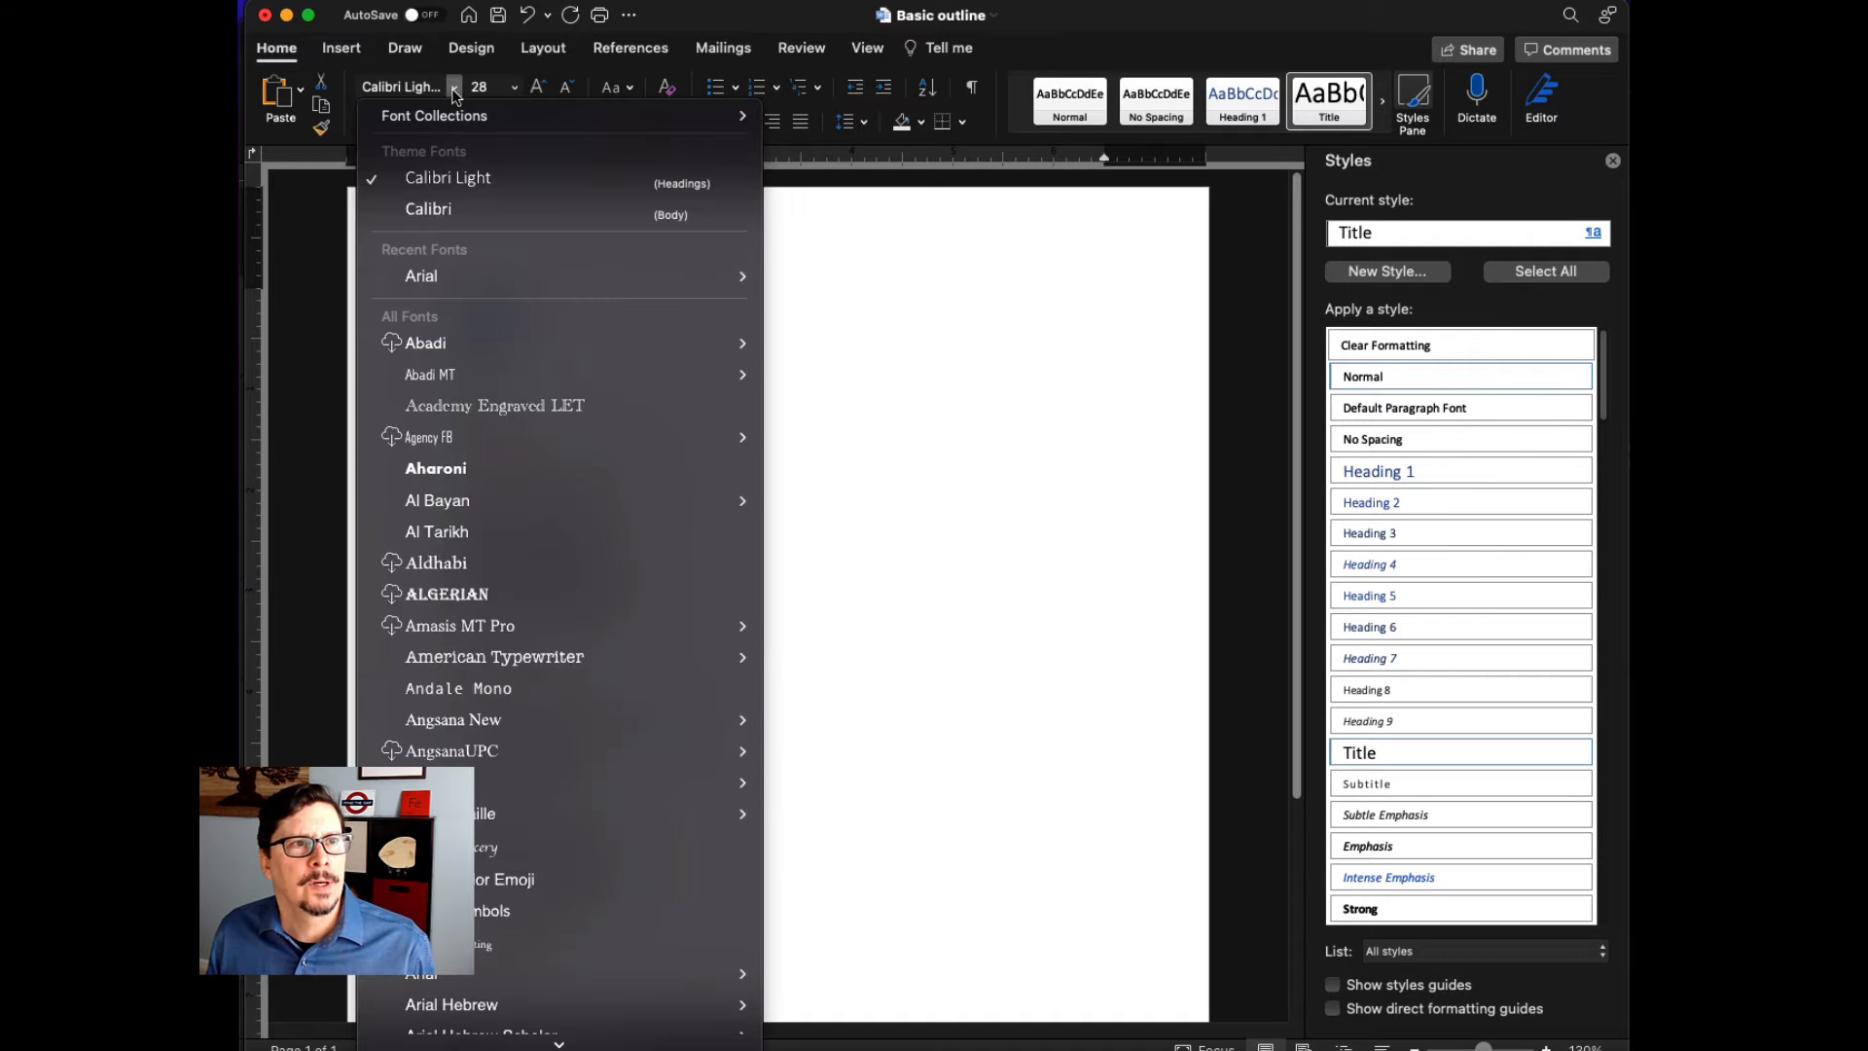
click(440, 276)
click(514, 88)
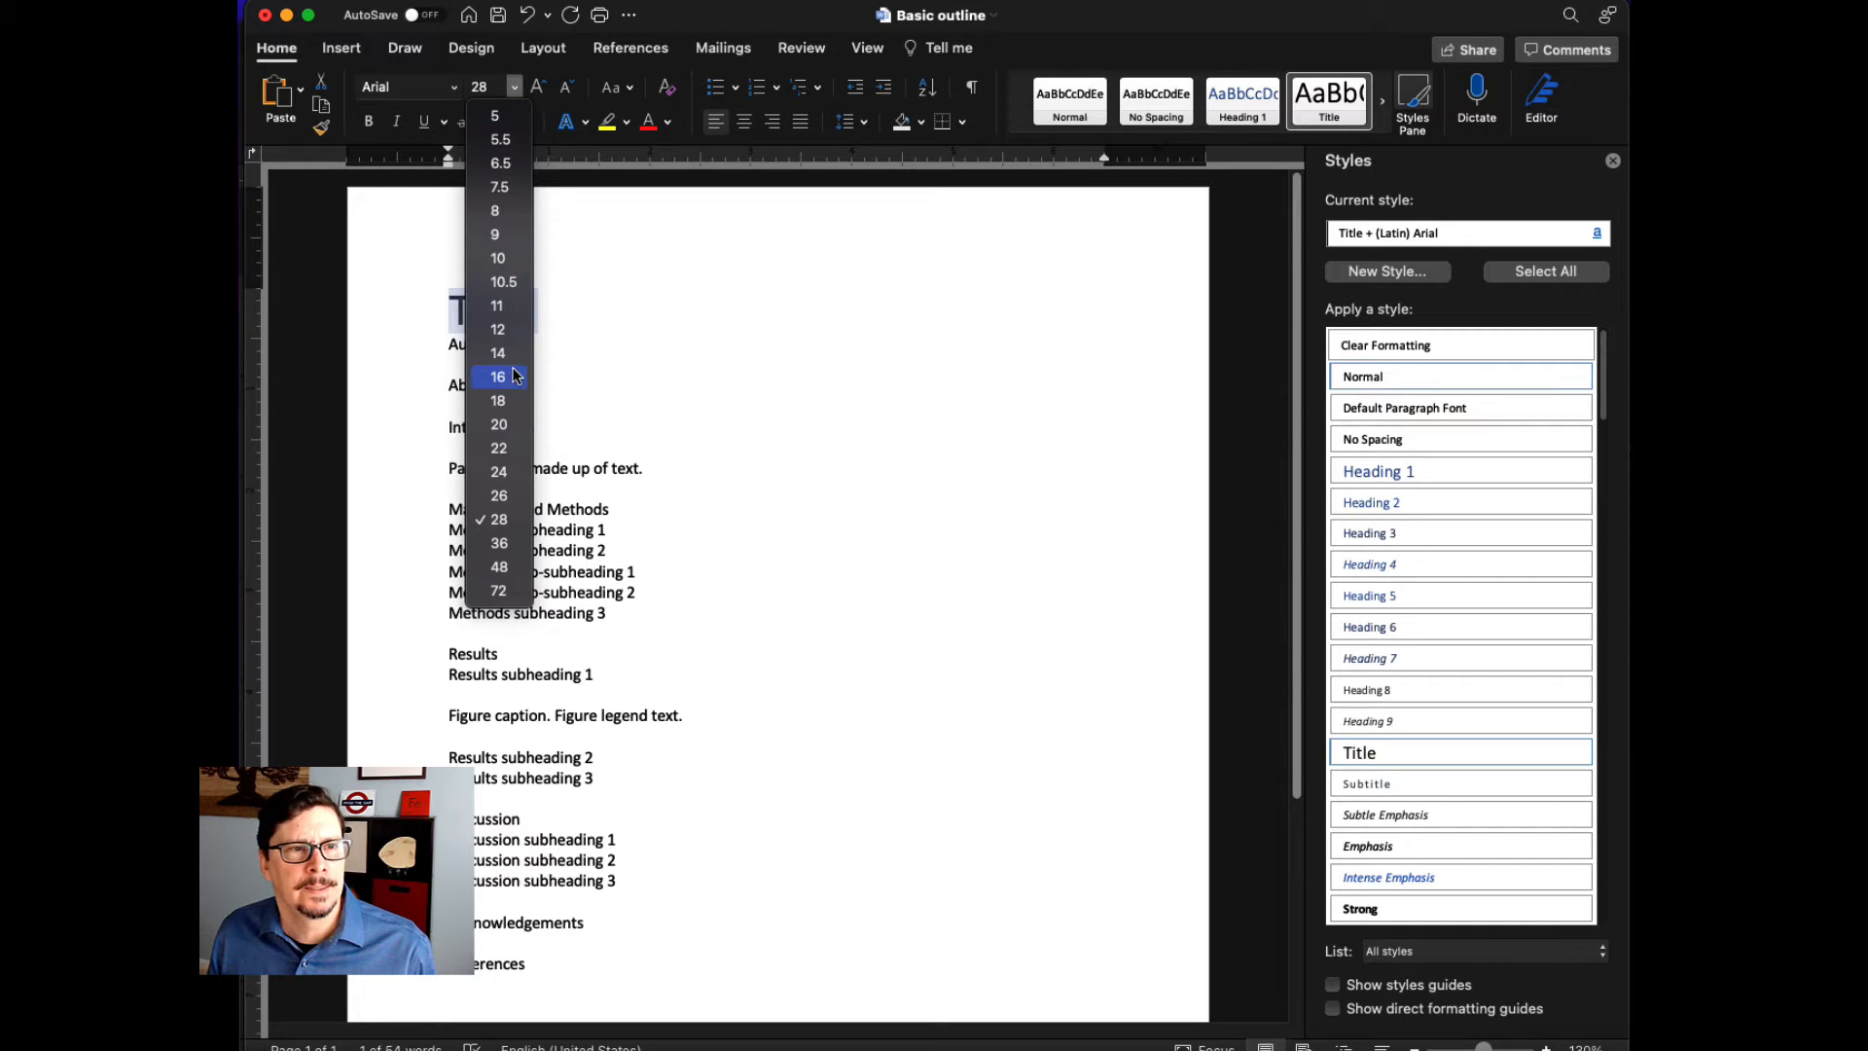
click(510, 400)
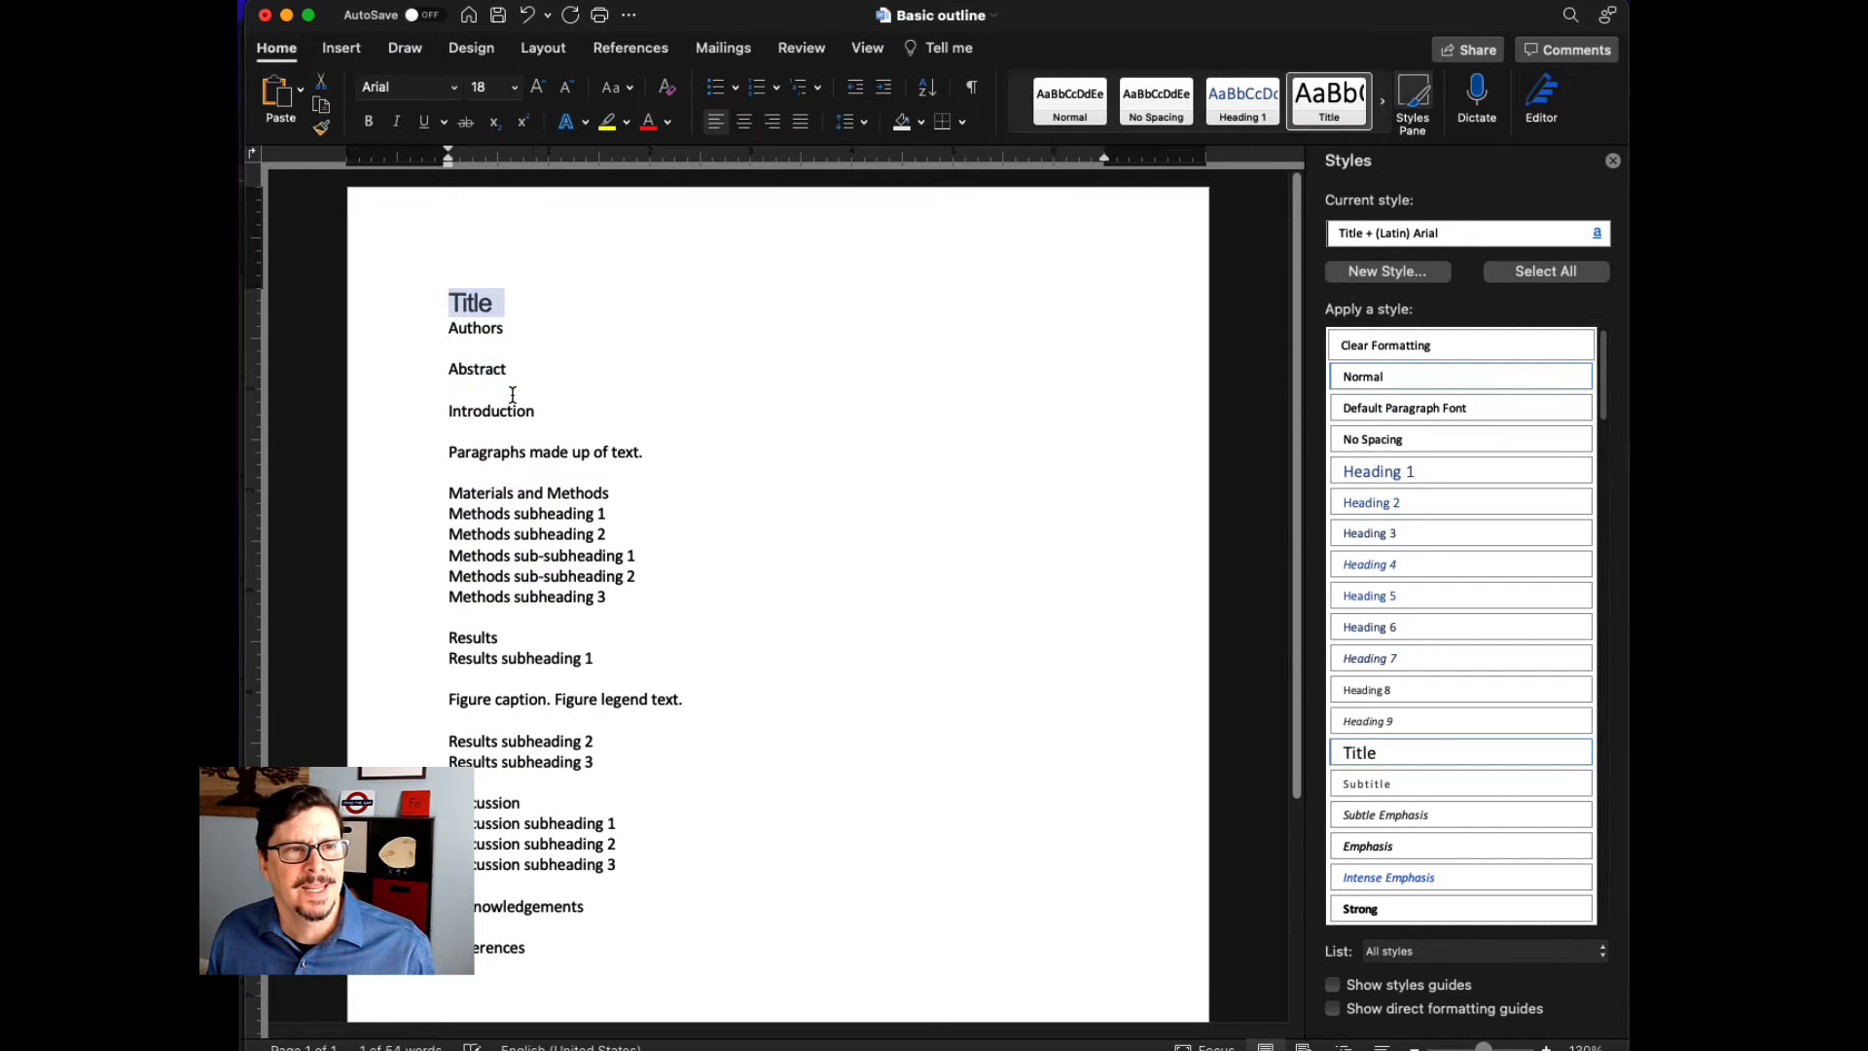
click(370, 127)
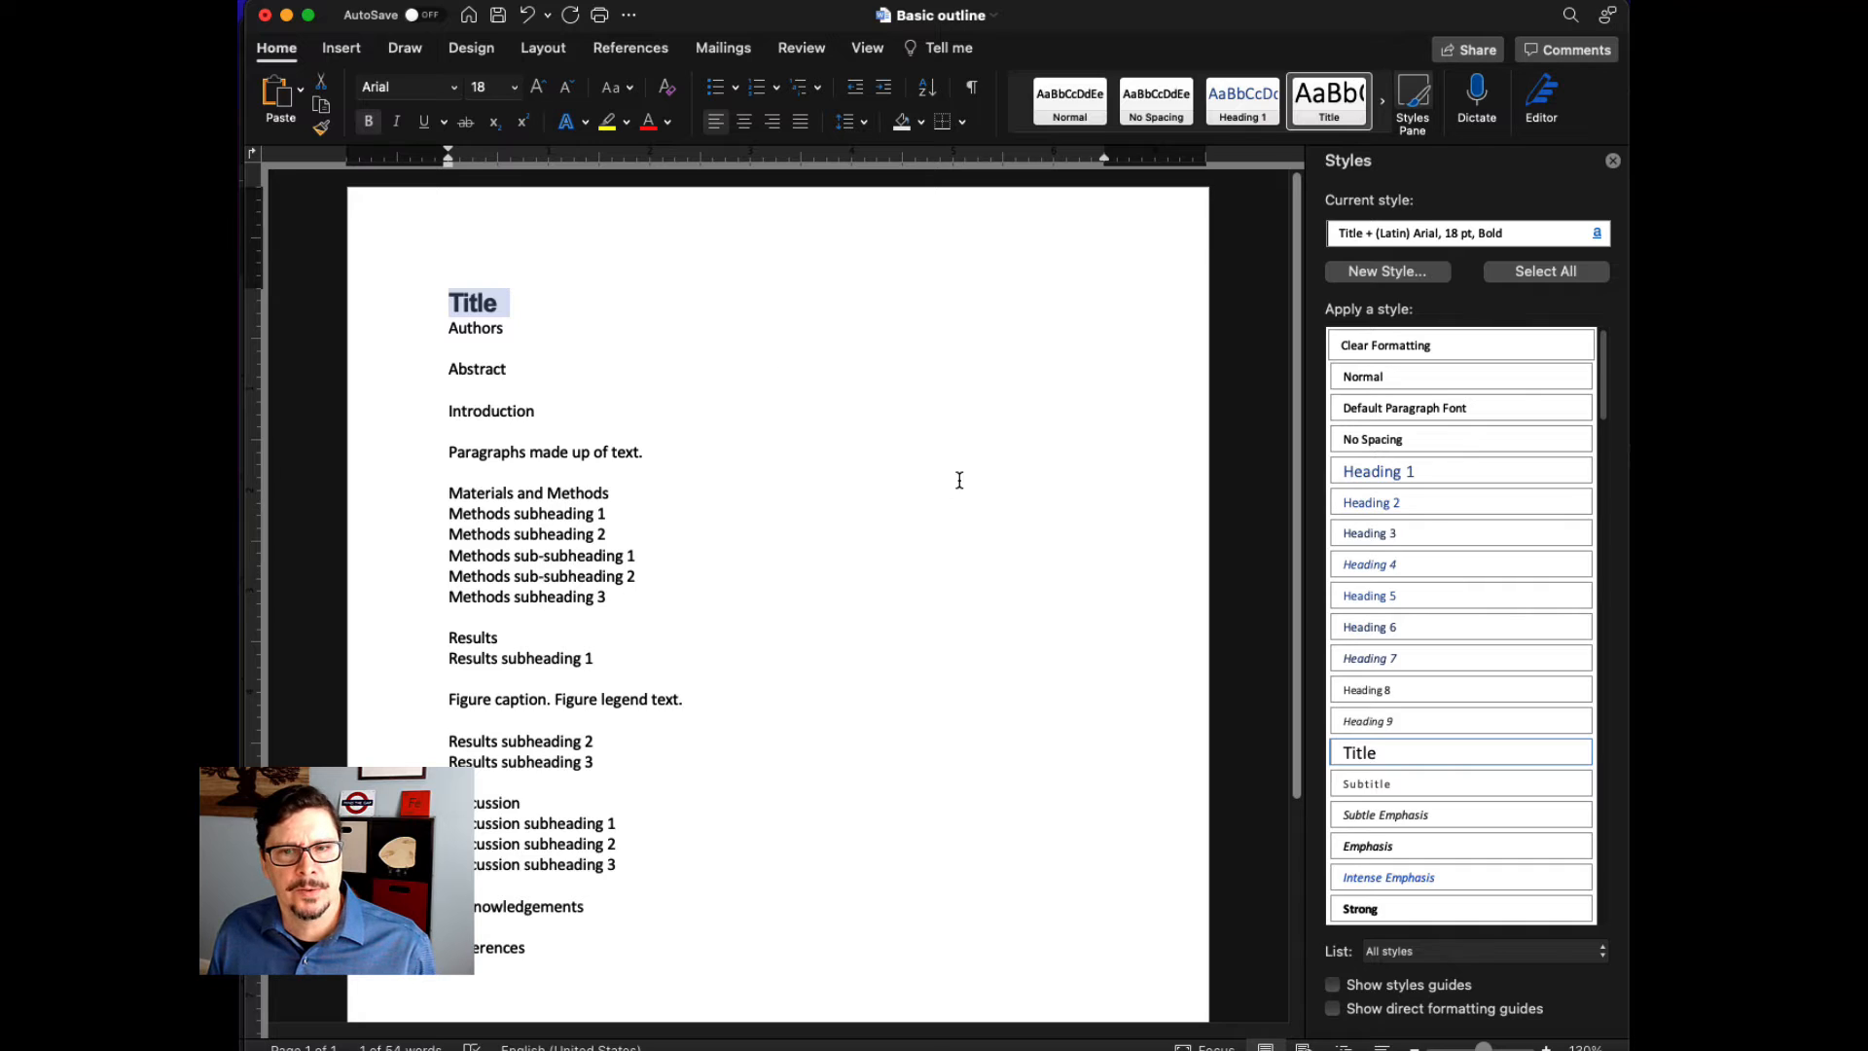
click(1582, 754)
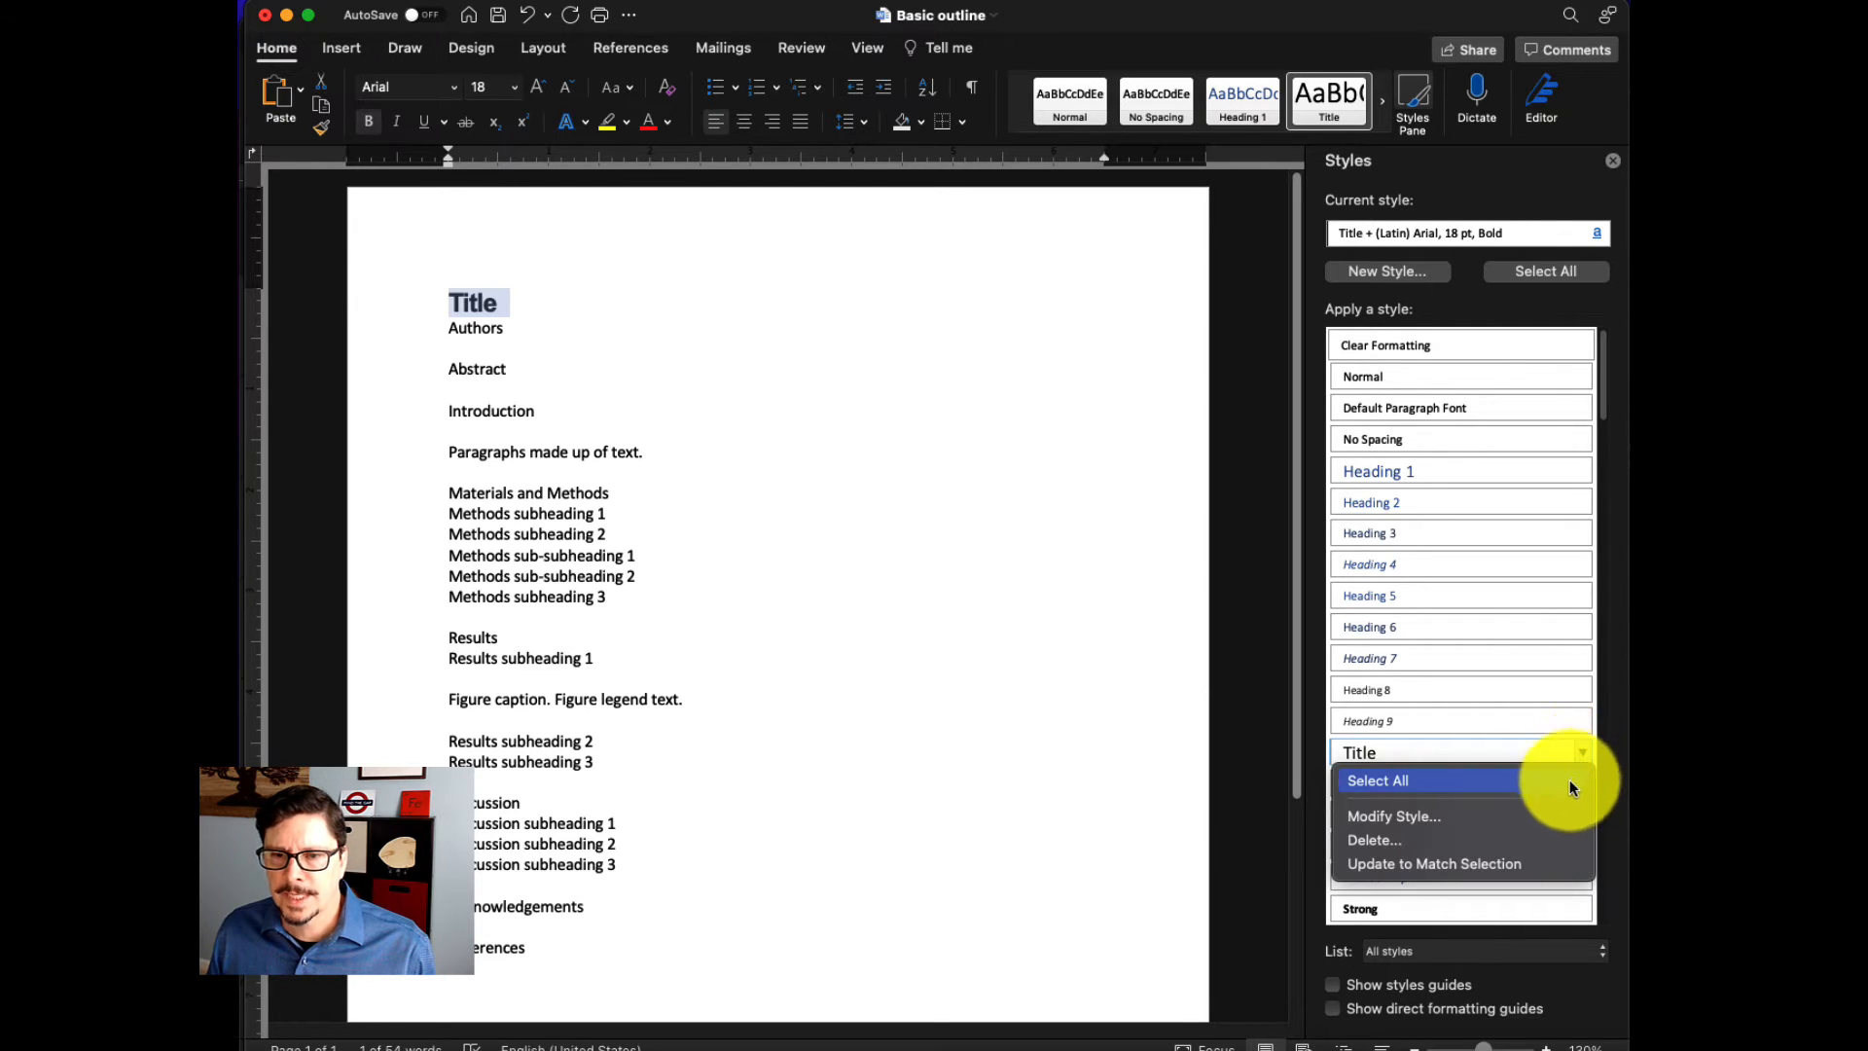
click(1532, 862)
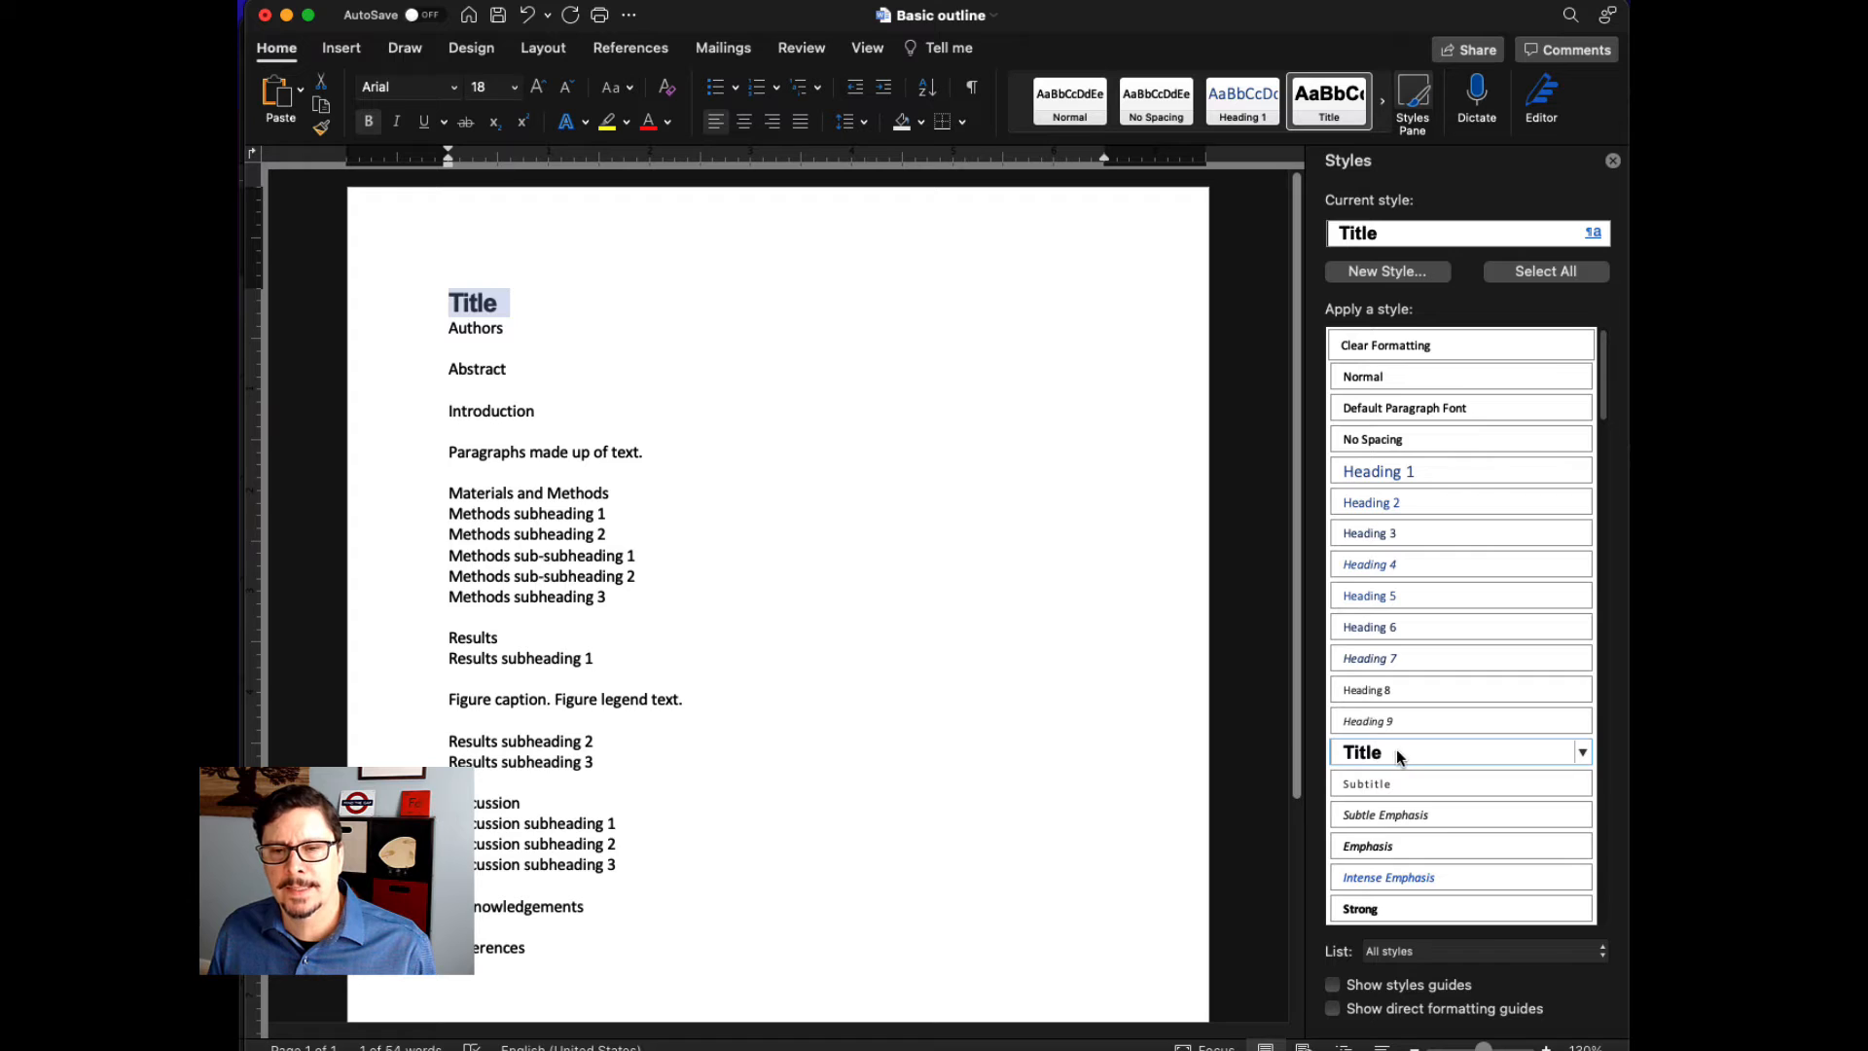
mouse_move(1406, 754)
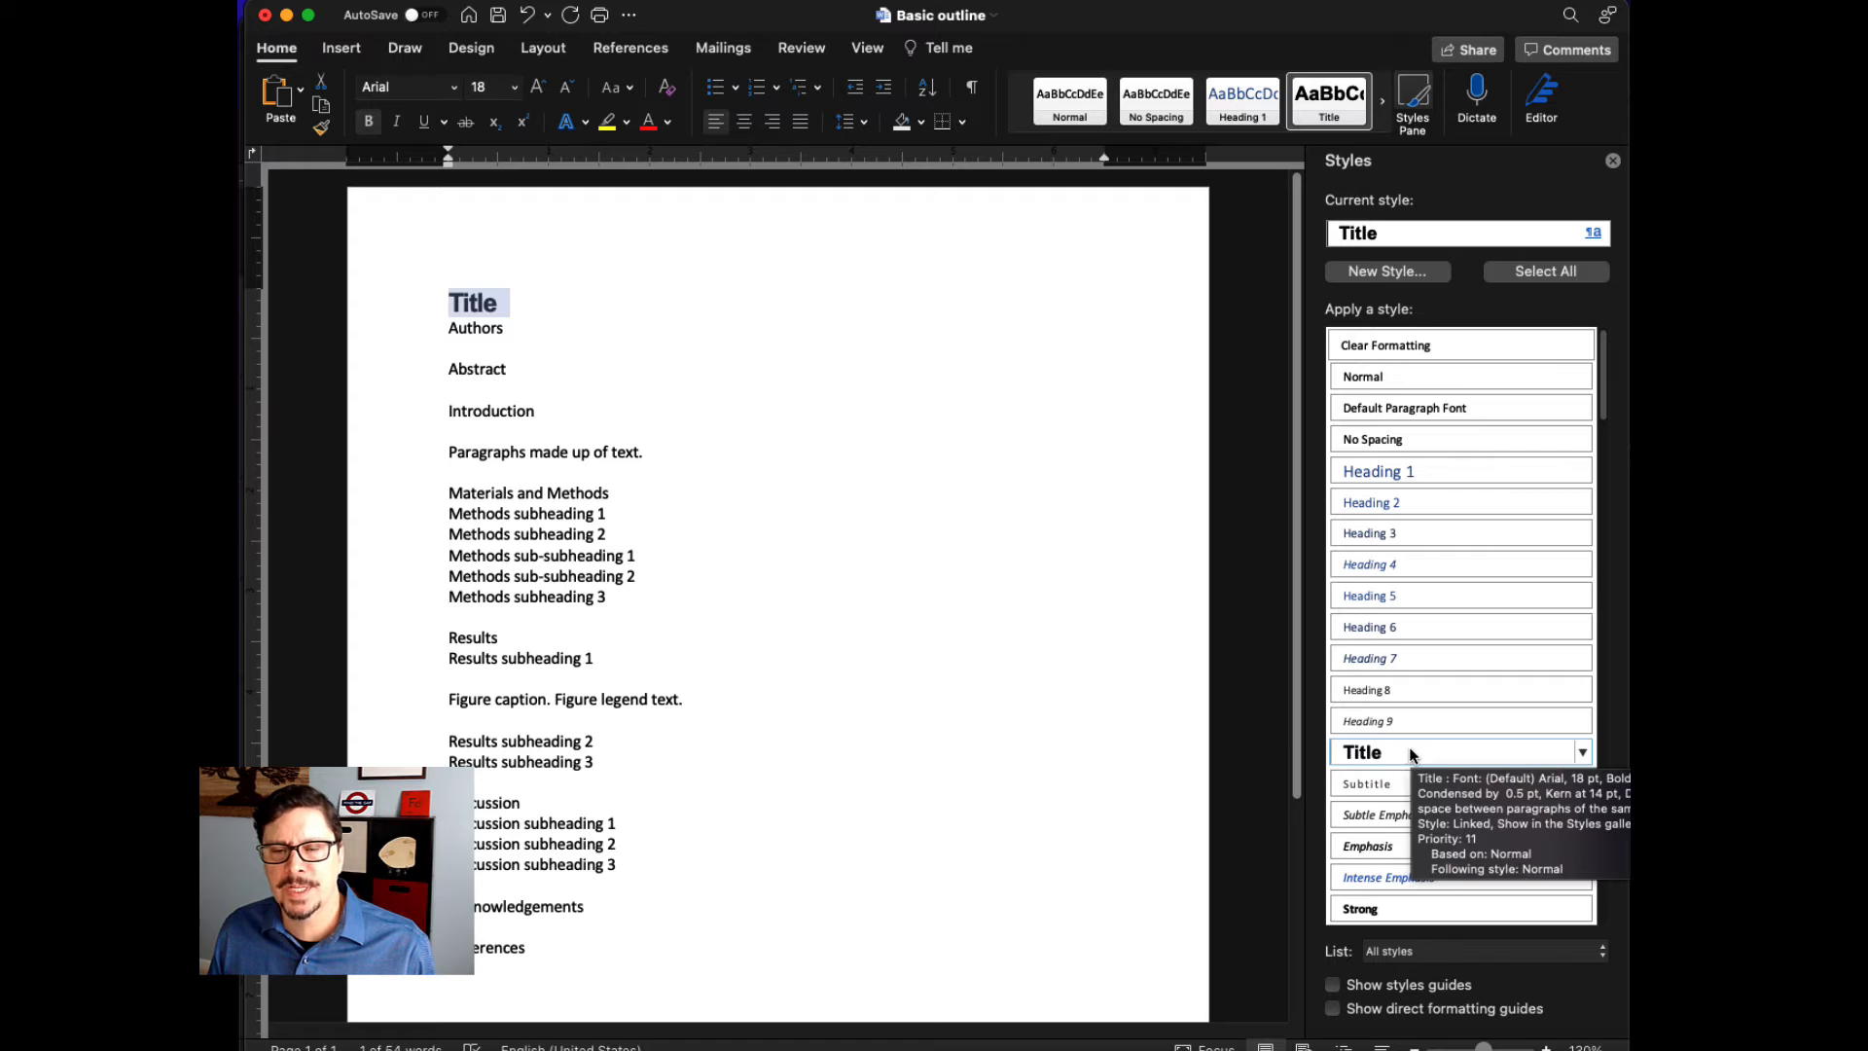
- Format the Abstract heading as Arial, 14 pt, bold, all caps, and update the Heading 1 style to match it
double_click(481, 368)
click(453, 87)
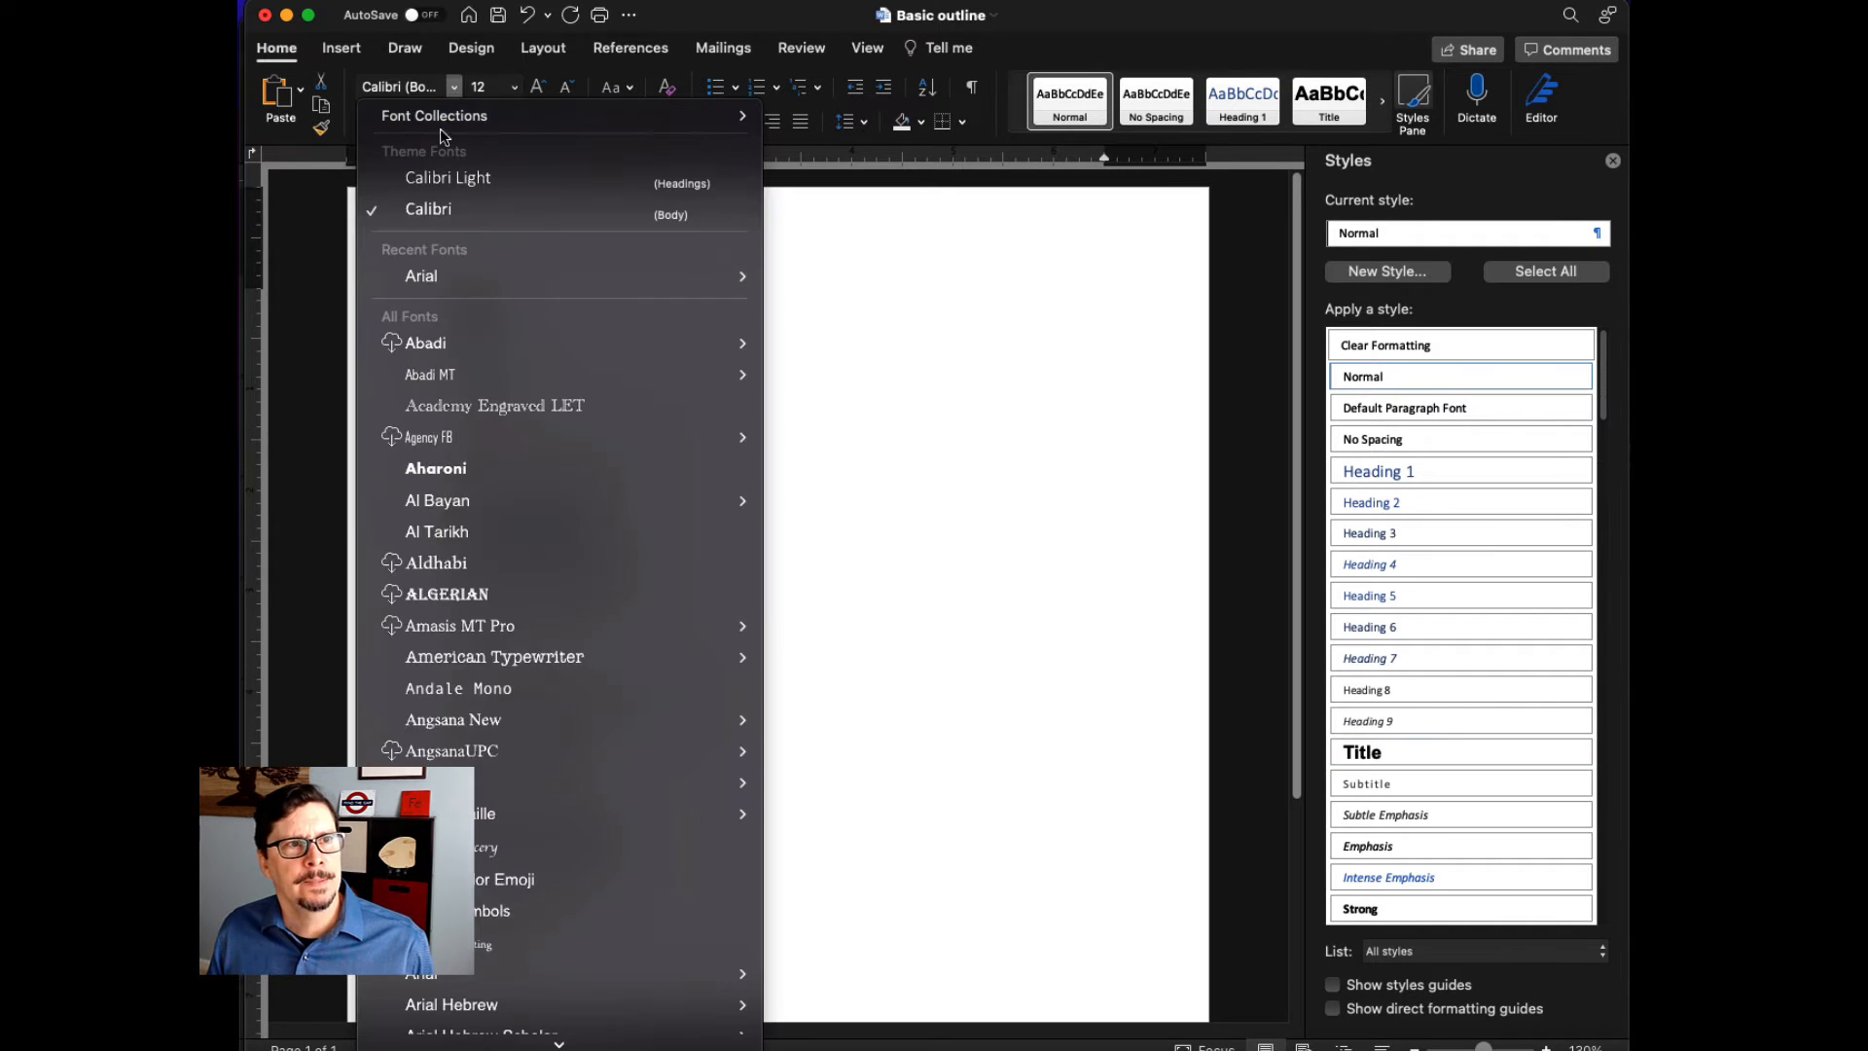
click(443, 279)
click(514, 88)
click(509, 347)
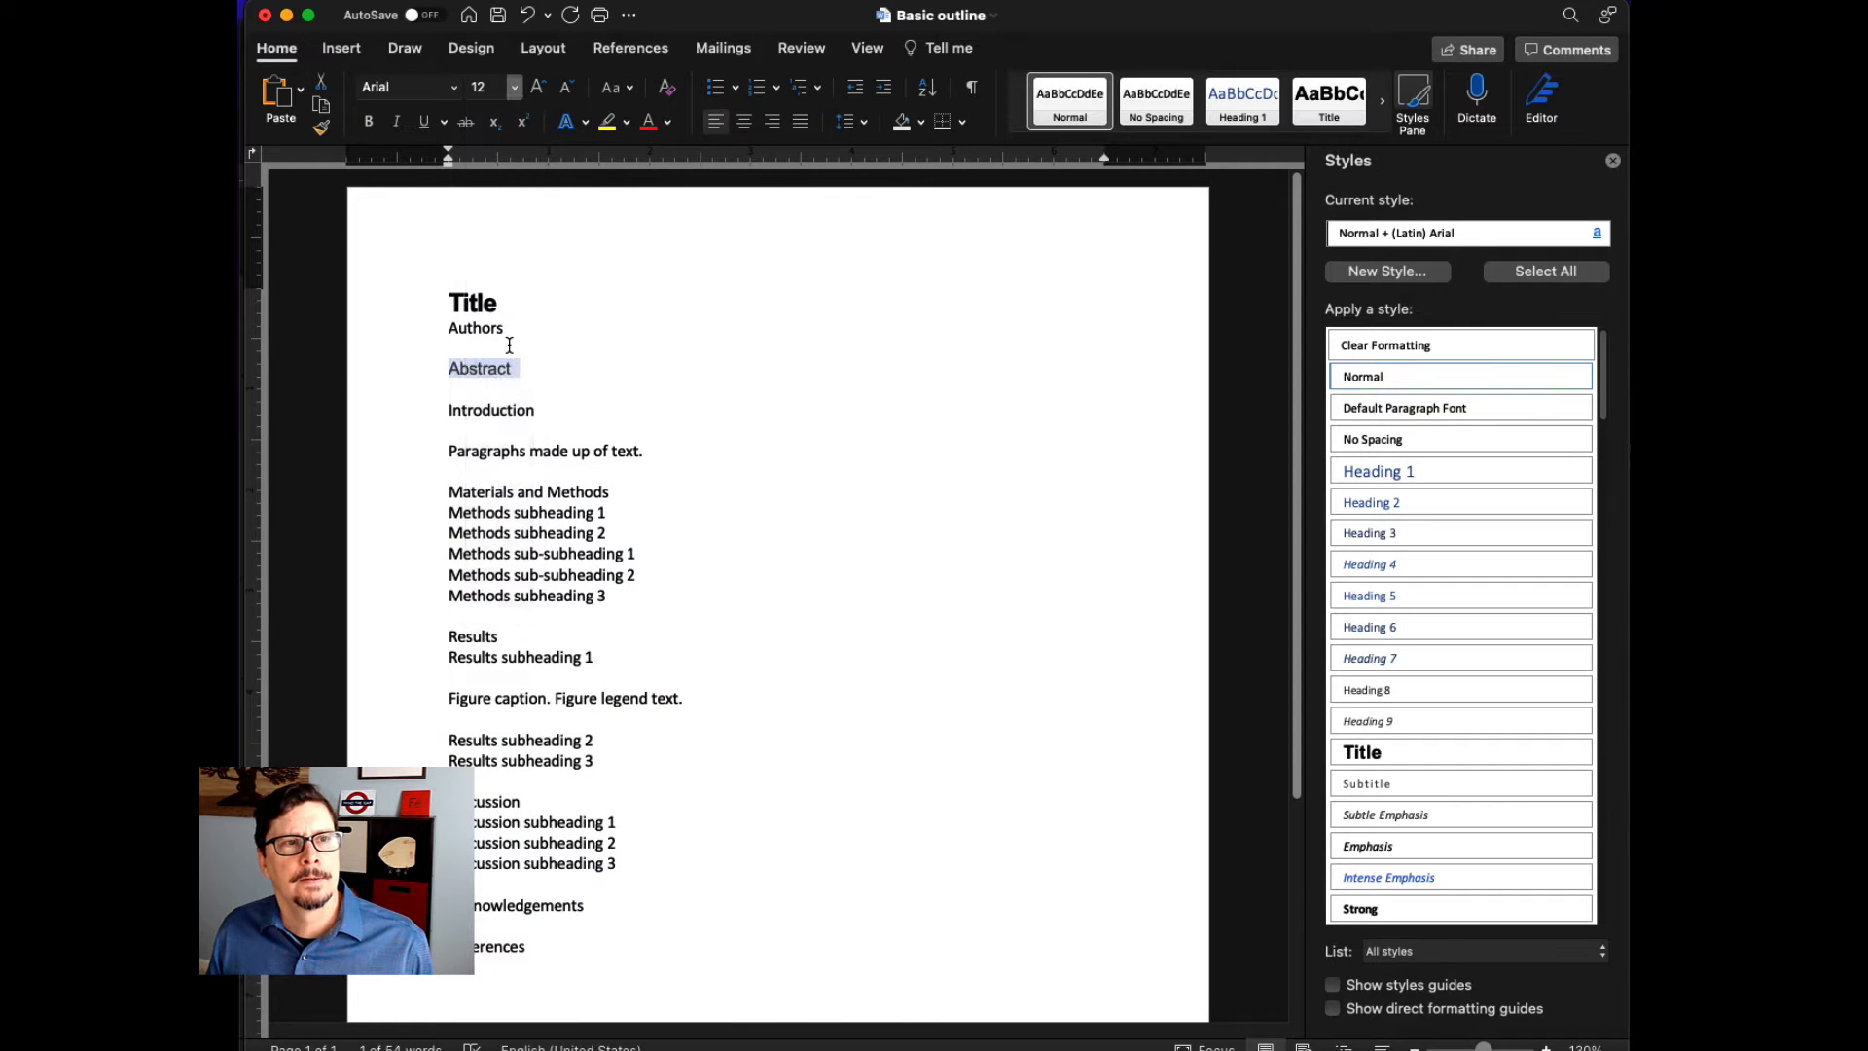
click(370, 121)
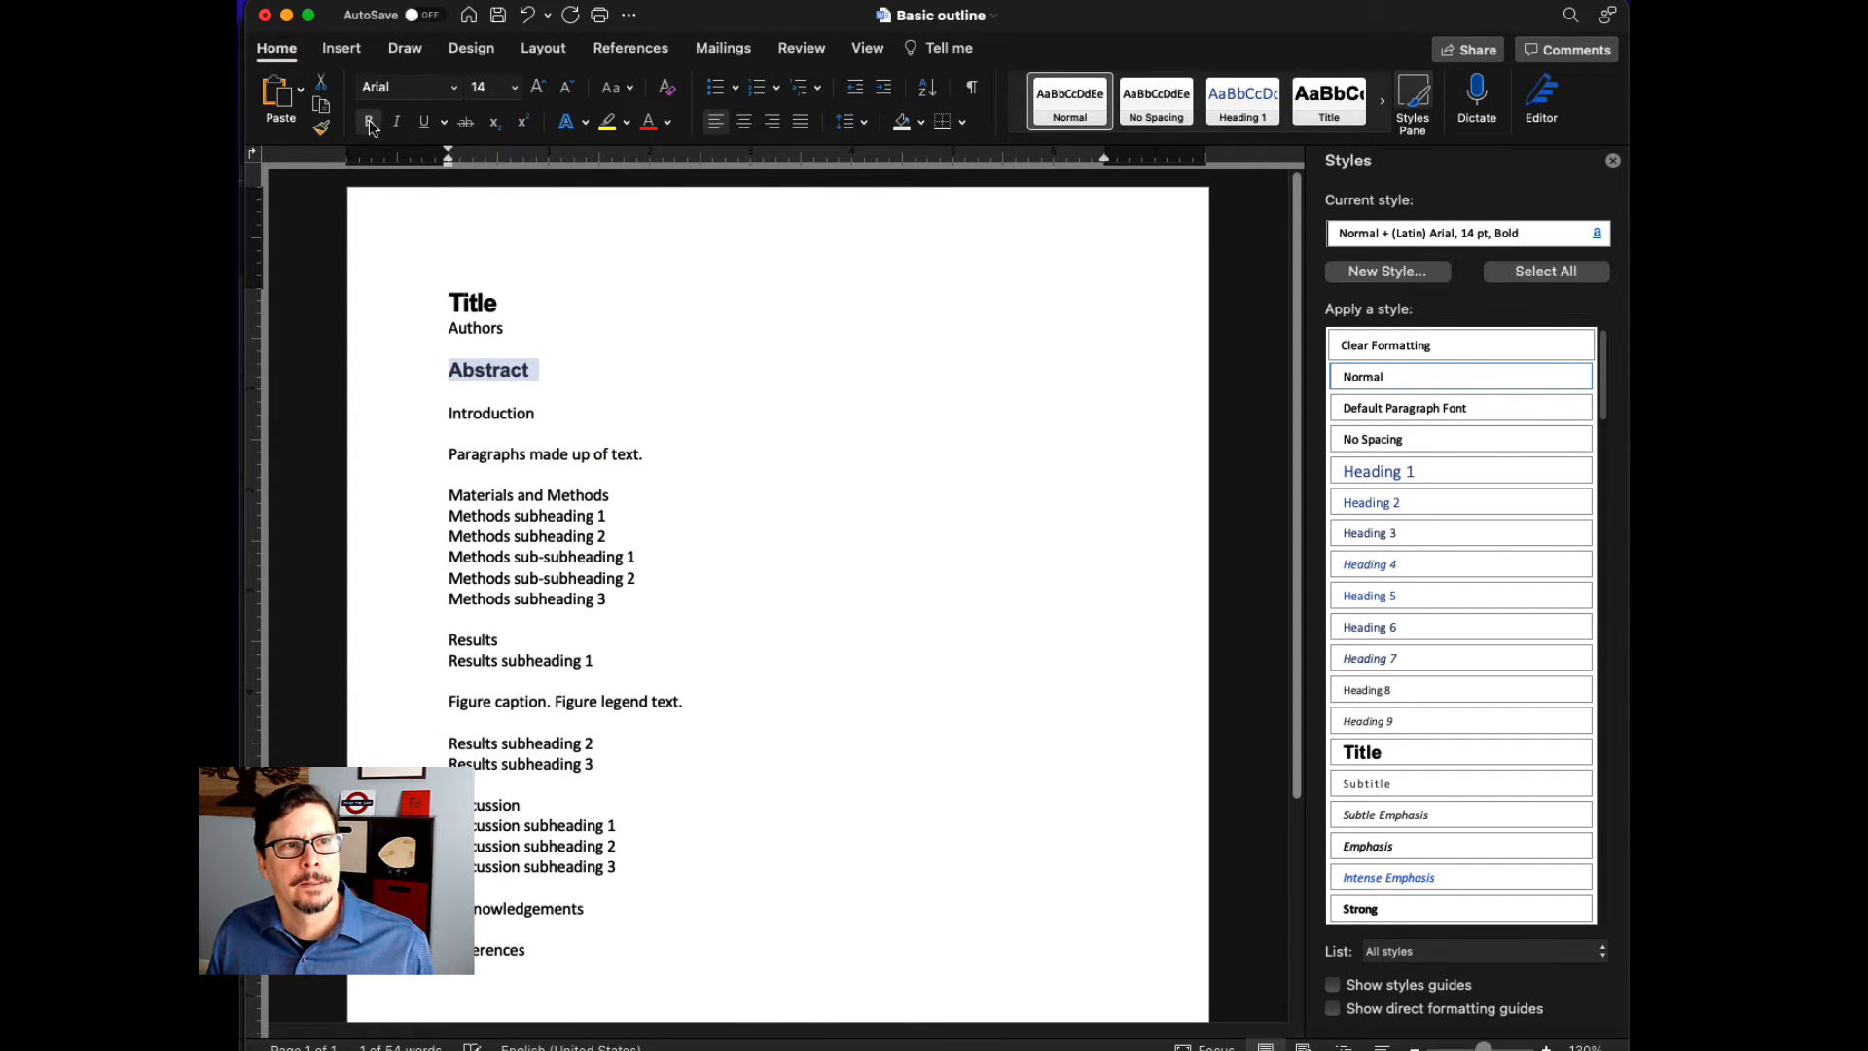
key(super+shift+a)
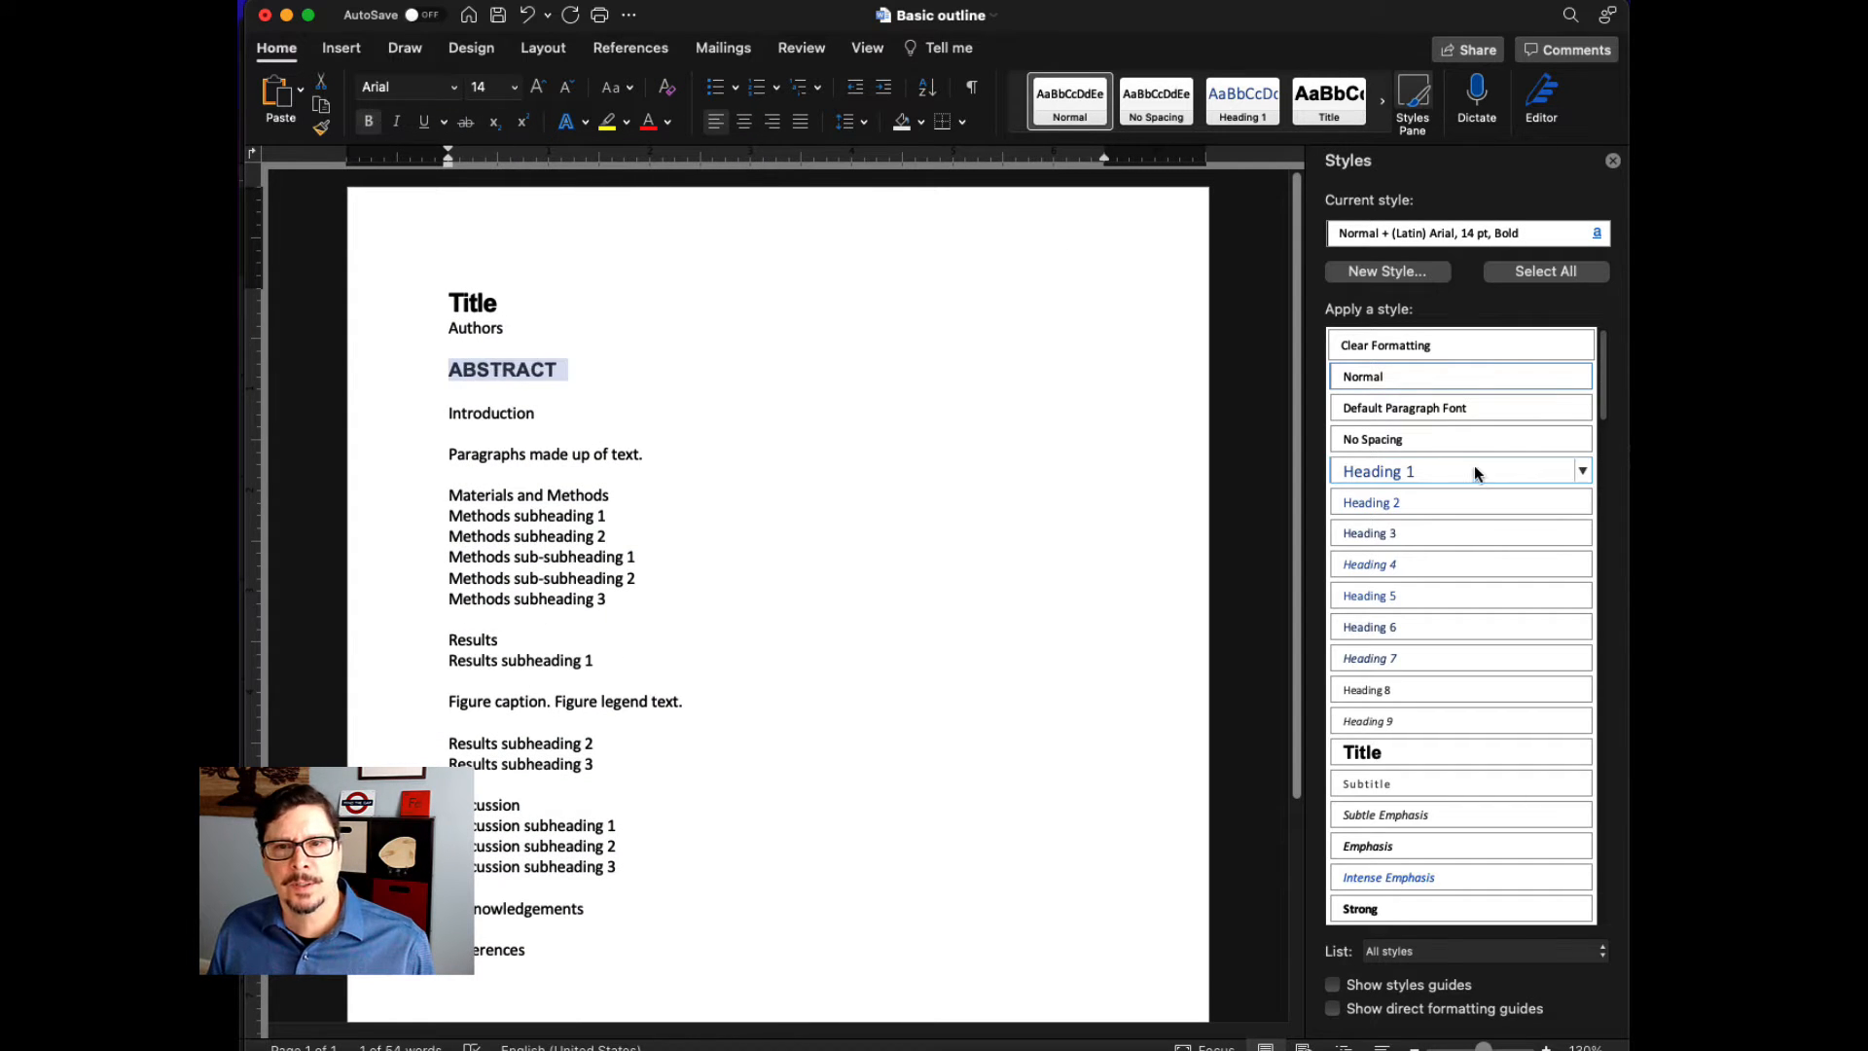
click(1583, 472)
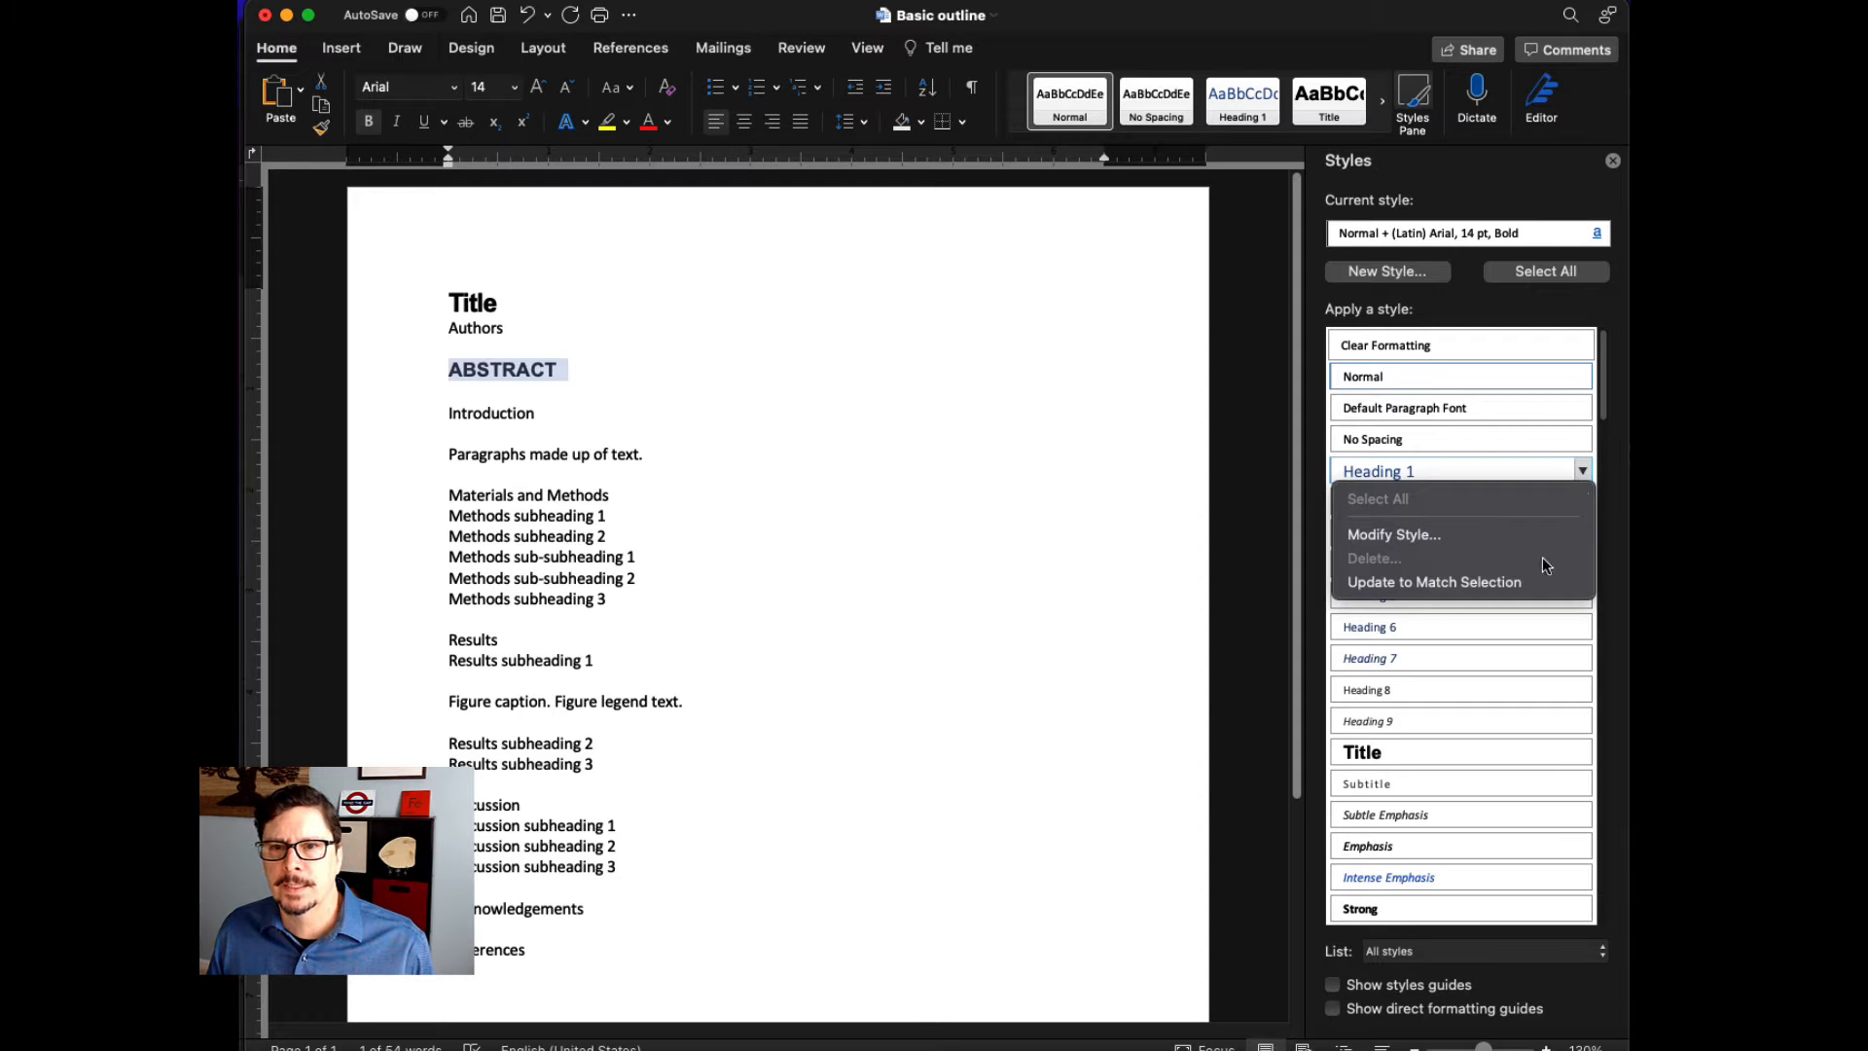
click(1532, 581)
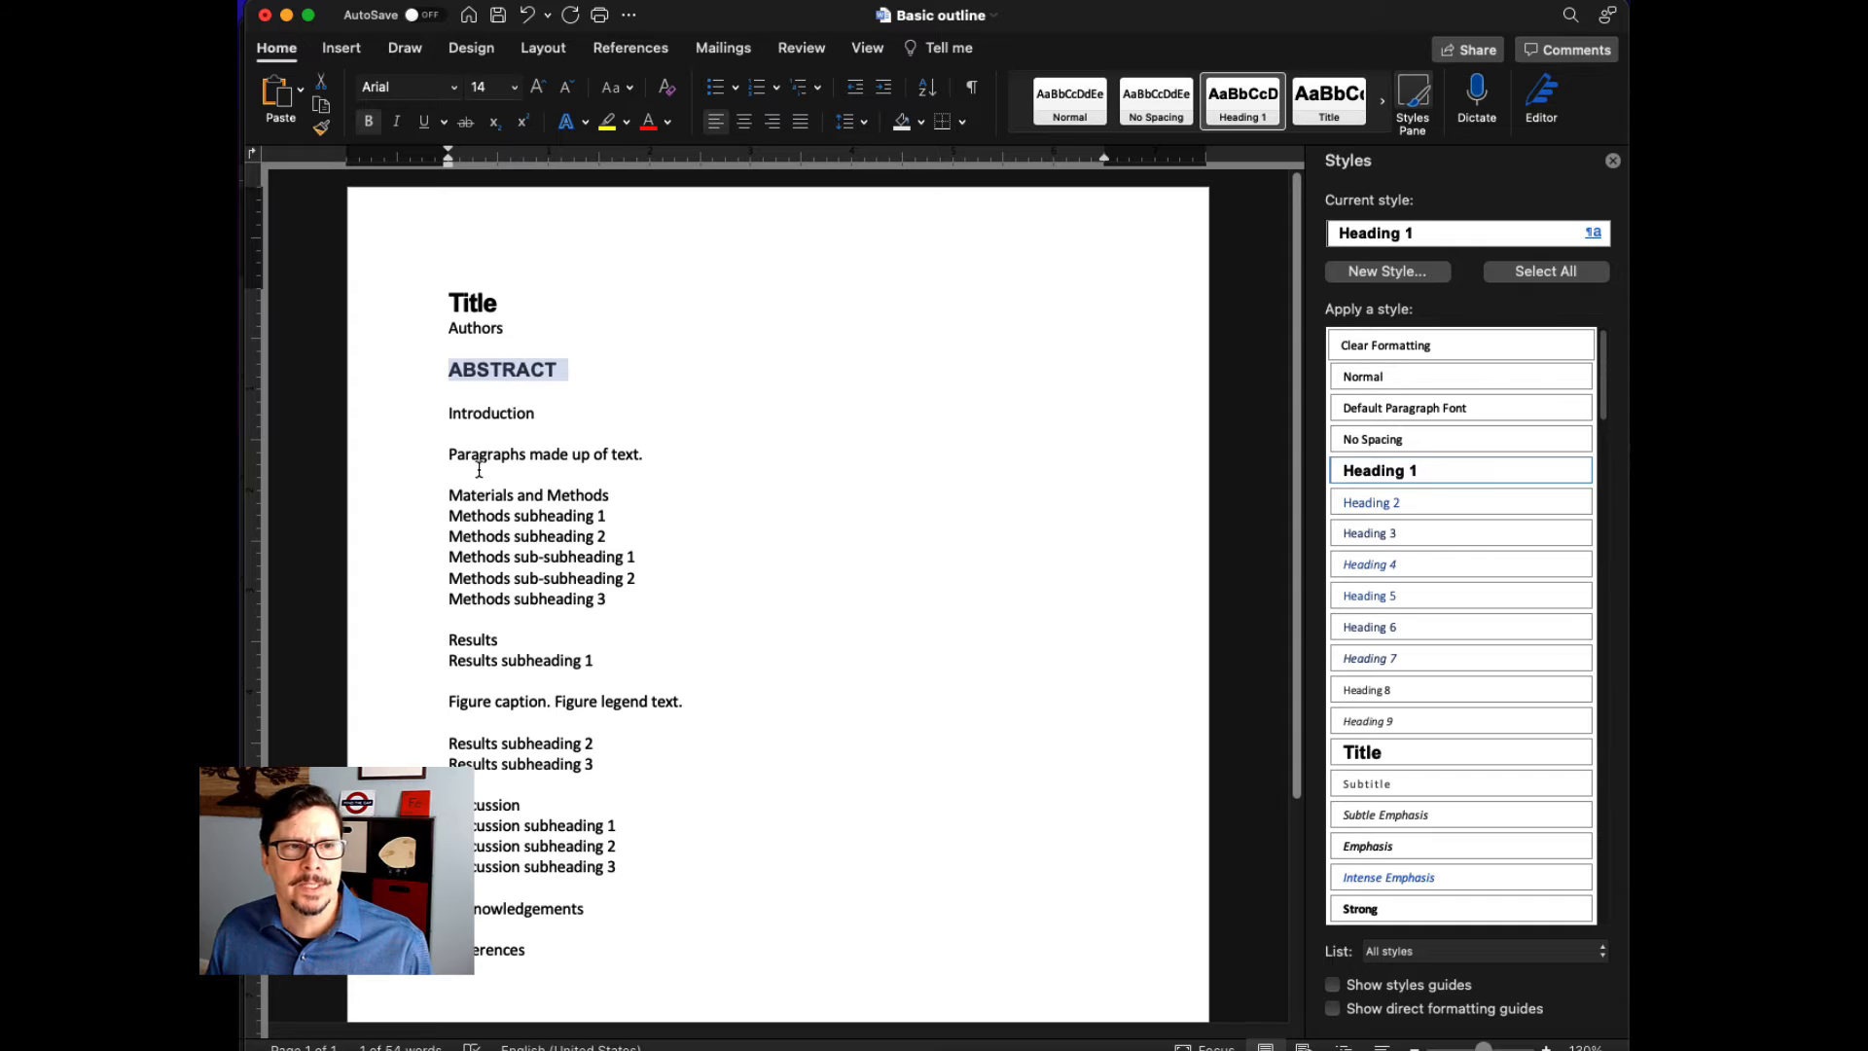
- Apply the Heading 1 style to the Introduction, Materials and Methods, Results, Discussion, Acknowledgements and References headings
double_click(453, 414)
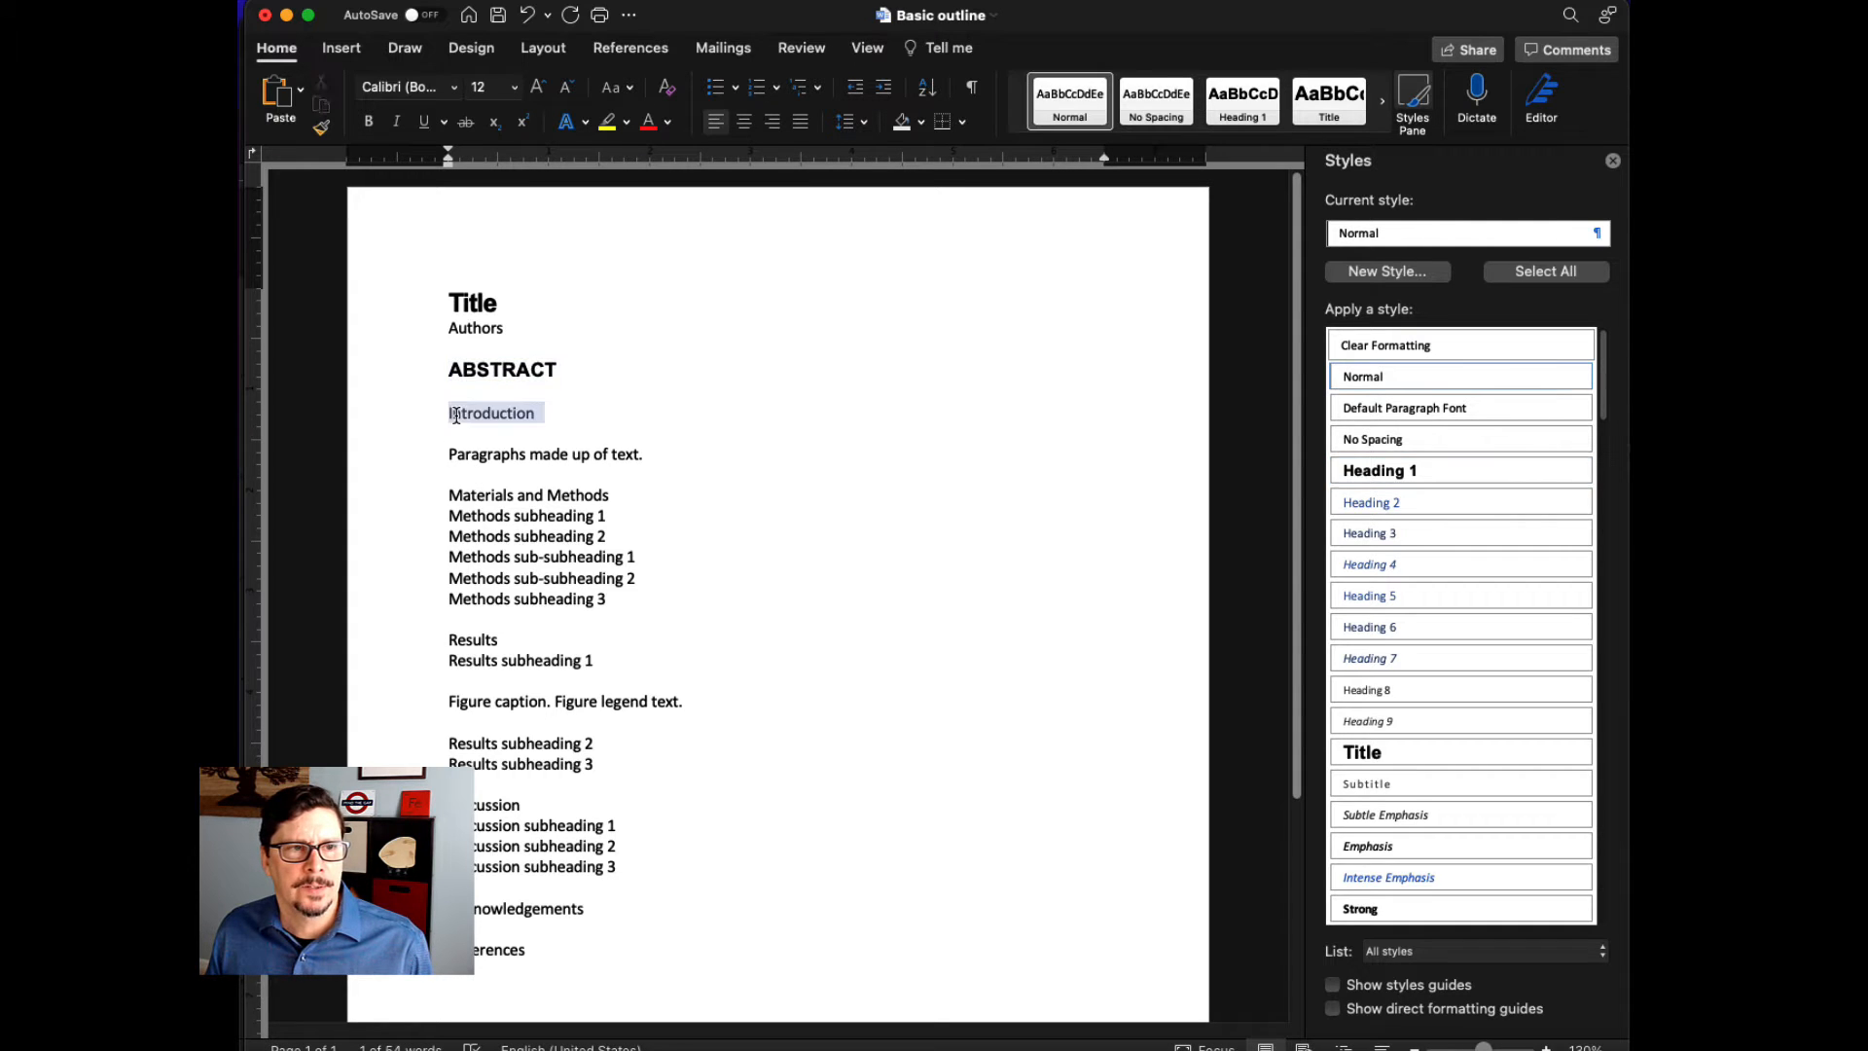
click(1396, 475)
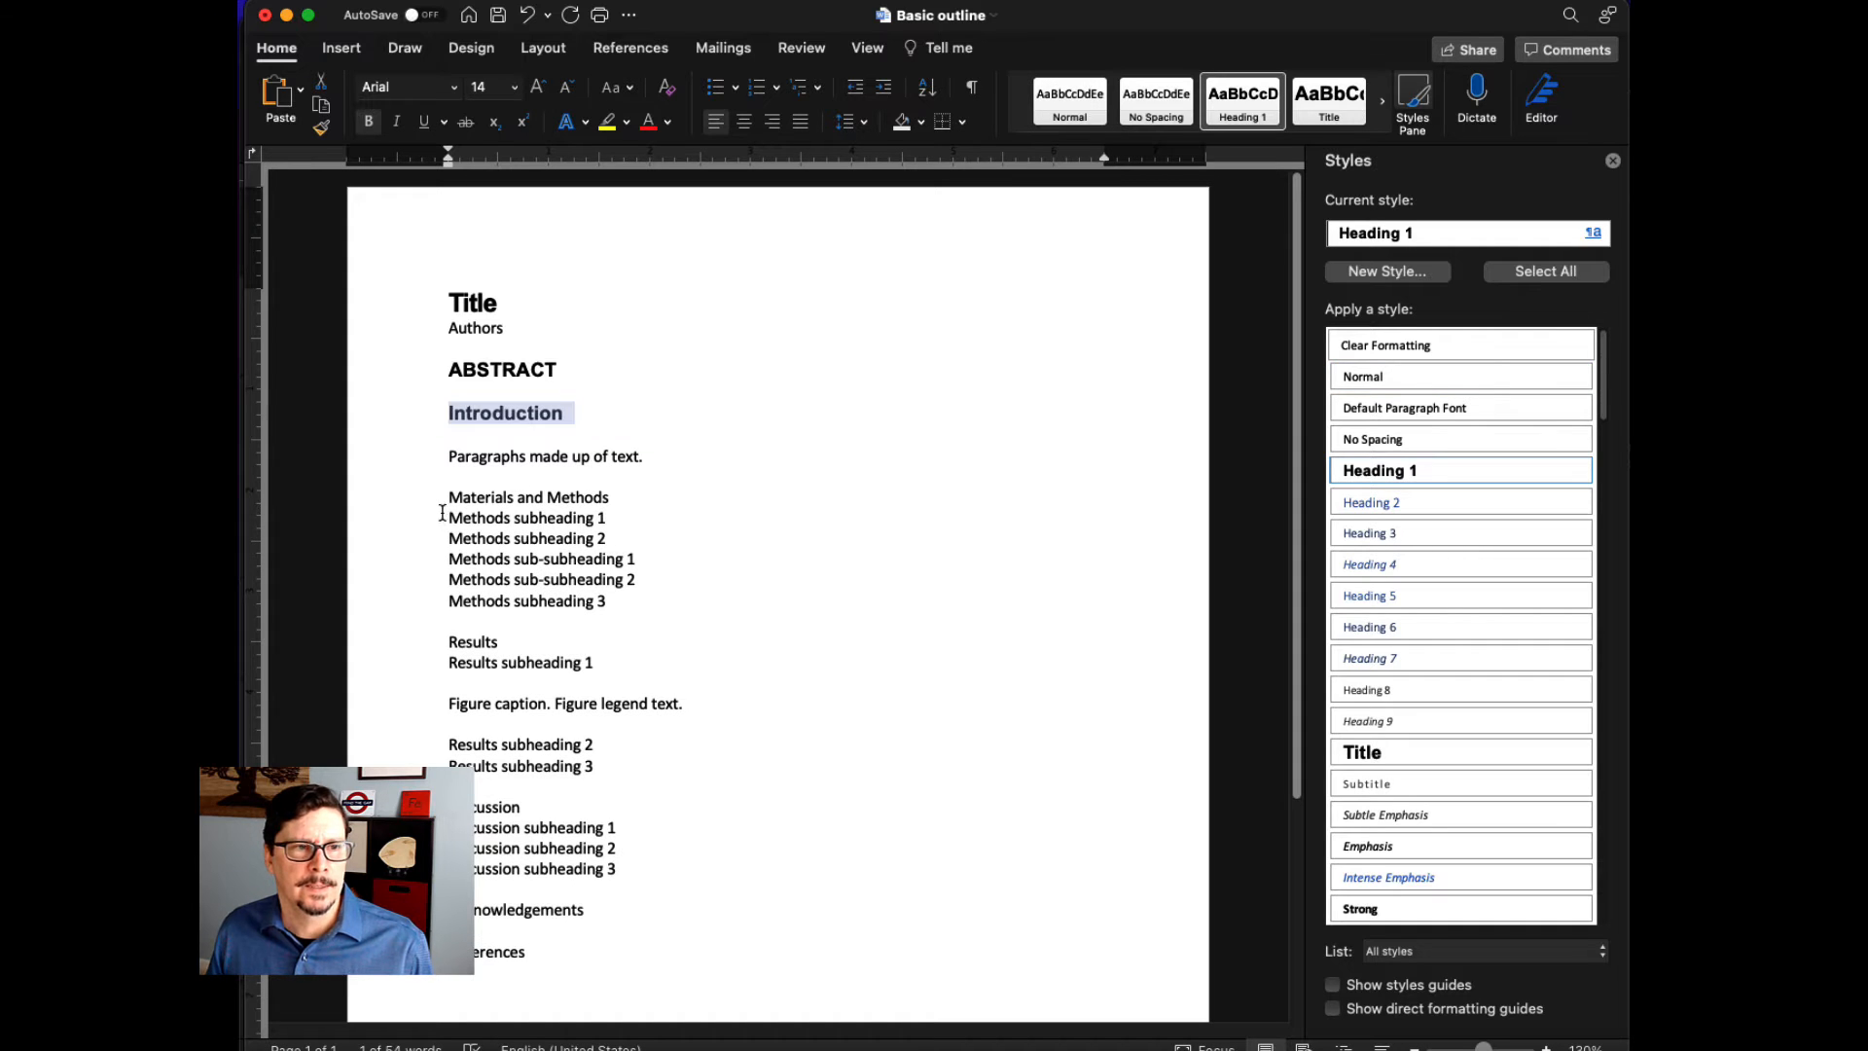
triple_click(446, 504)
click(1350, 474)
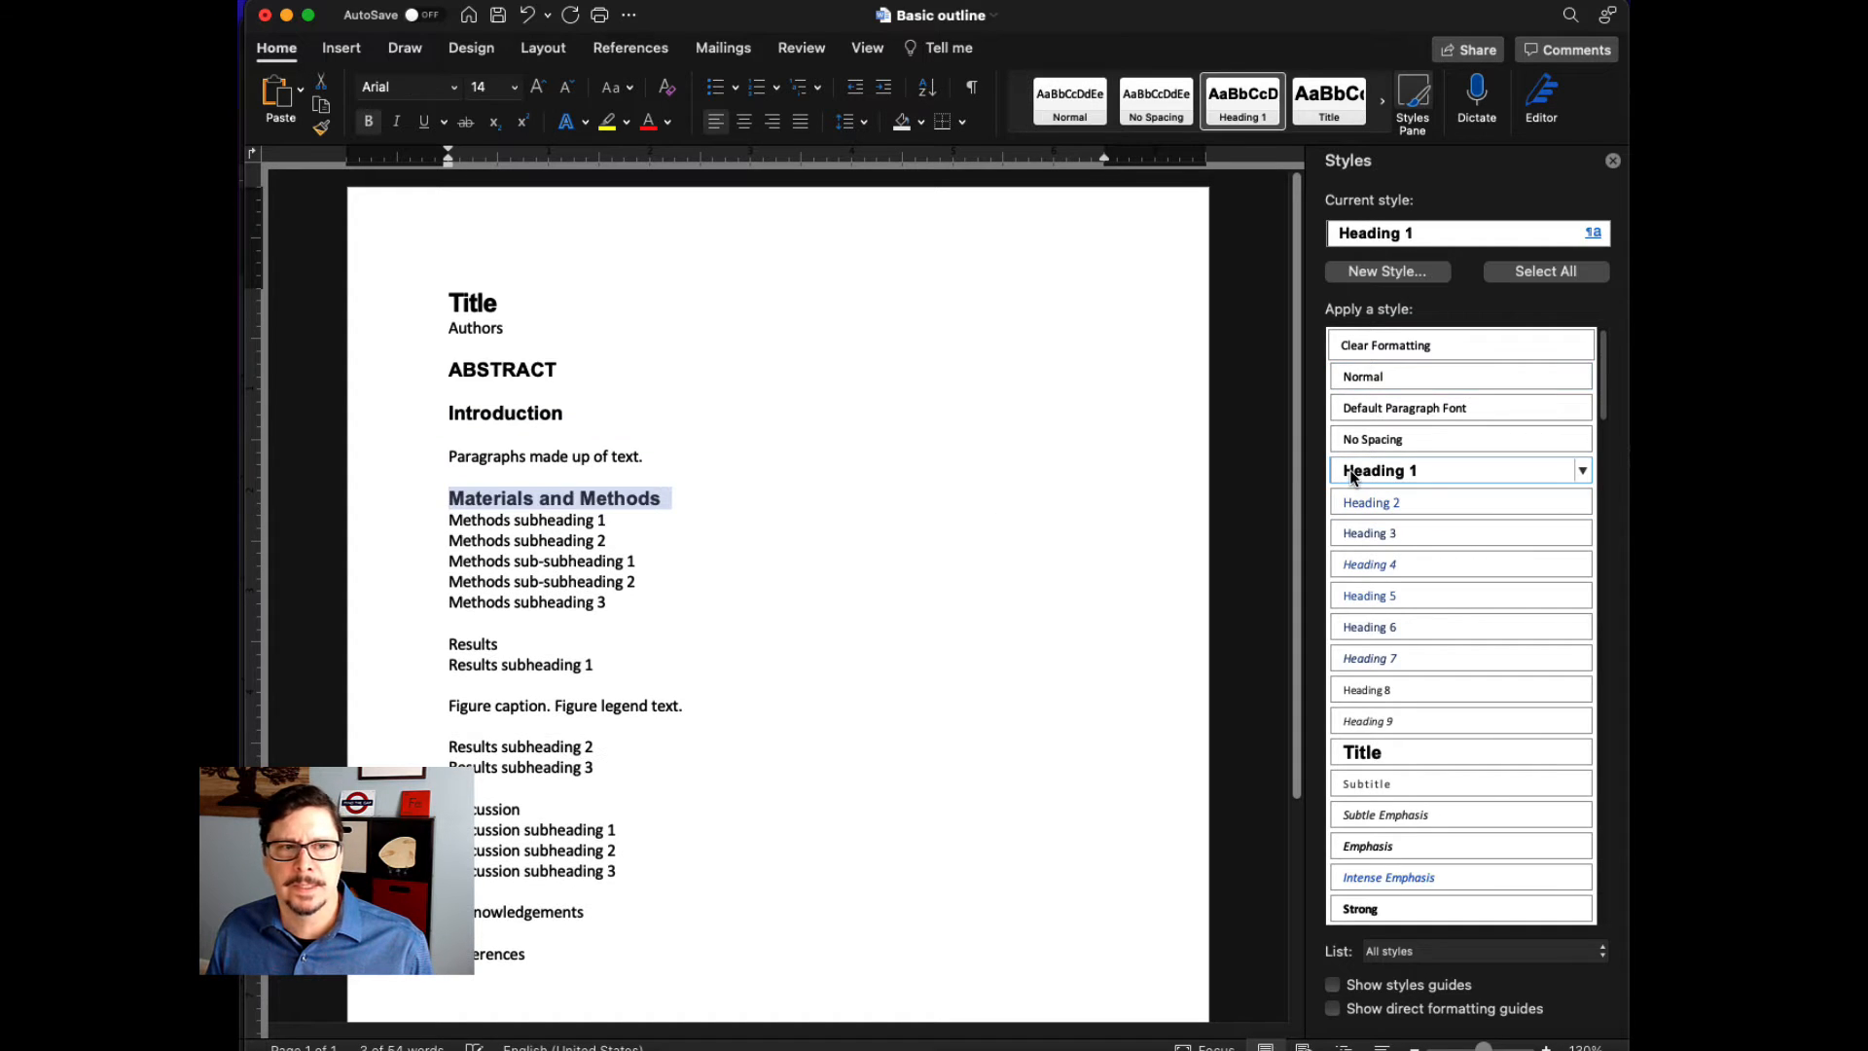
click(428, 654)
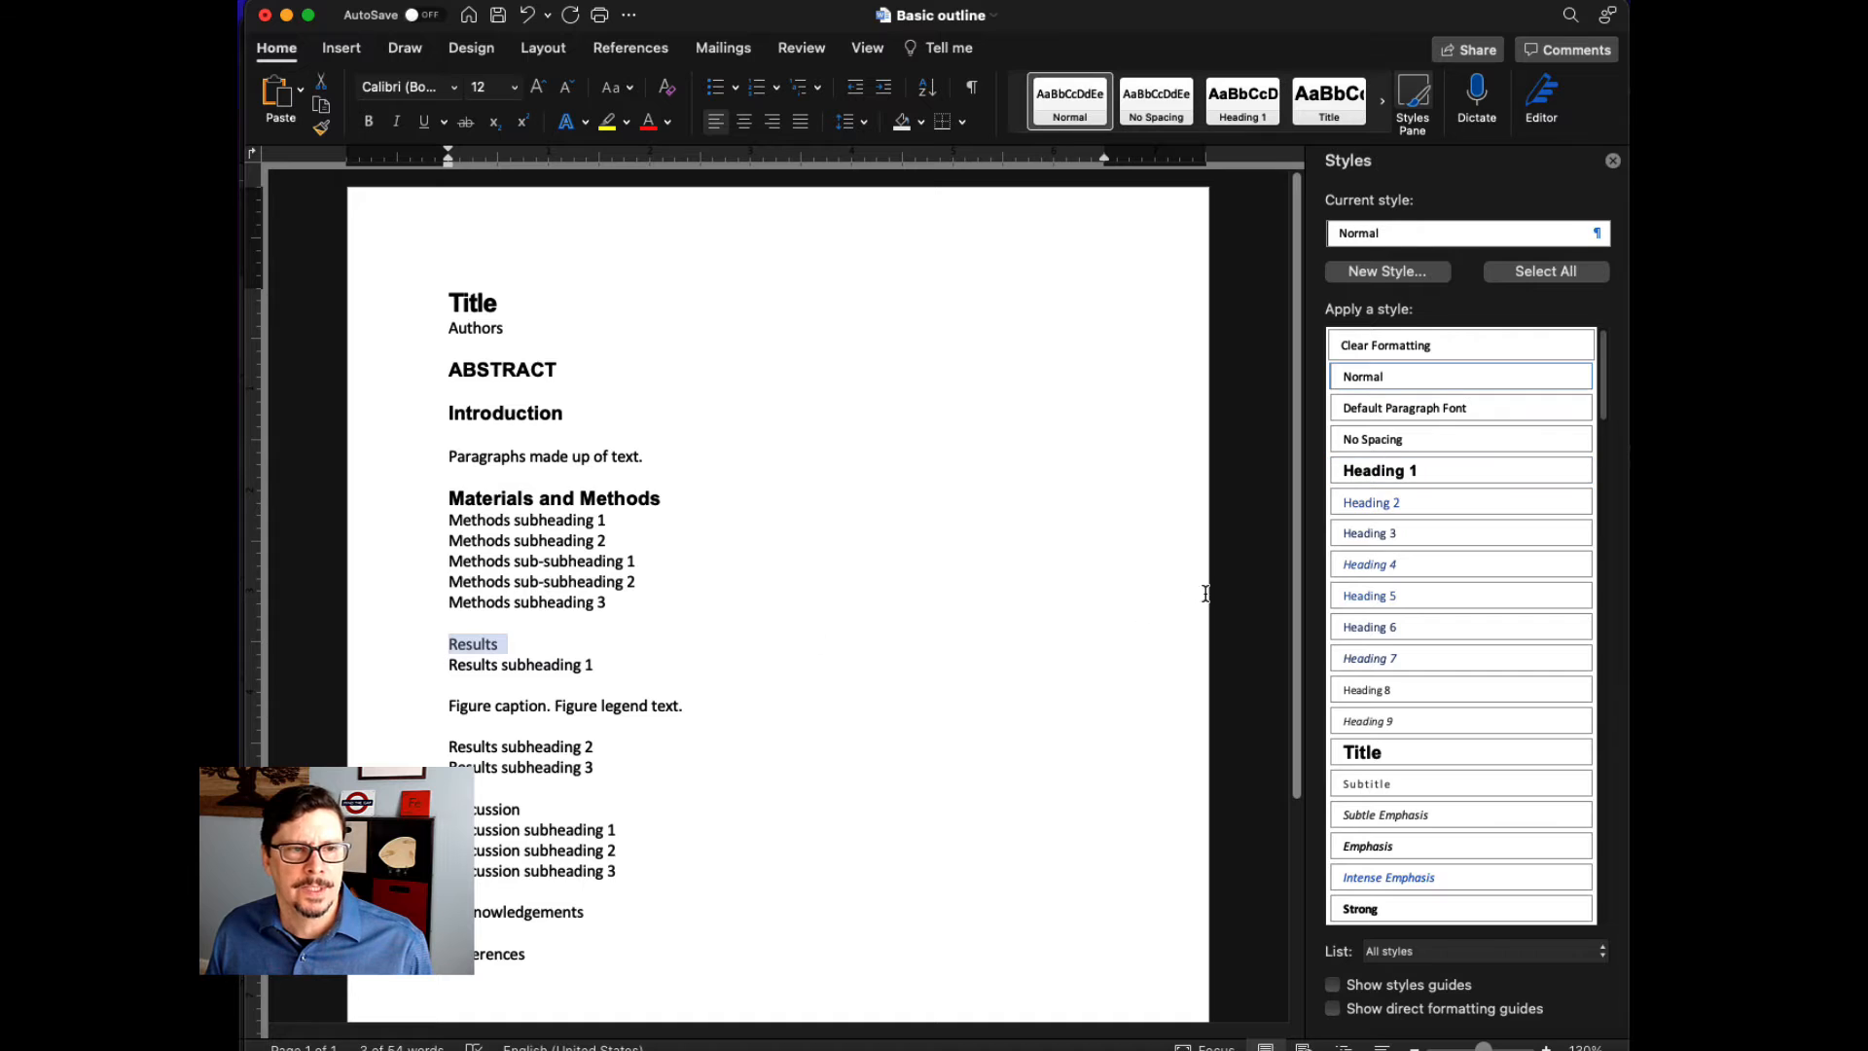
click(1352, 475)
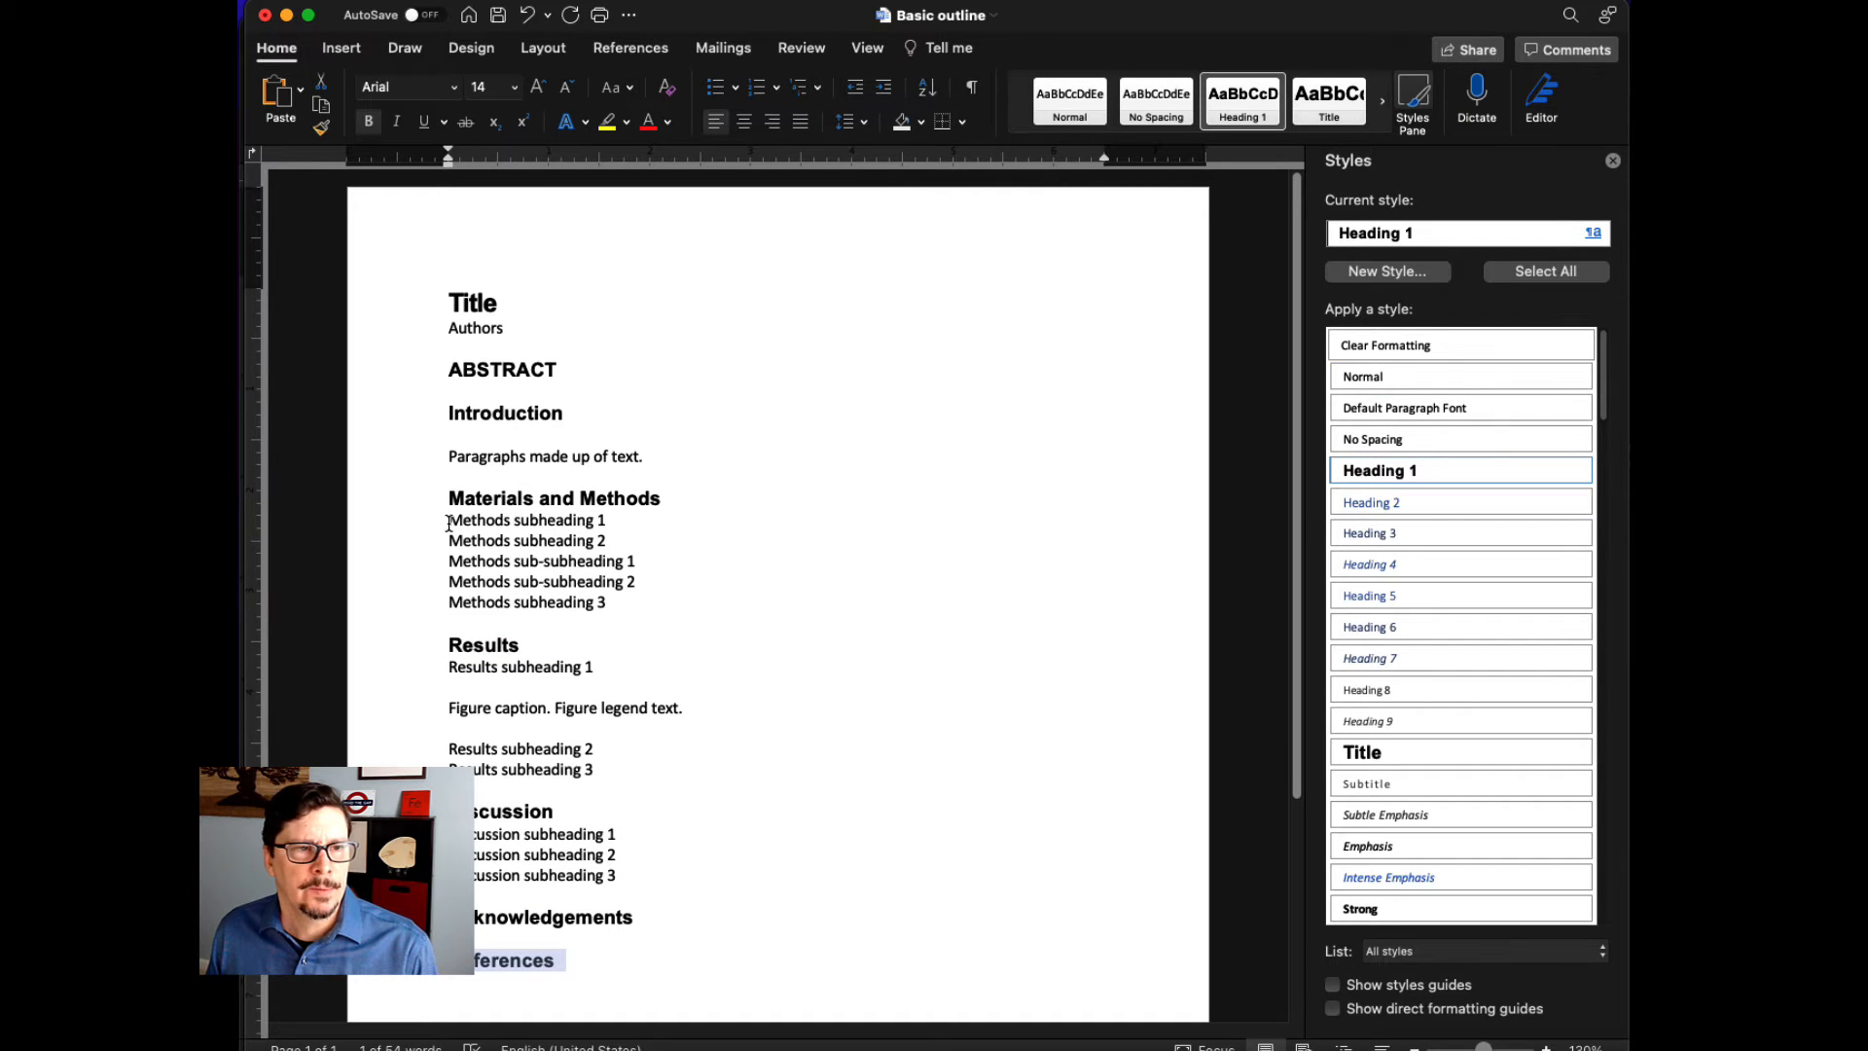
- Select the Methods subheading 1 line and modify the Heading 2 style, entering Subheading as its name
drag(449, 524, 604, 527)
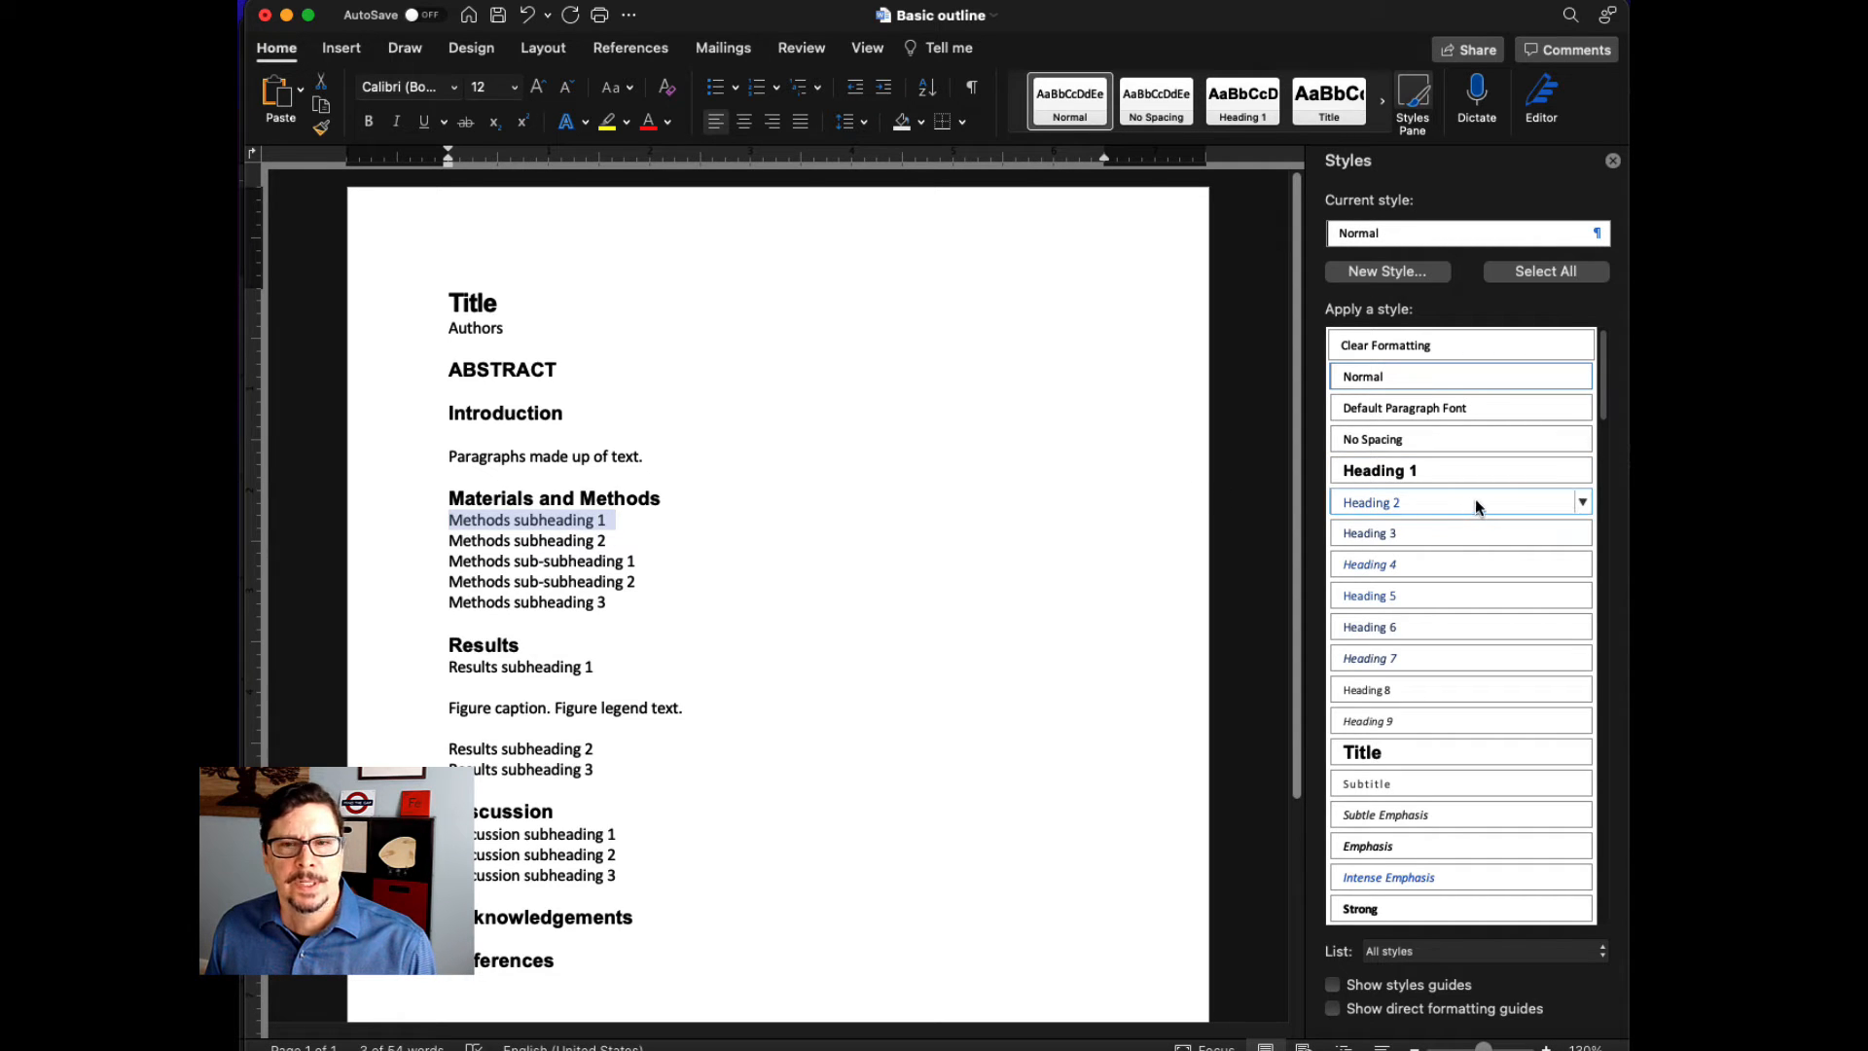
click(1583, 503)
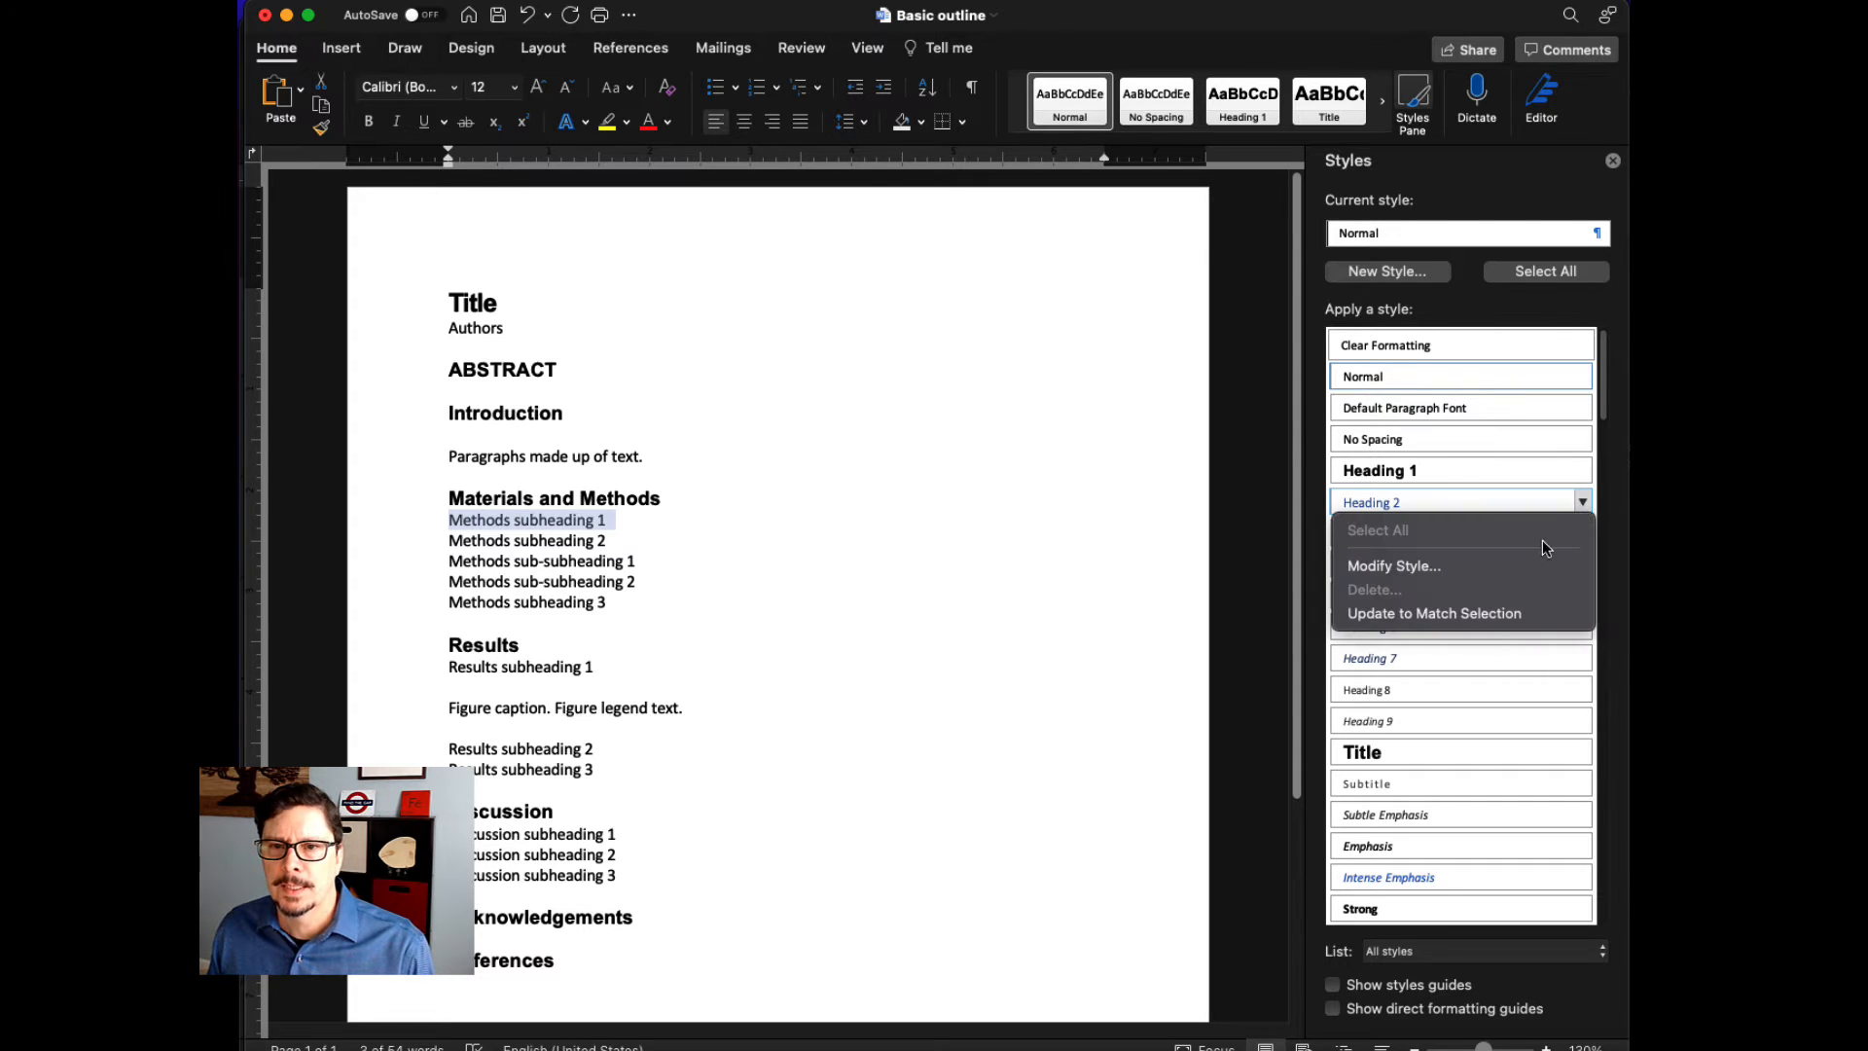
click(1520, 563)
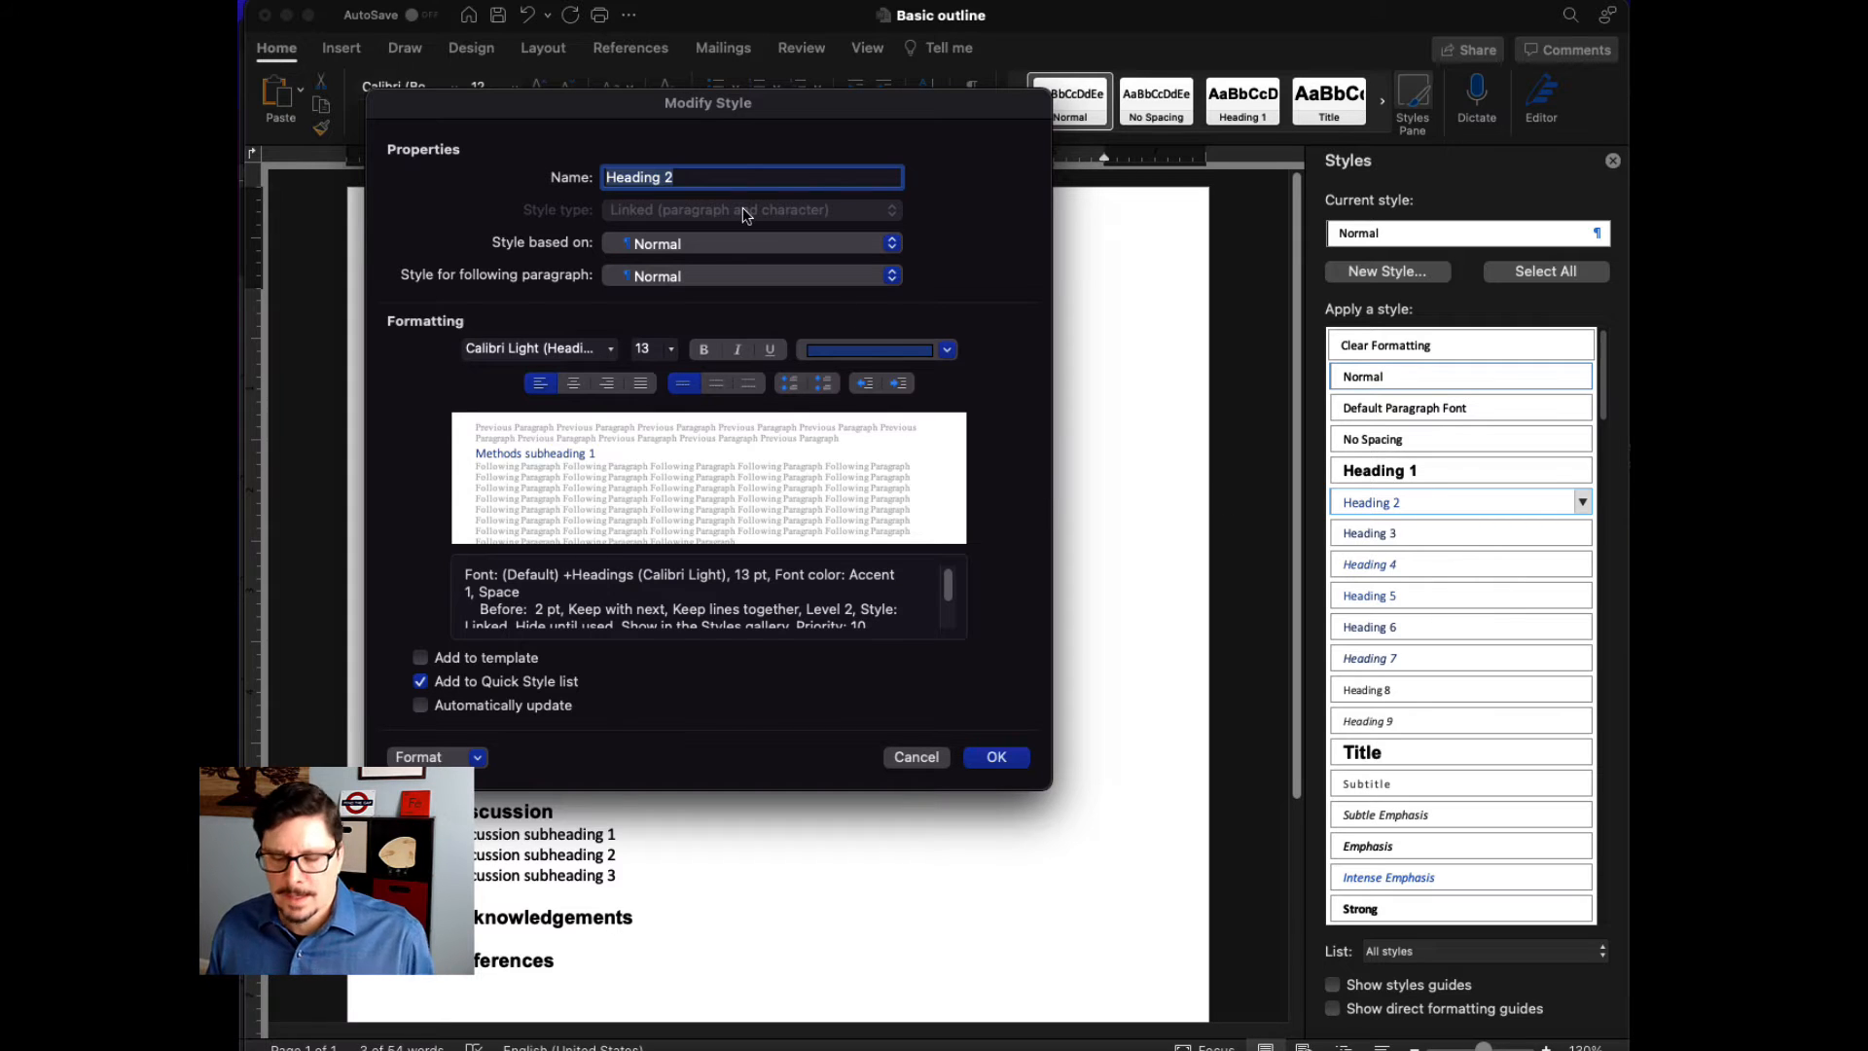
text(S)
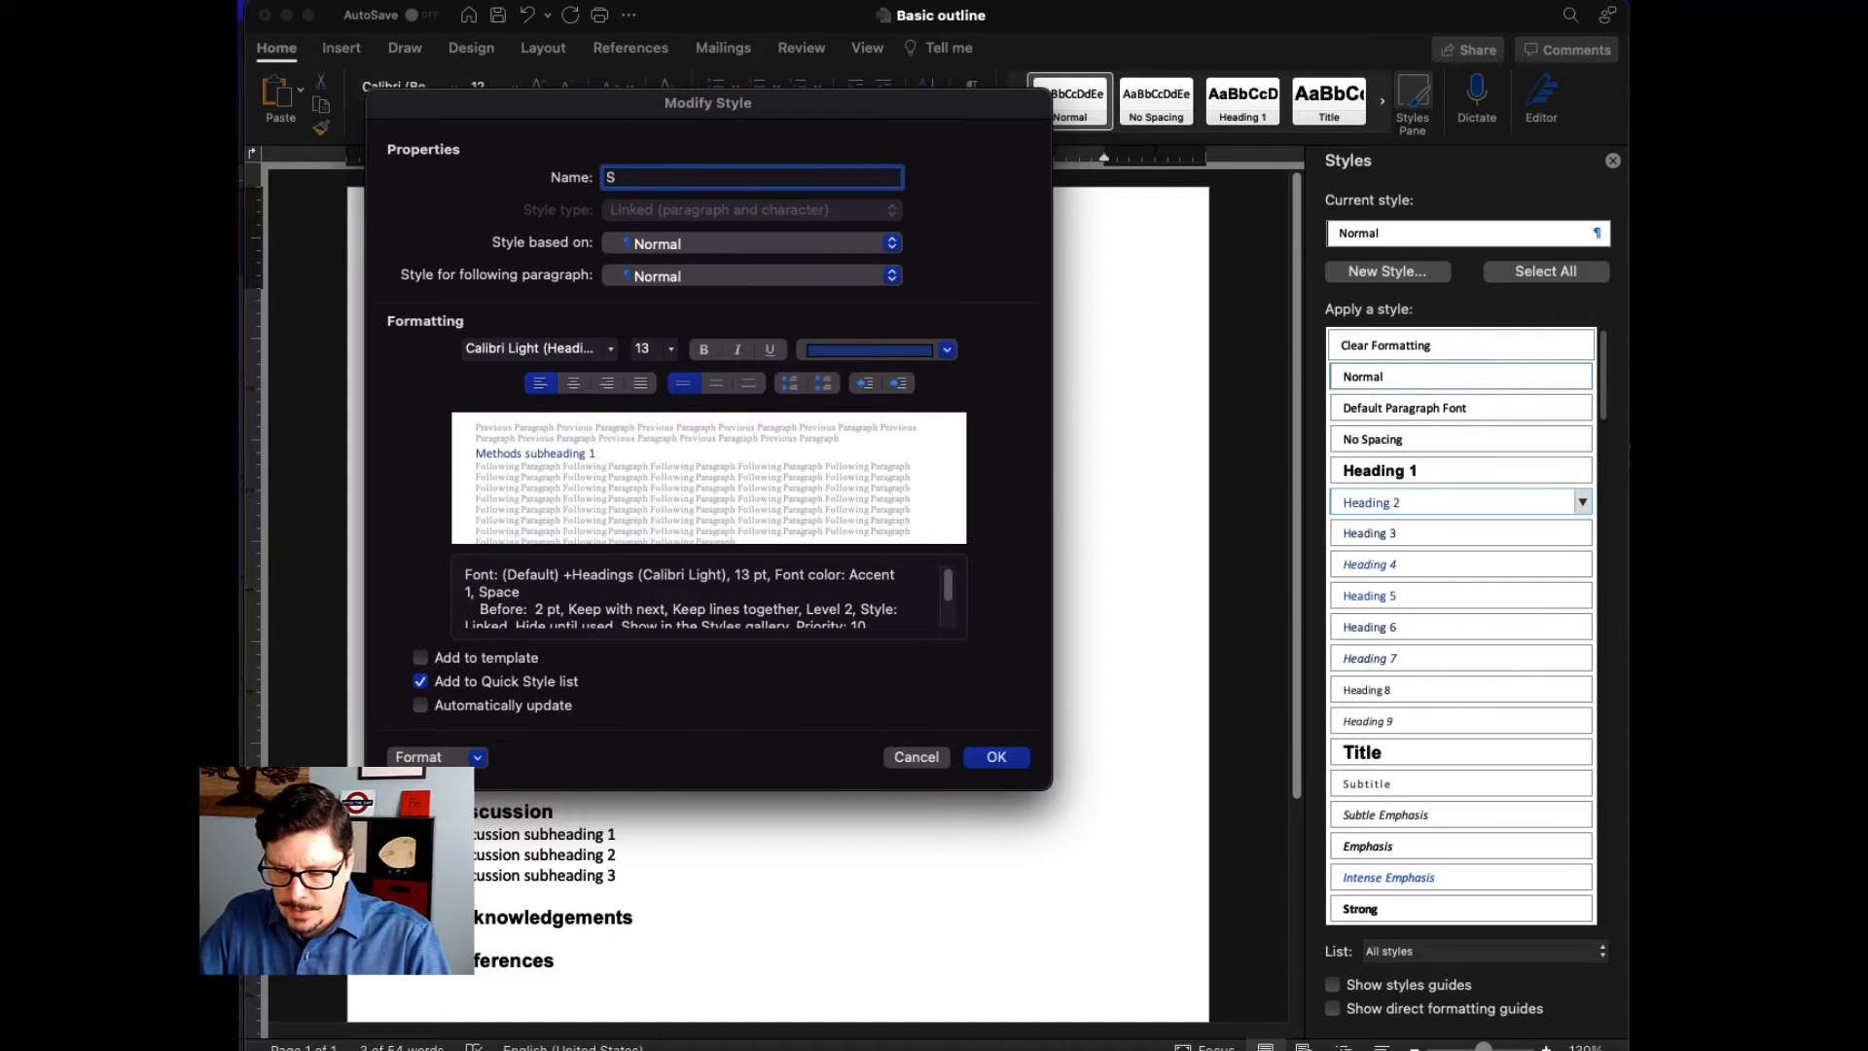
text(ubheadin)
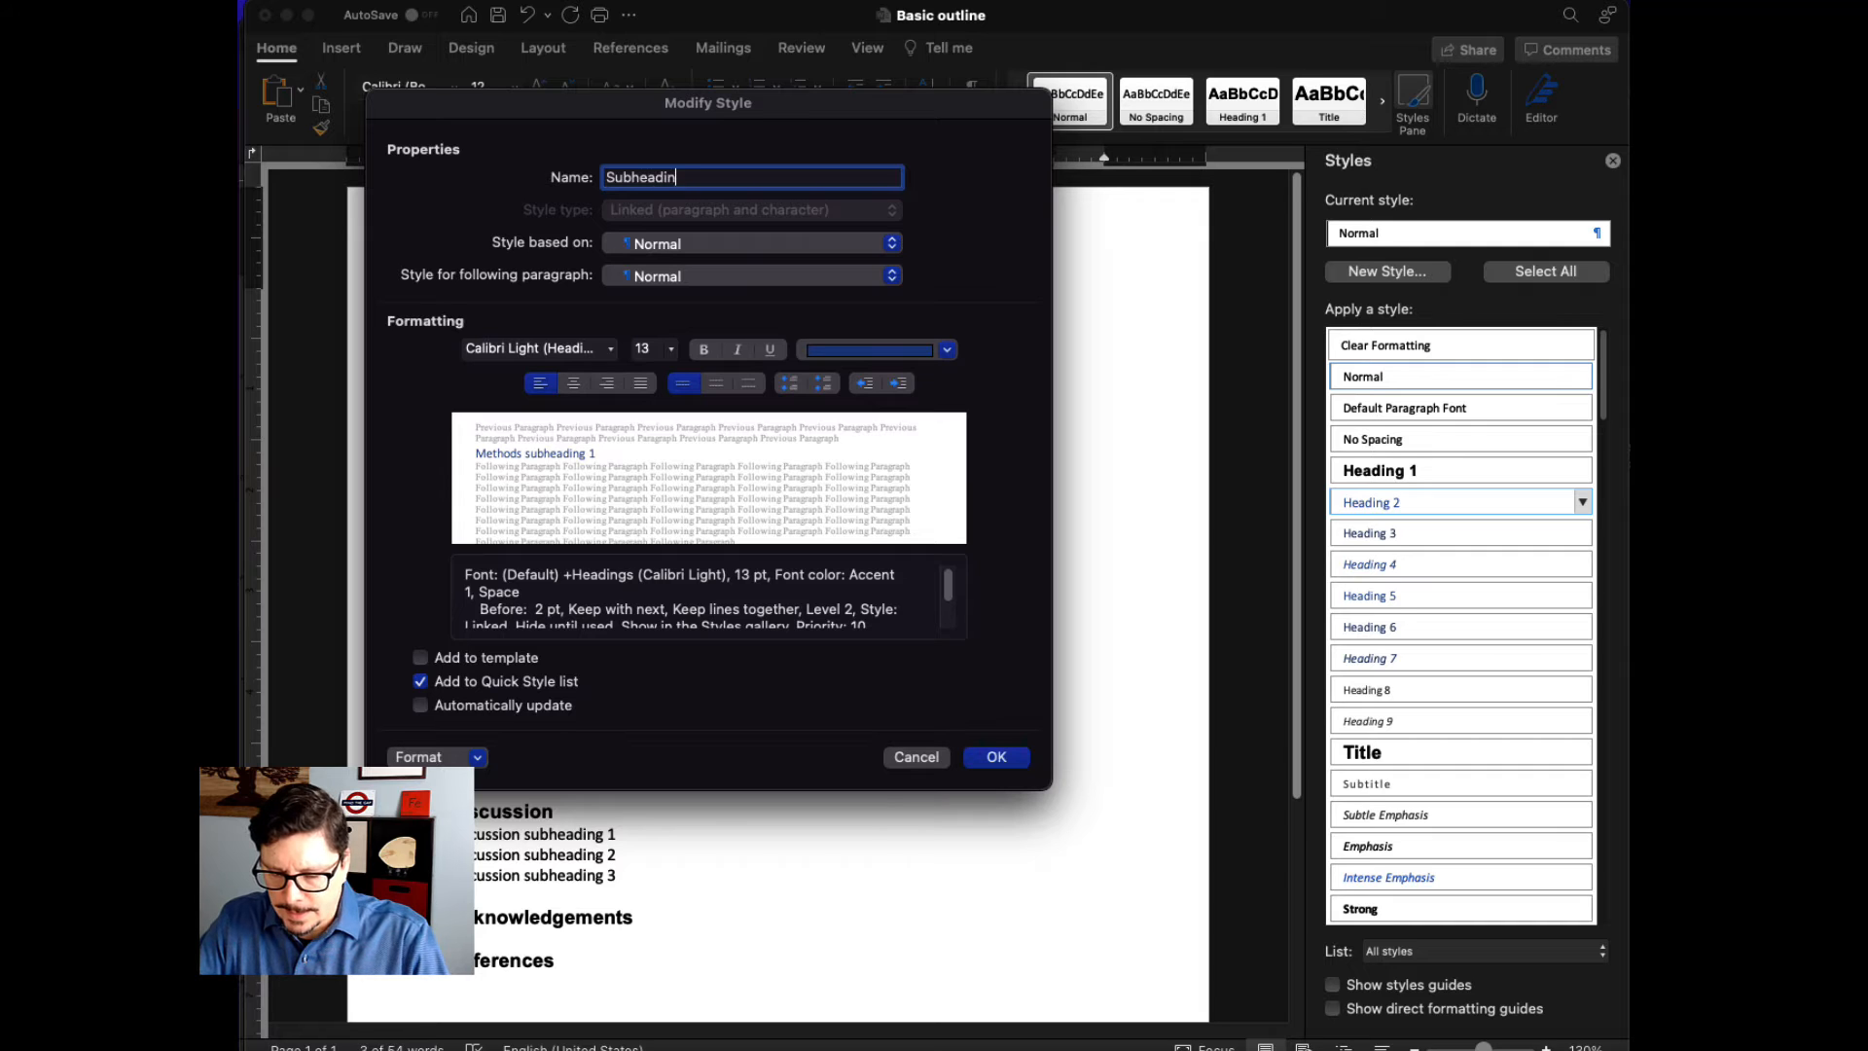
text(g)
- Set the Subheading style's font to Arial, 12 pt, bold, and apply the style to the Methods subheading 1 line
click(612, 350)
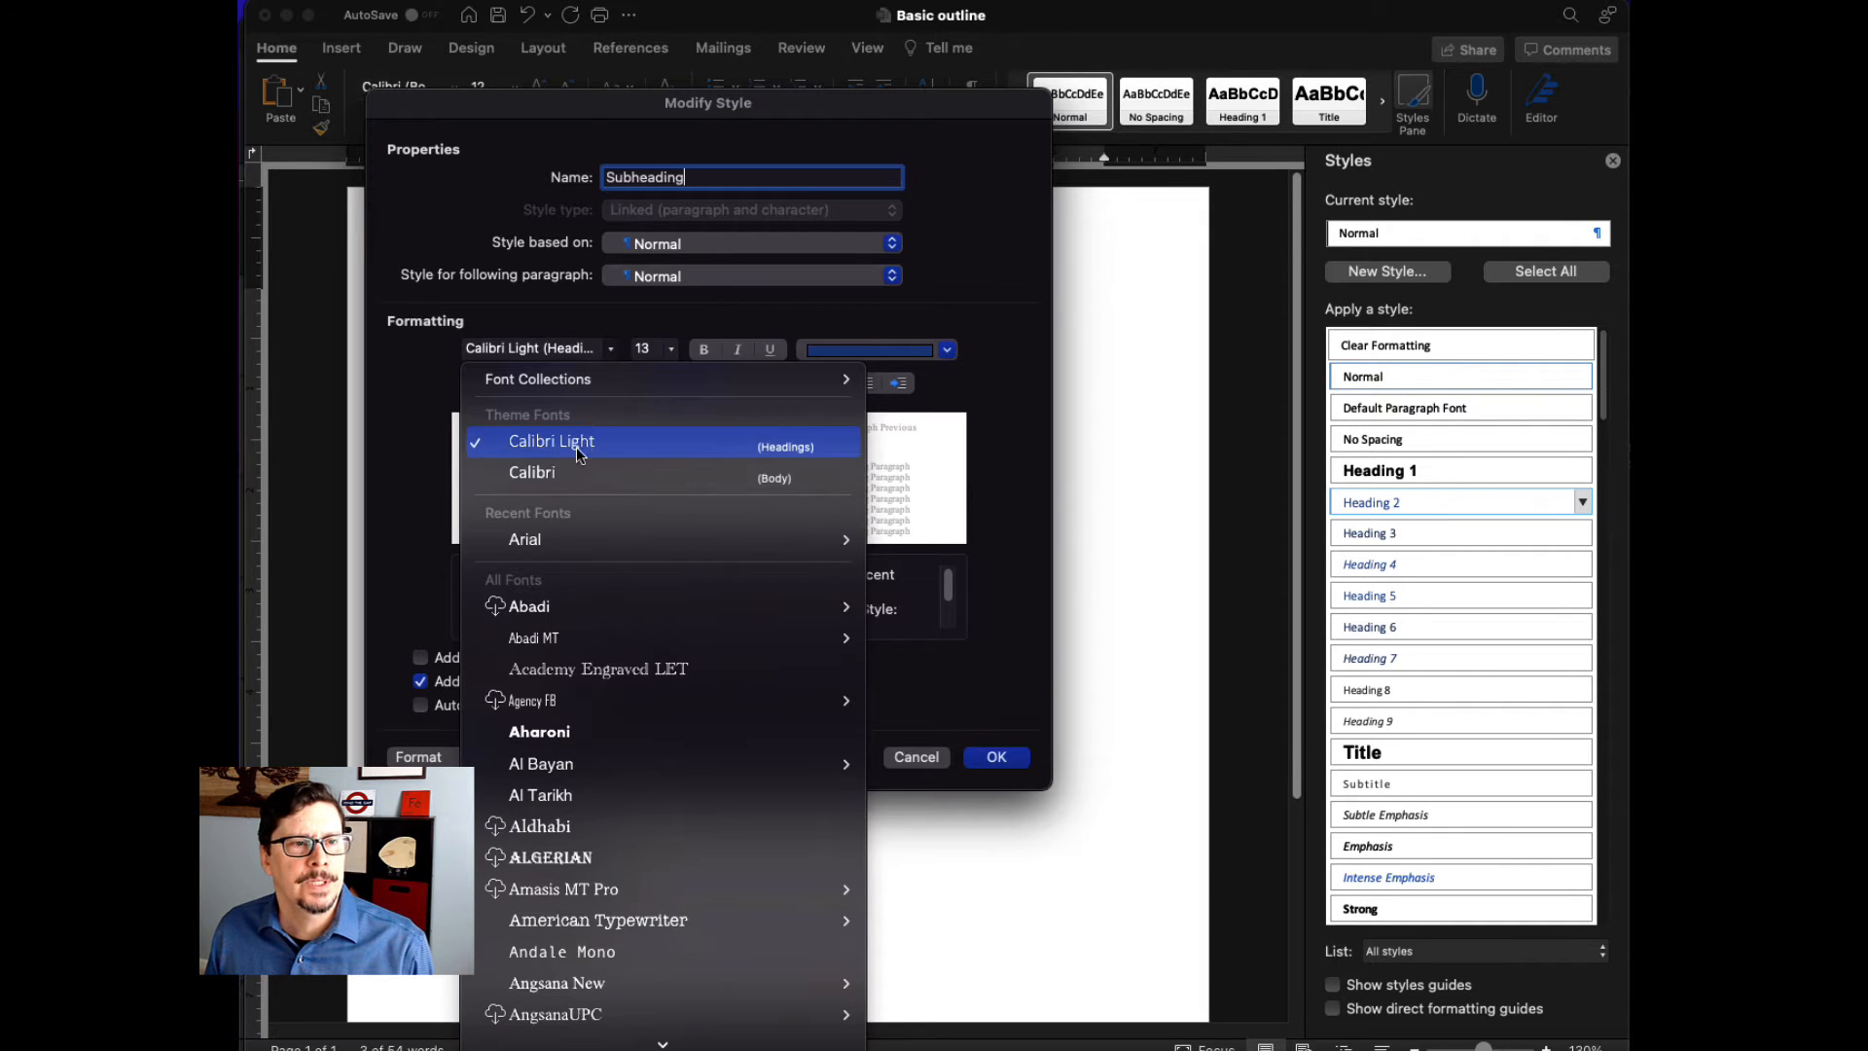
click(533, 540)
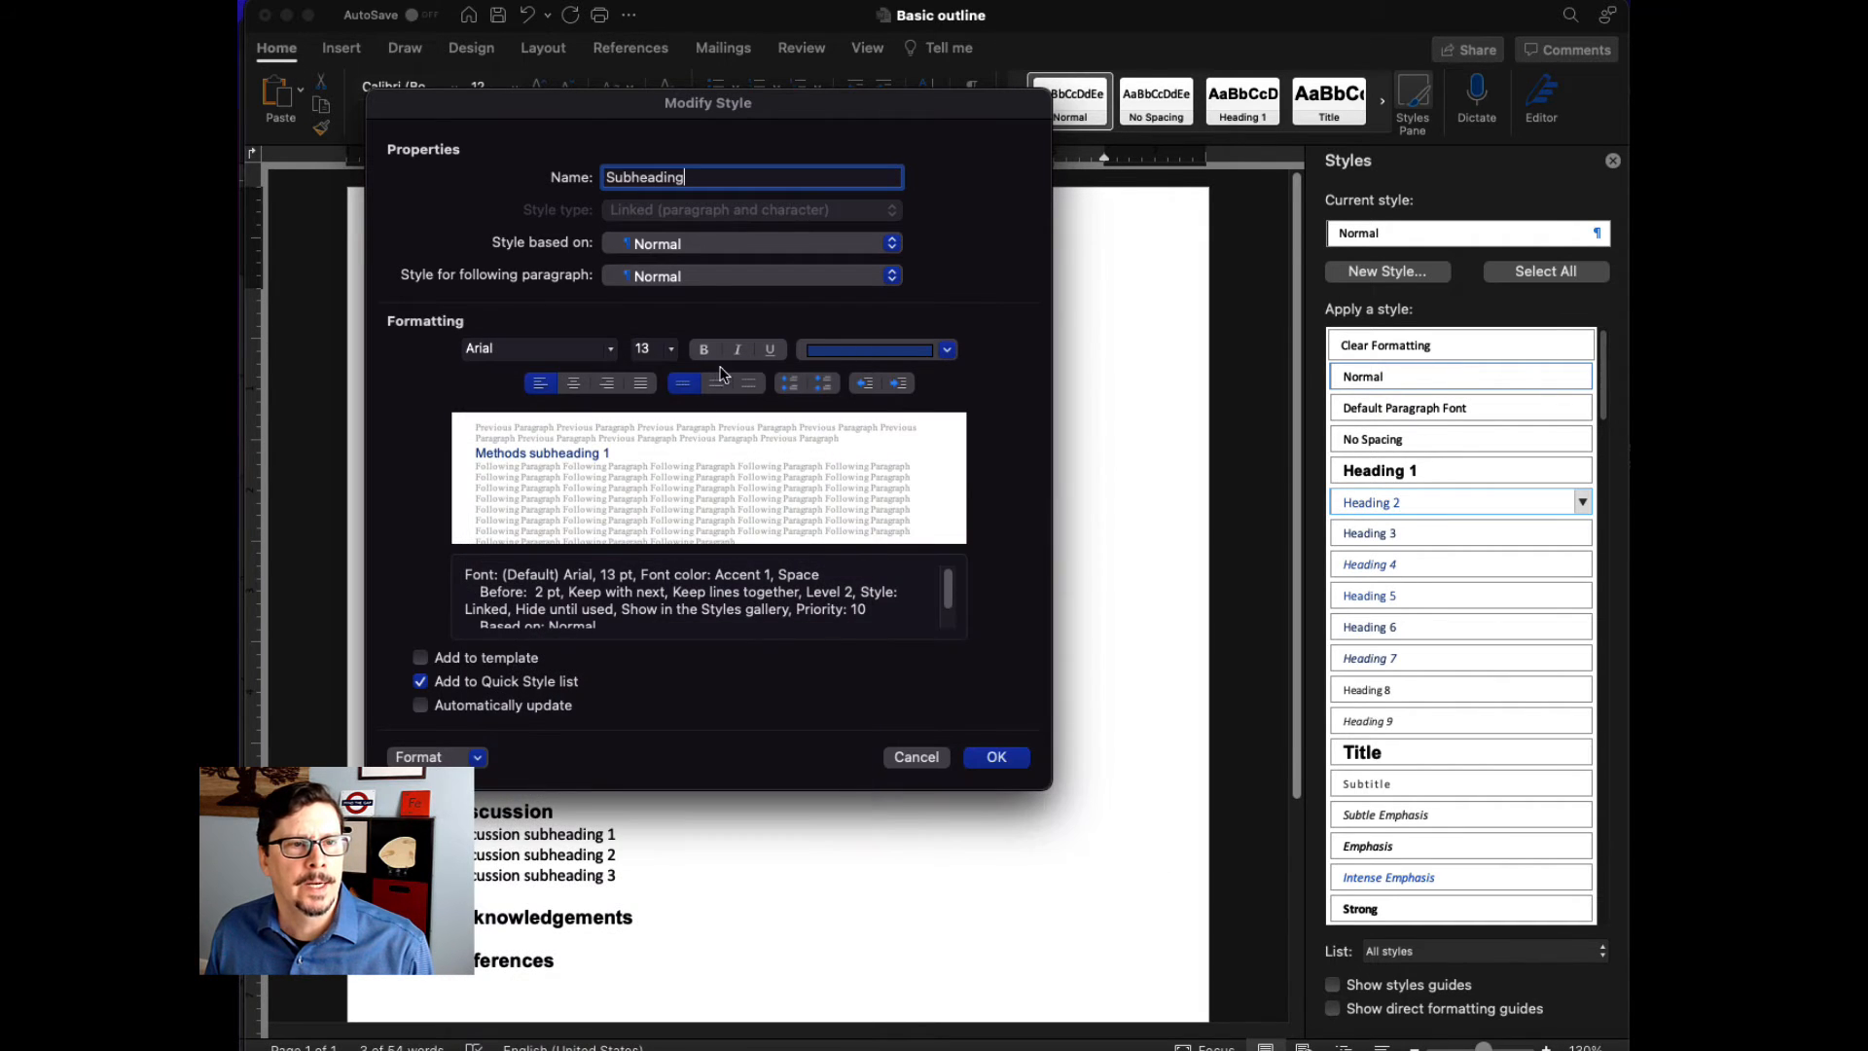
click(671, 350)
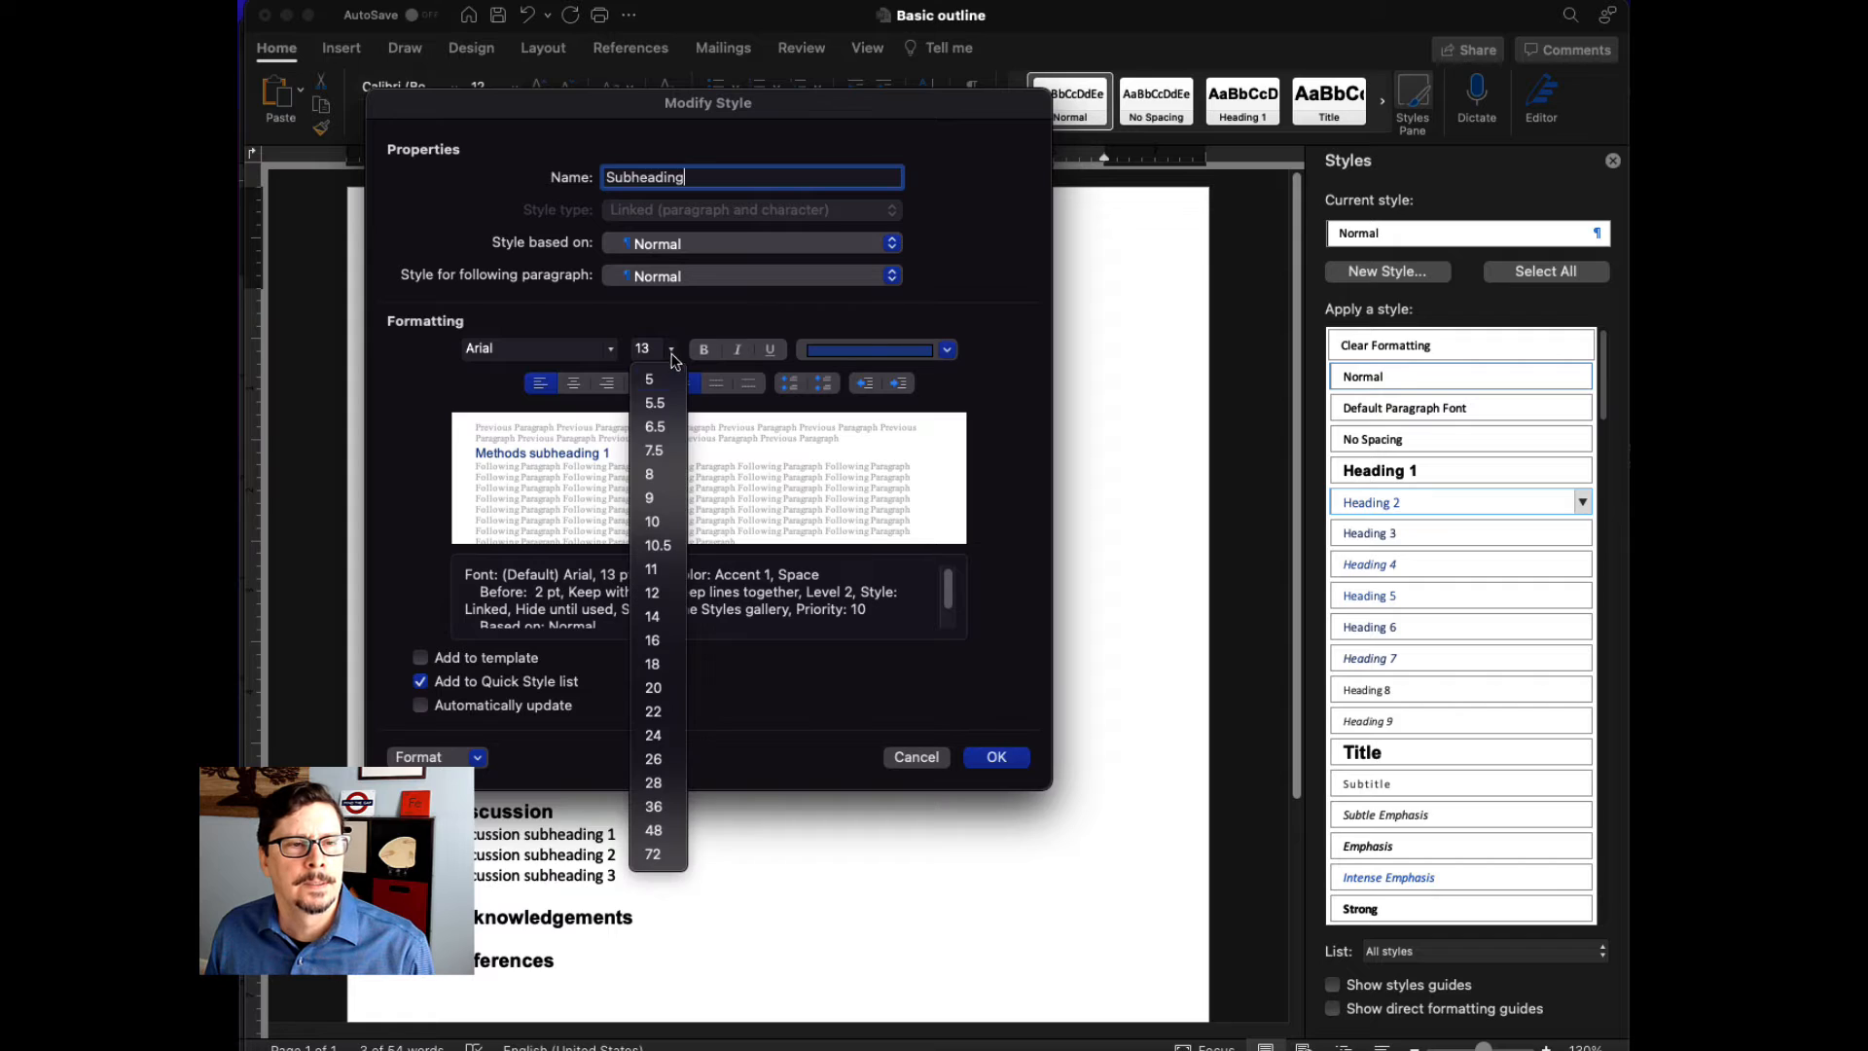
click(661, 591)
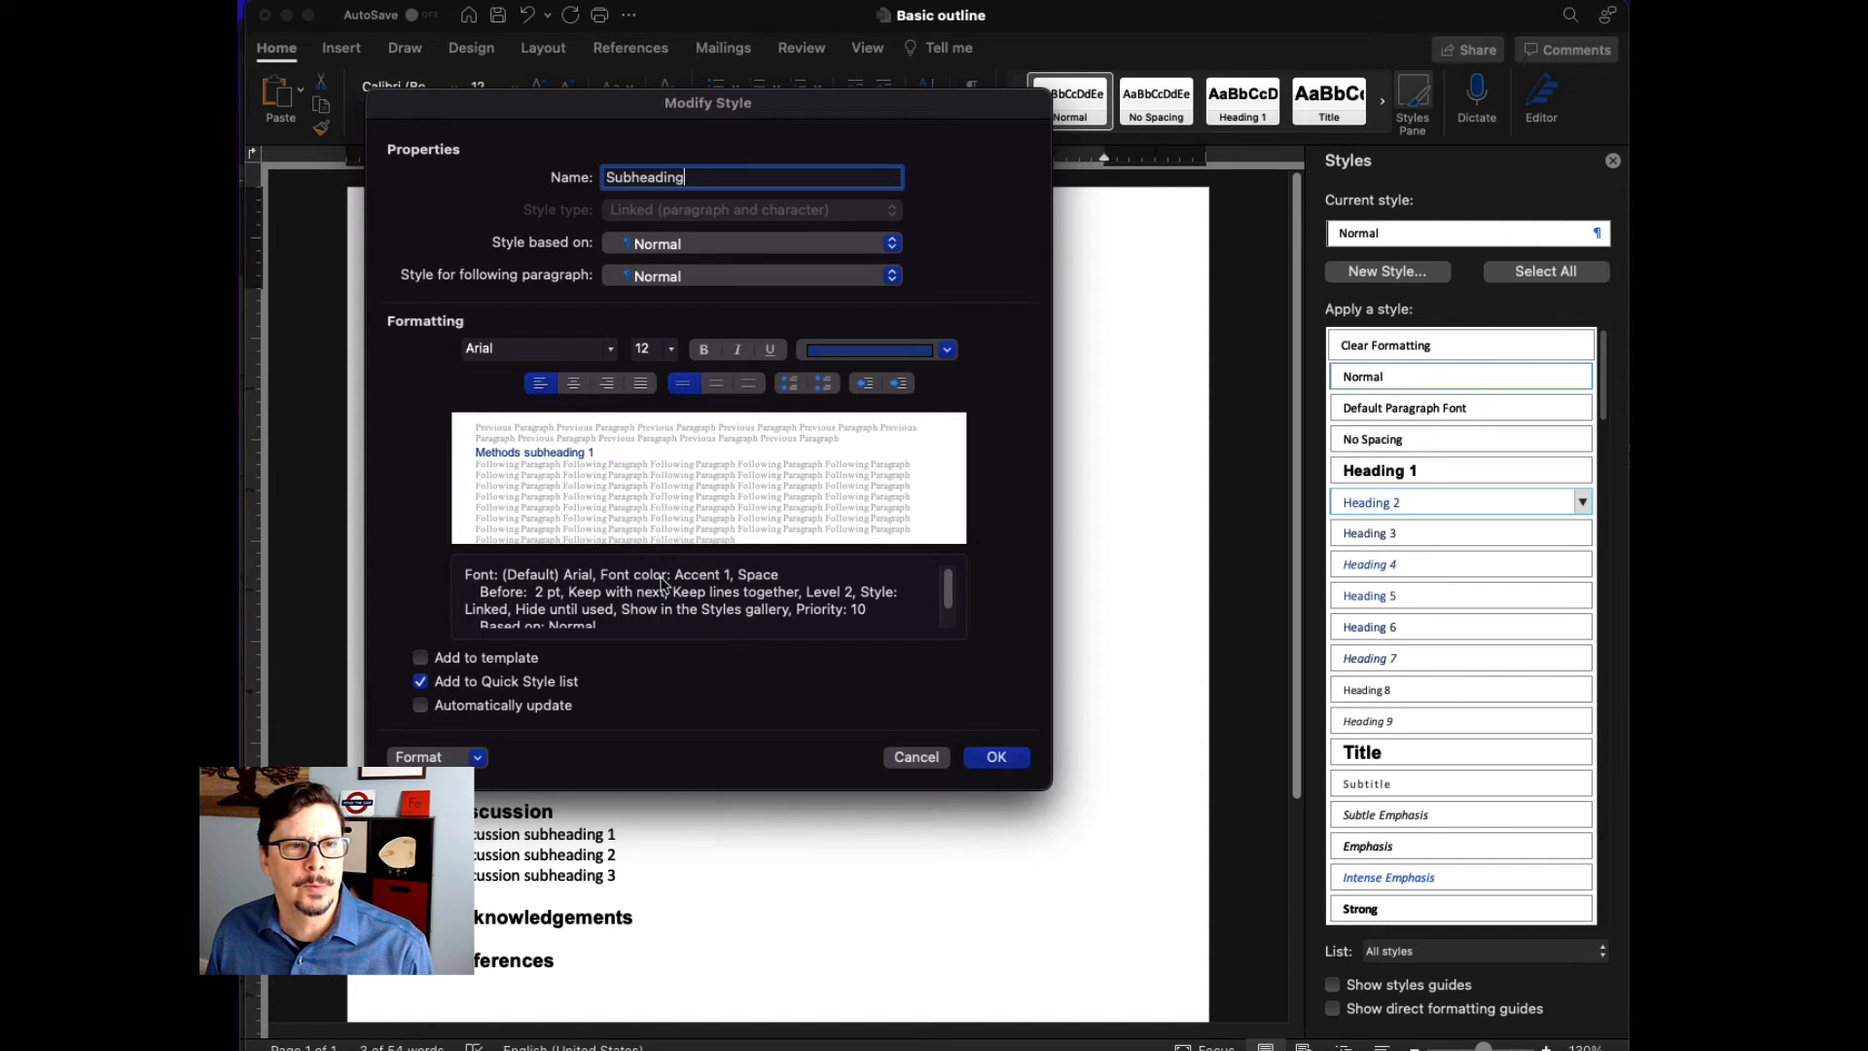
click(704, 350)
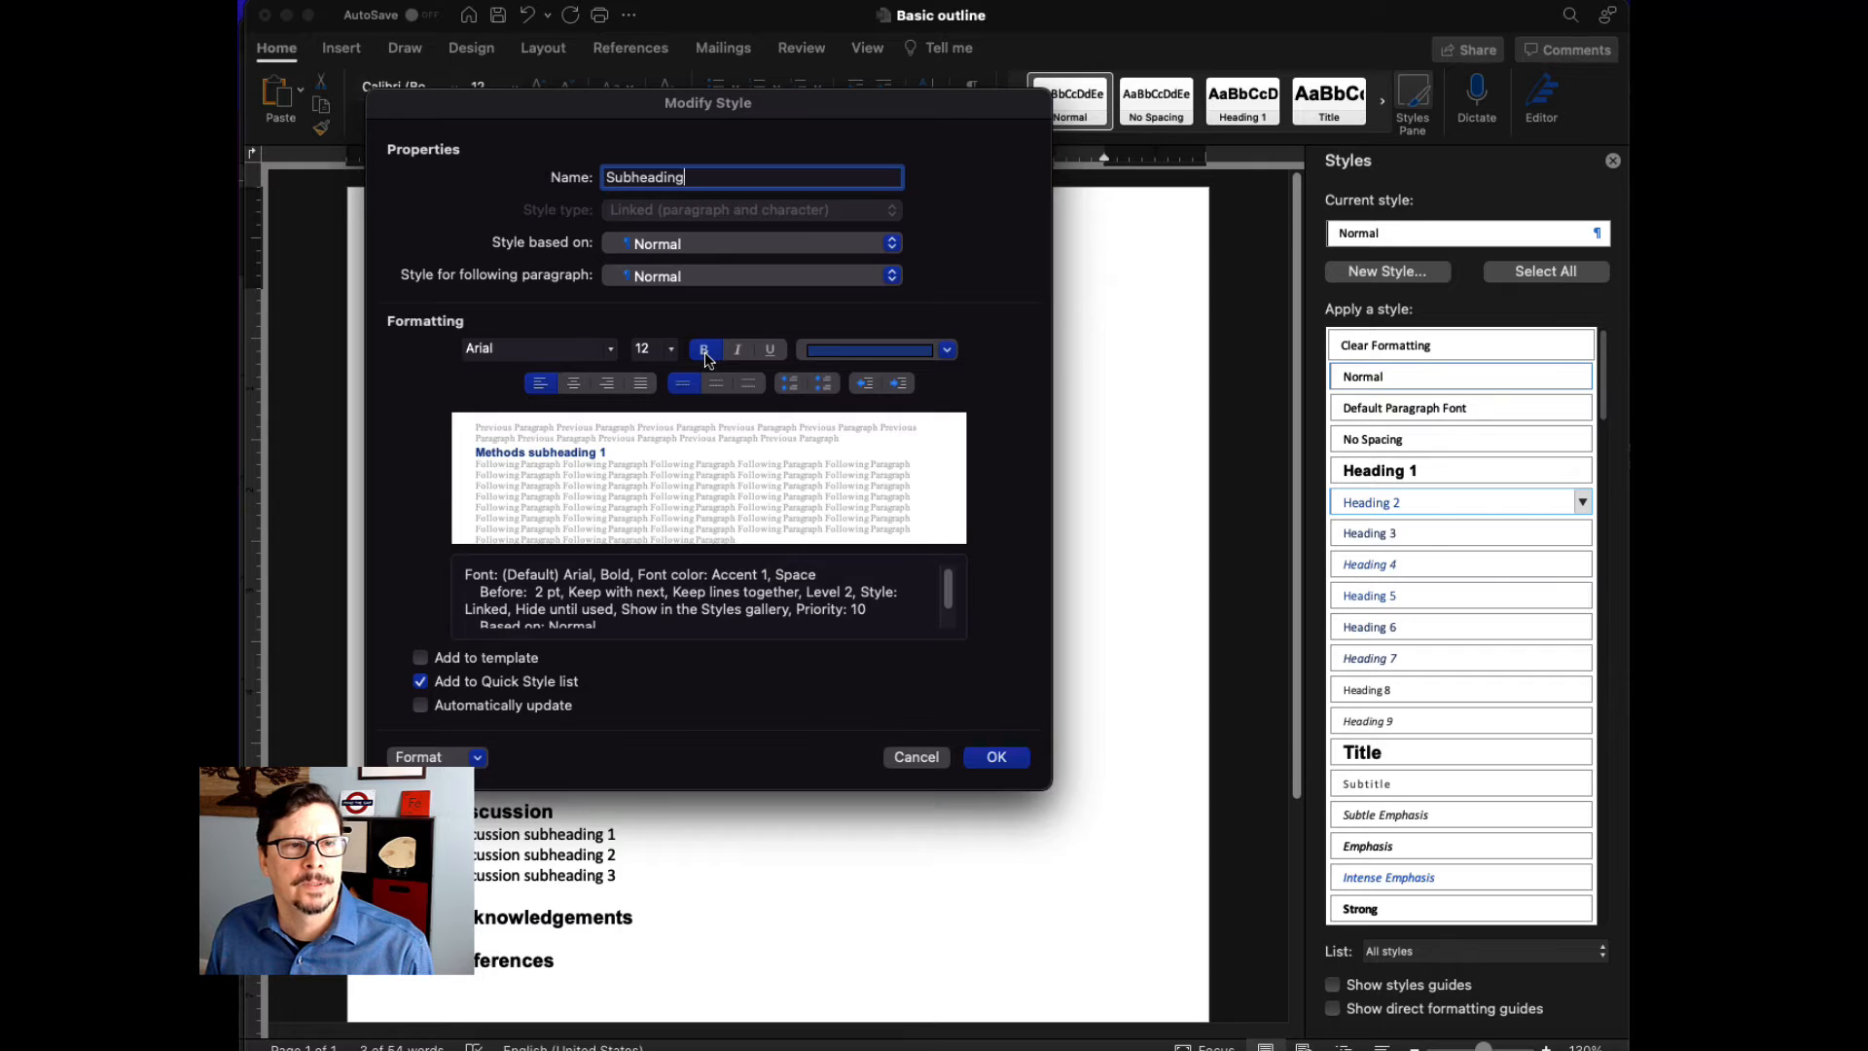
click(997, 757)
click(1521, 501)
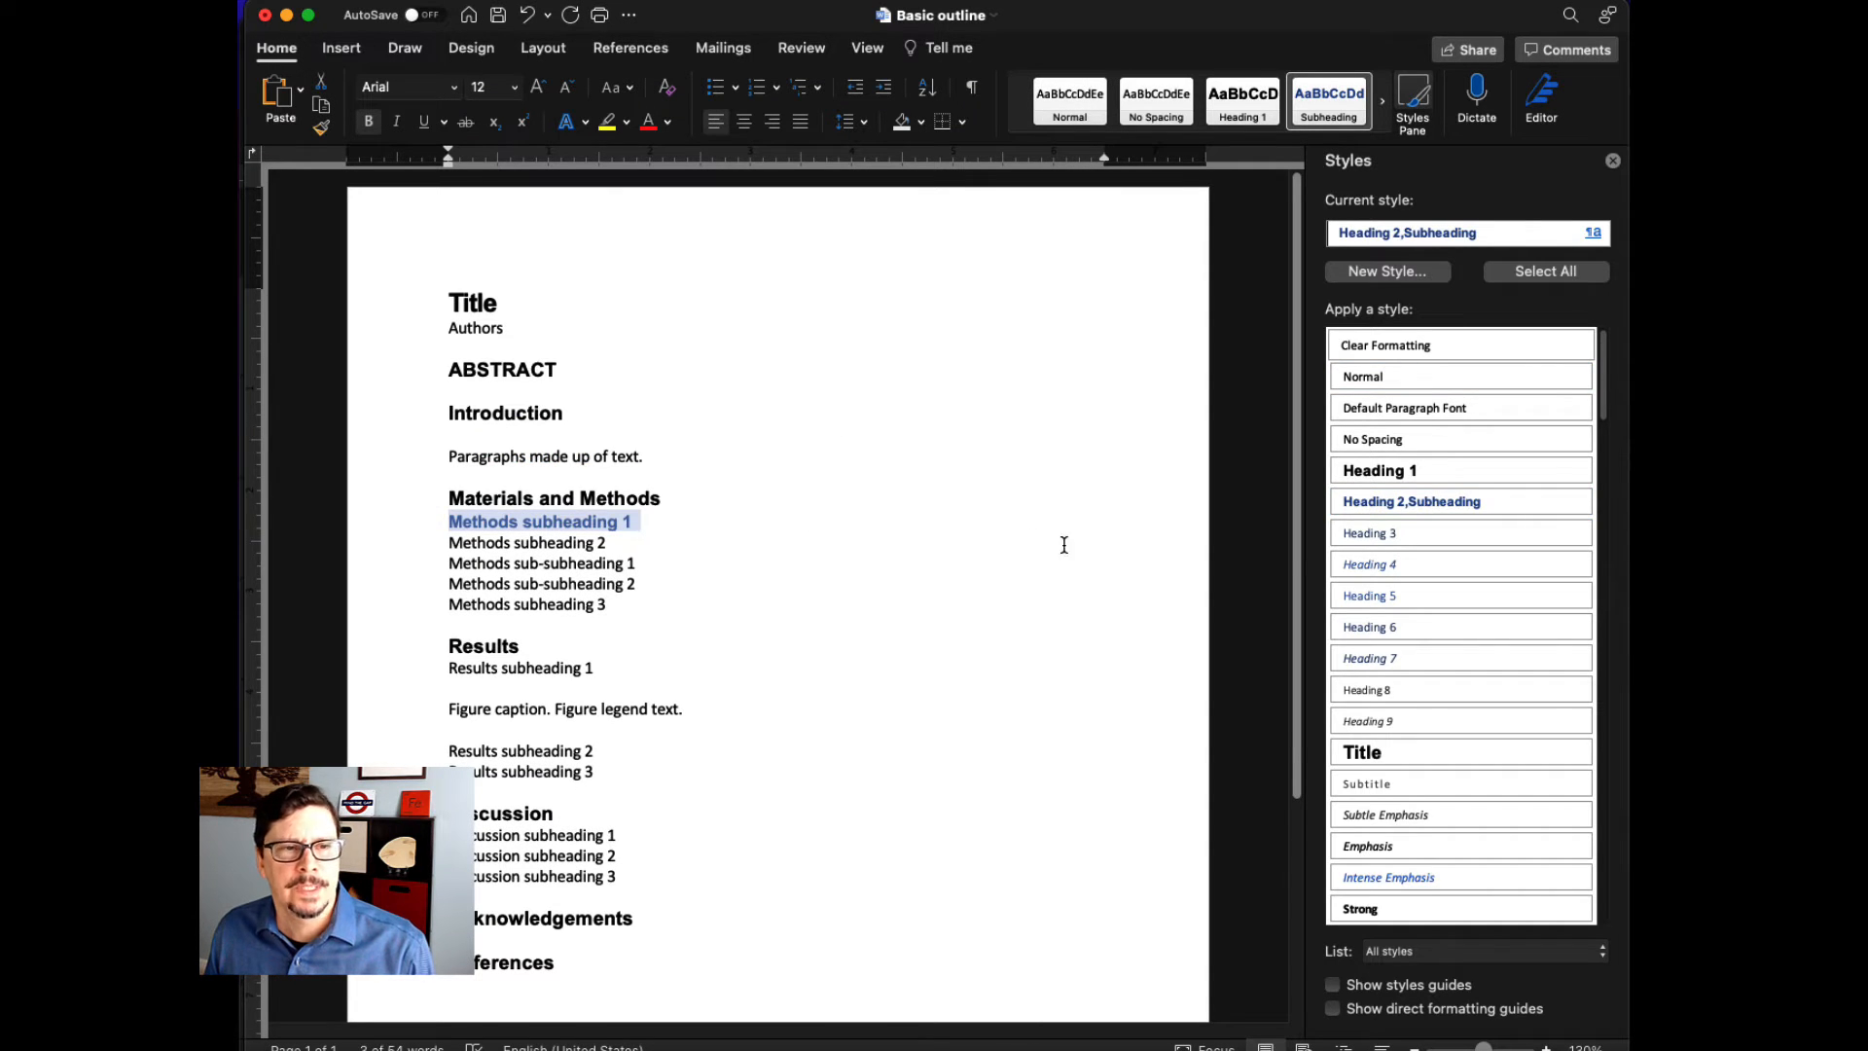
- Set the Subheading style's font color to black and apply the style to the remaining Methods, Results and Discussion subheadings
click(1582, 501)
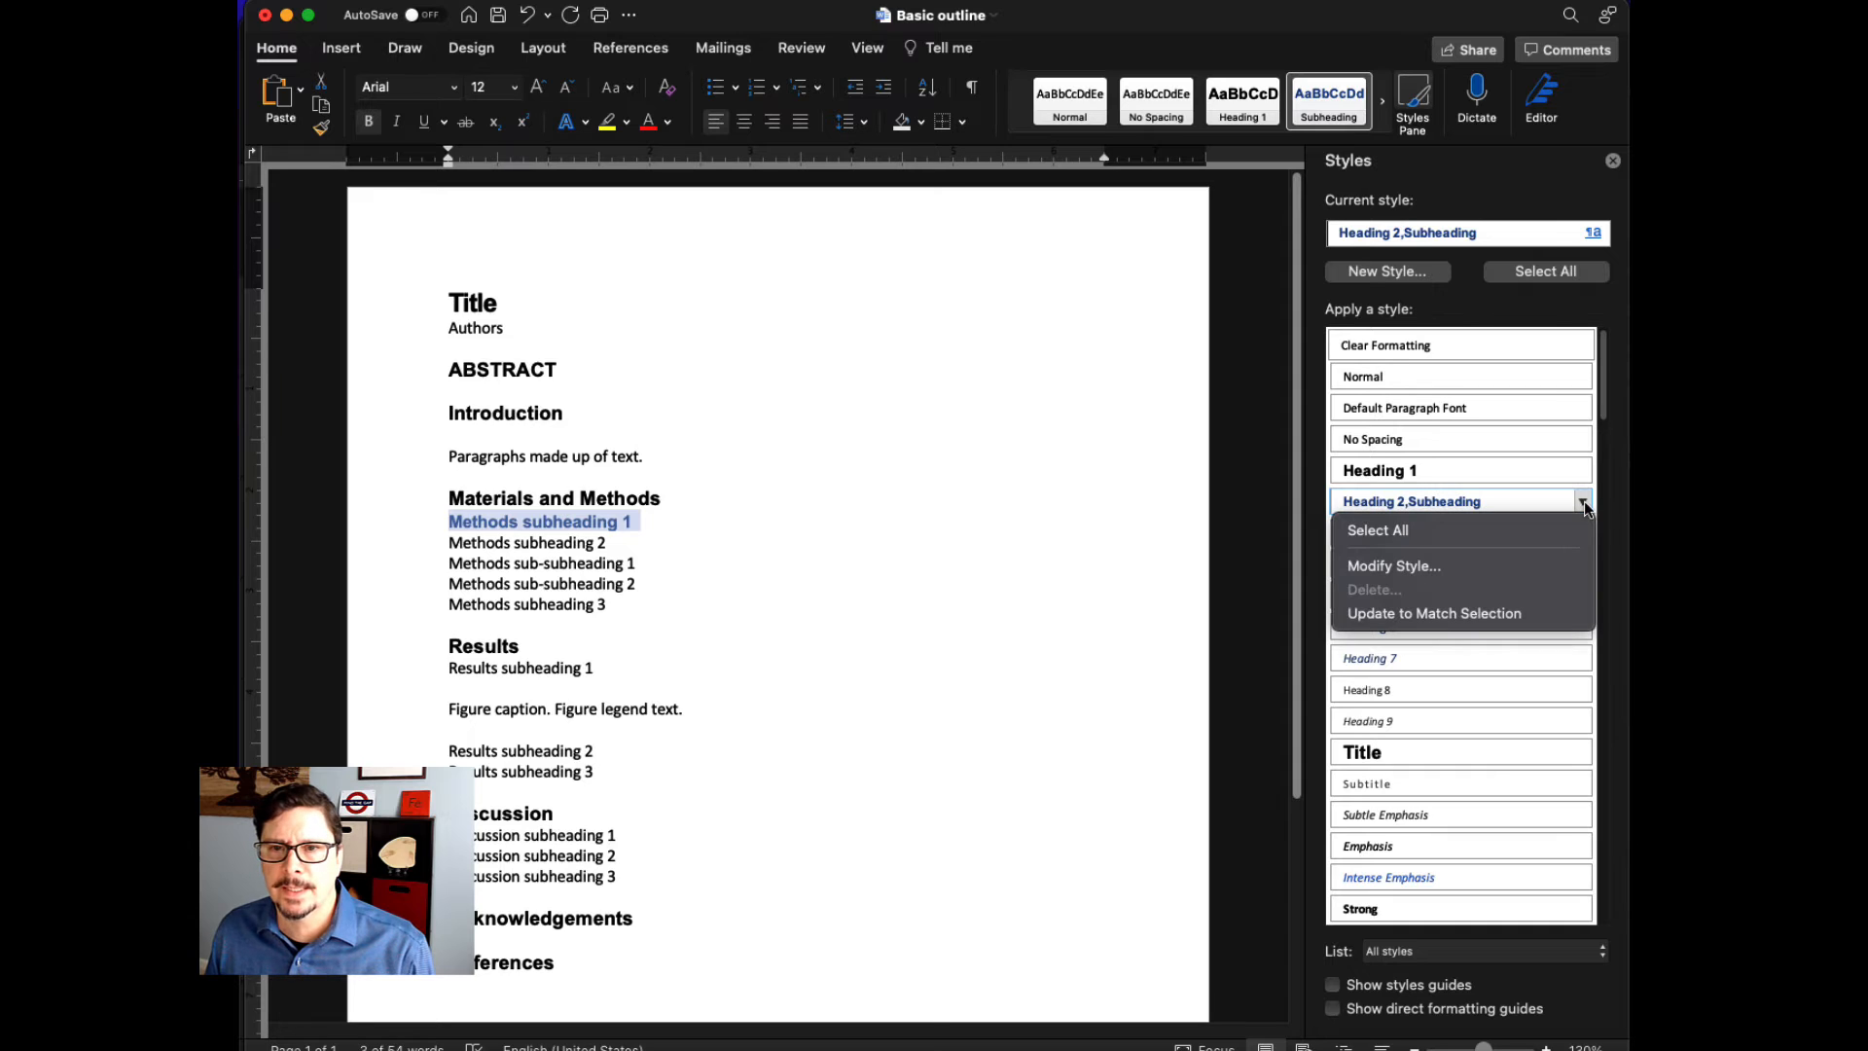
click(1555, 566)
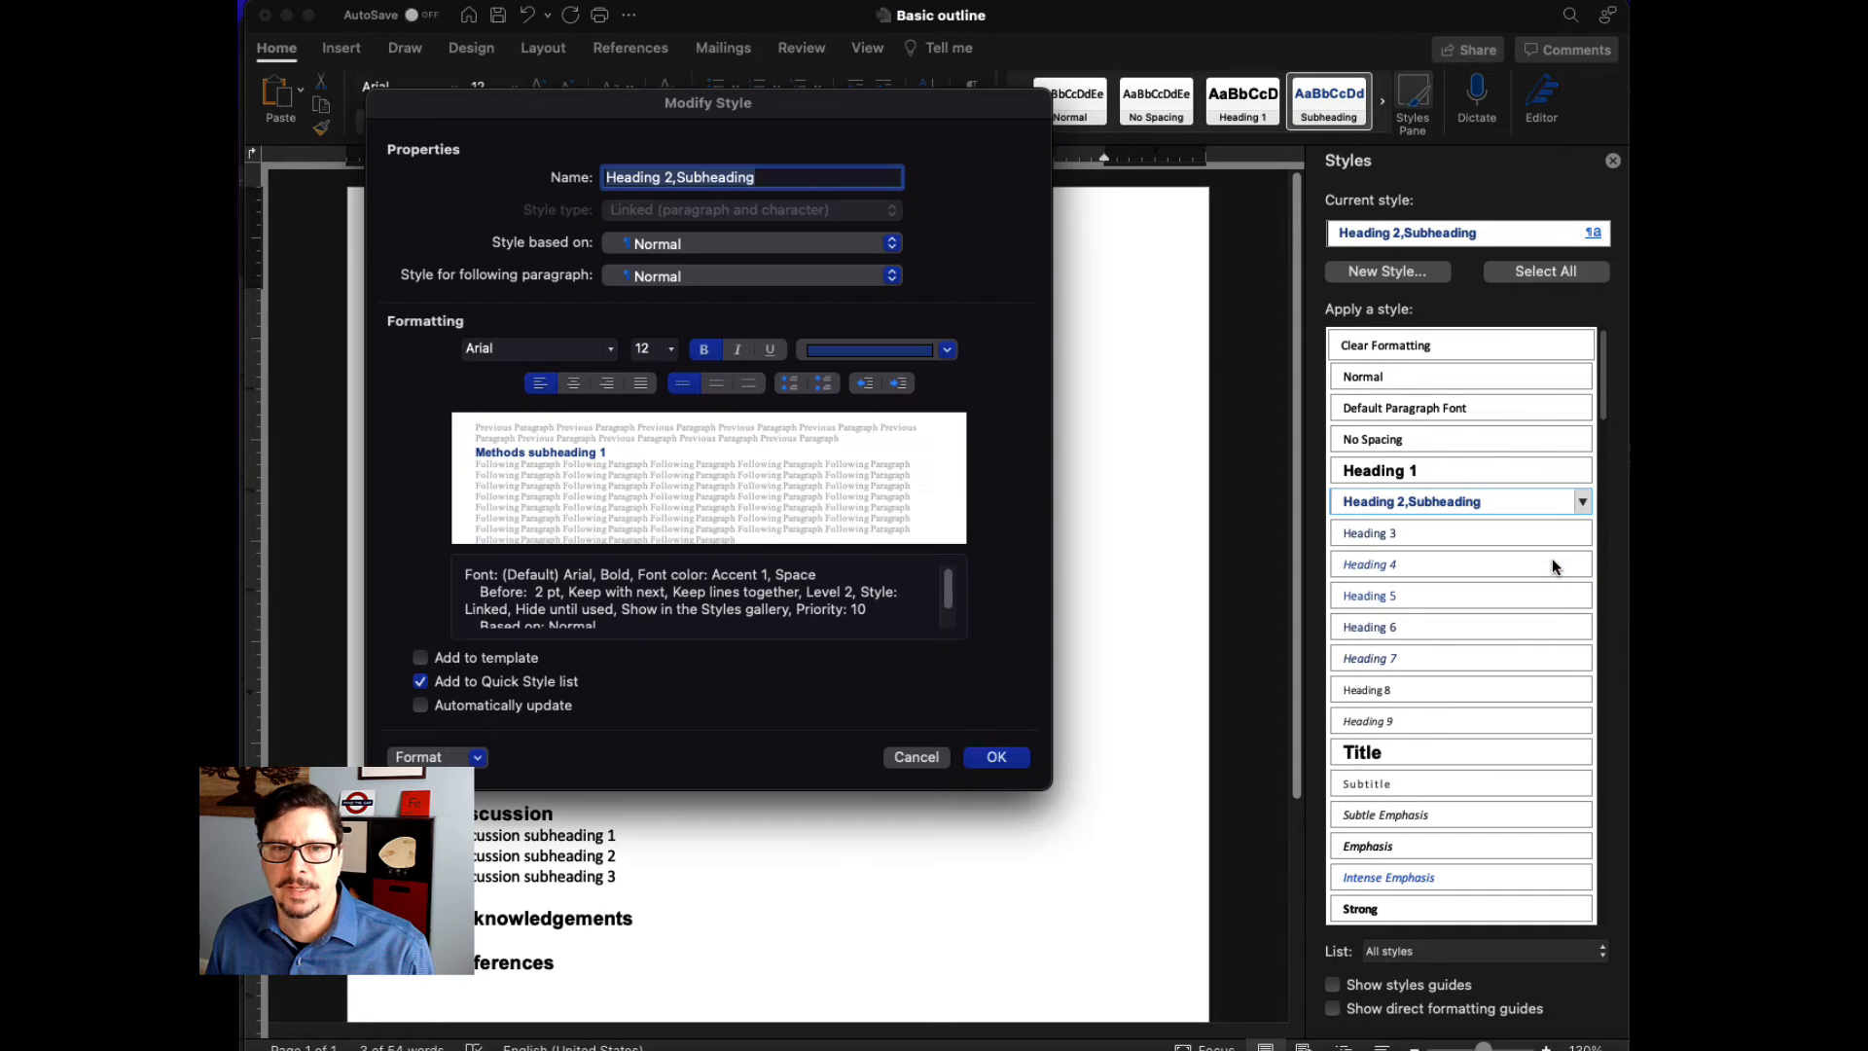
click(476, 757)
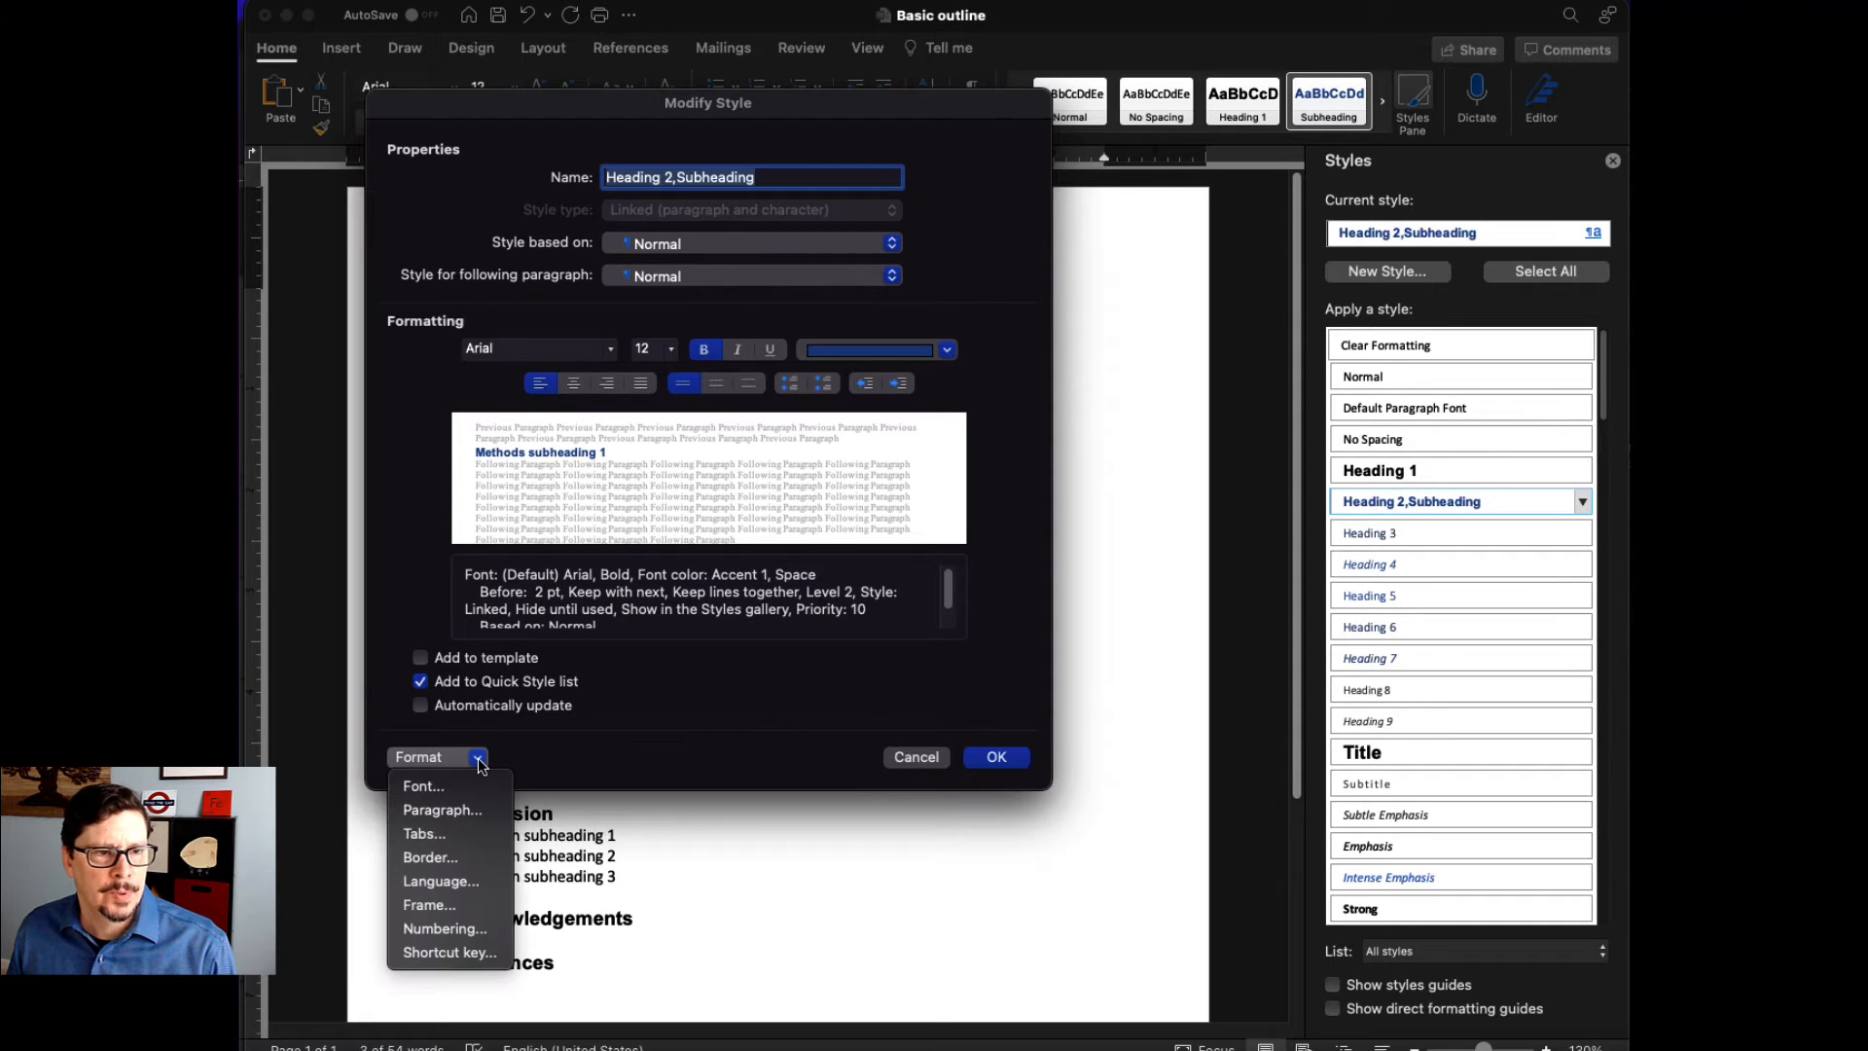
click(465, 786)
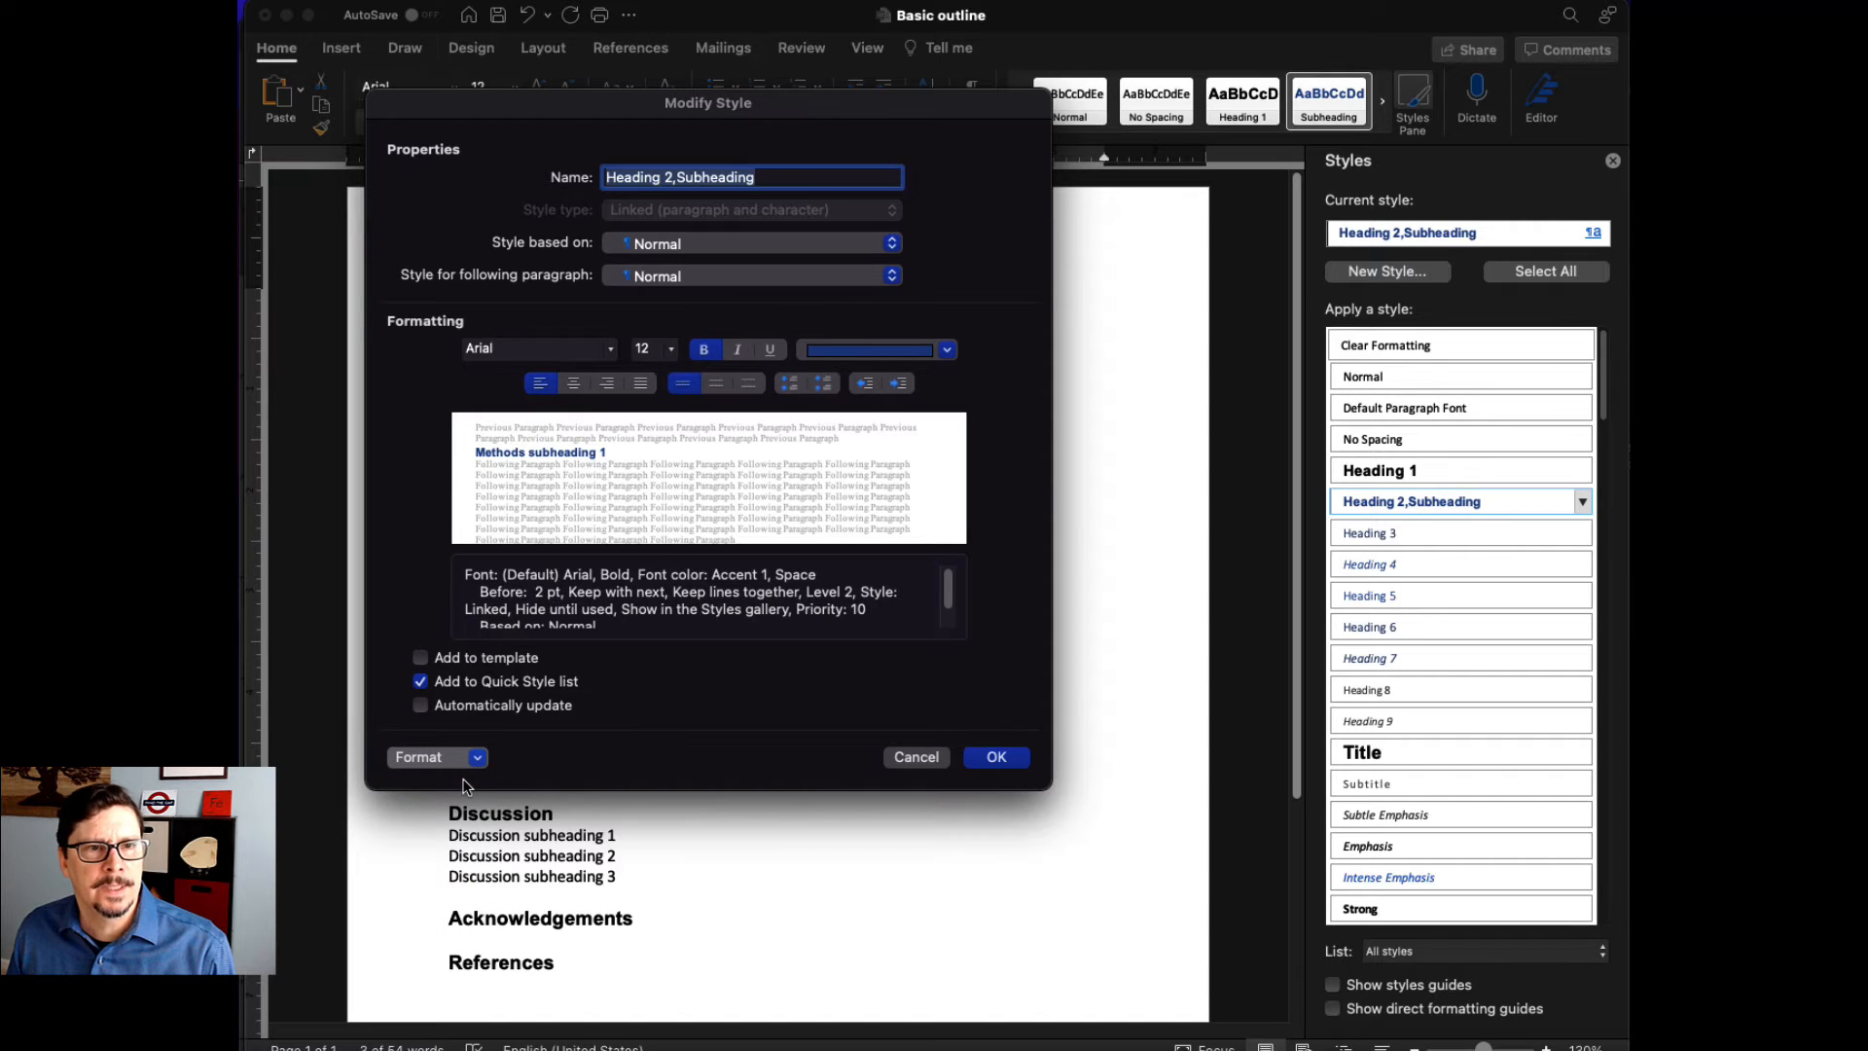
click(542, 293)
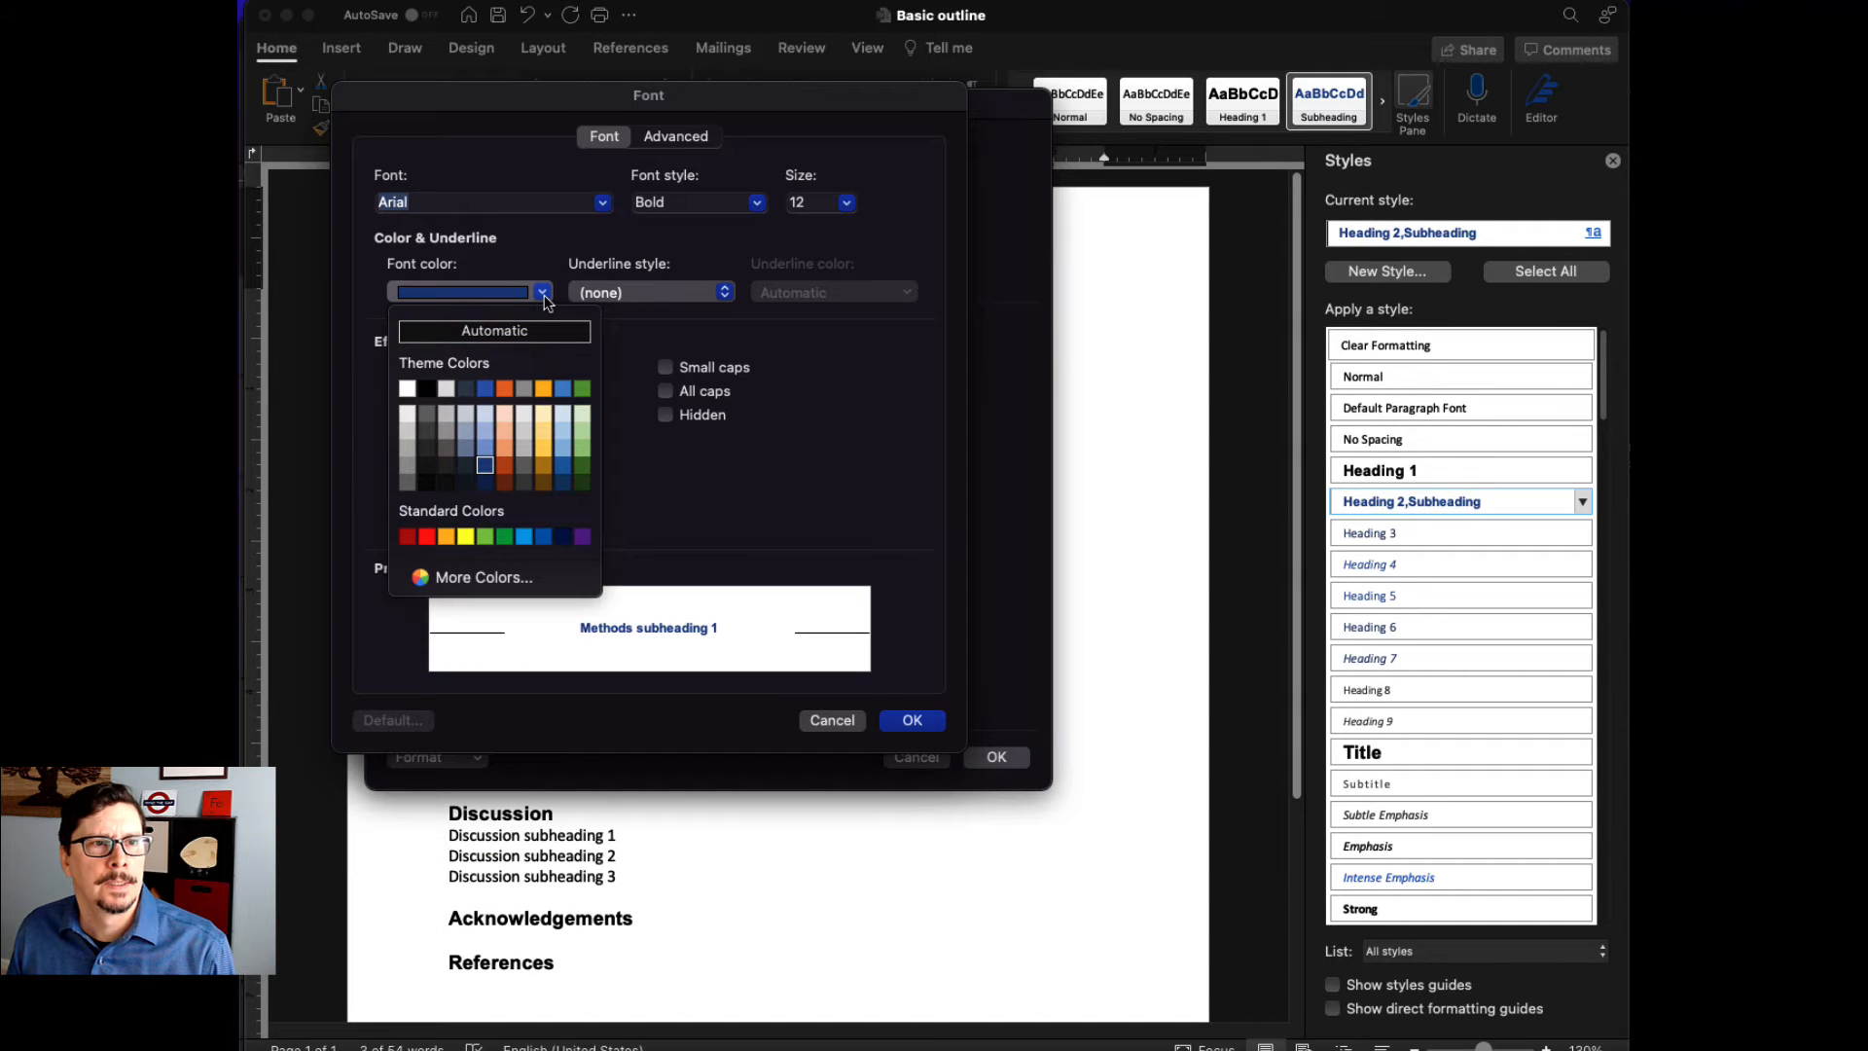
click(428, 397)
click(912, 720)
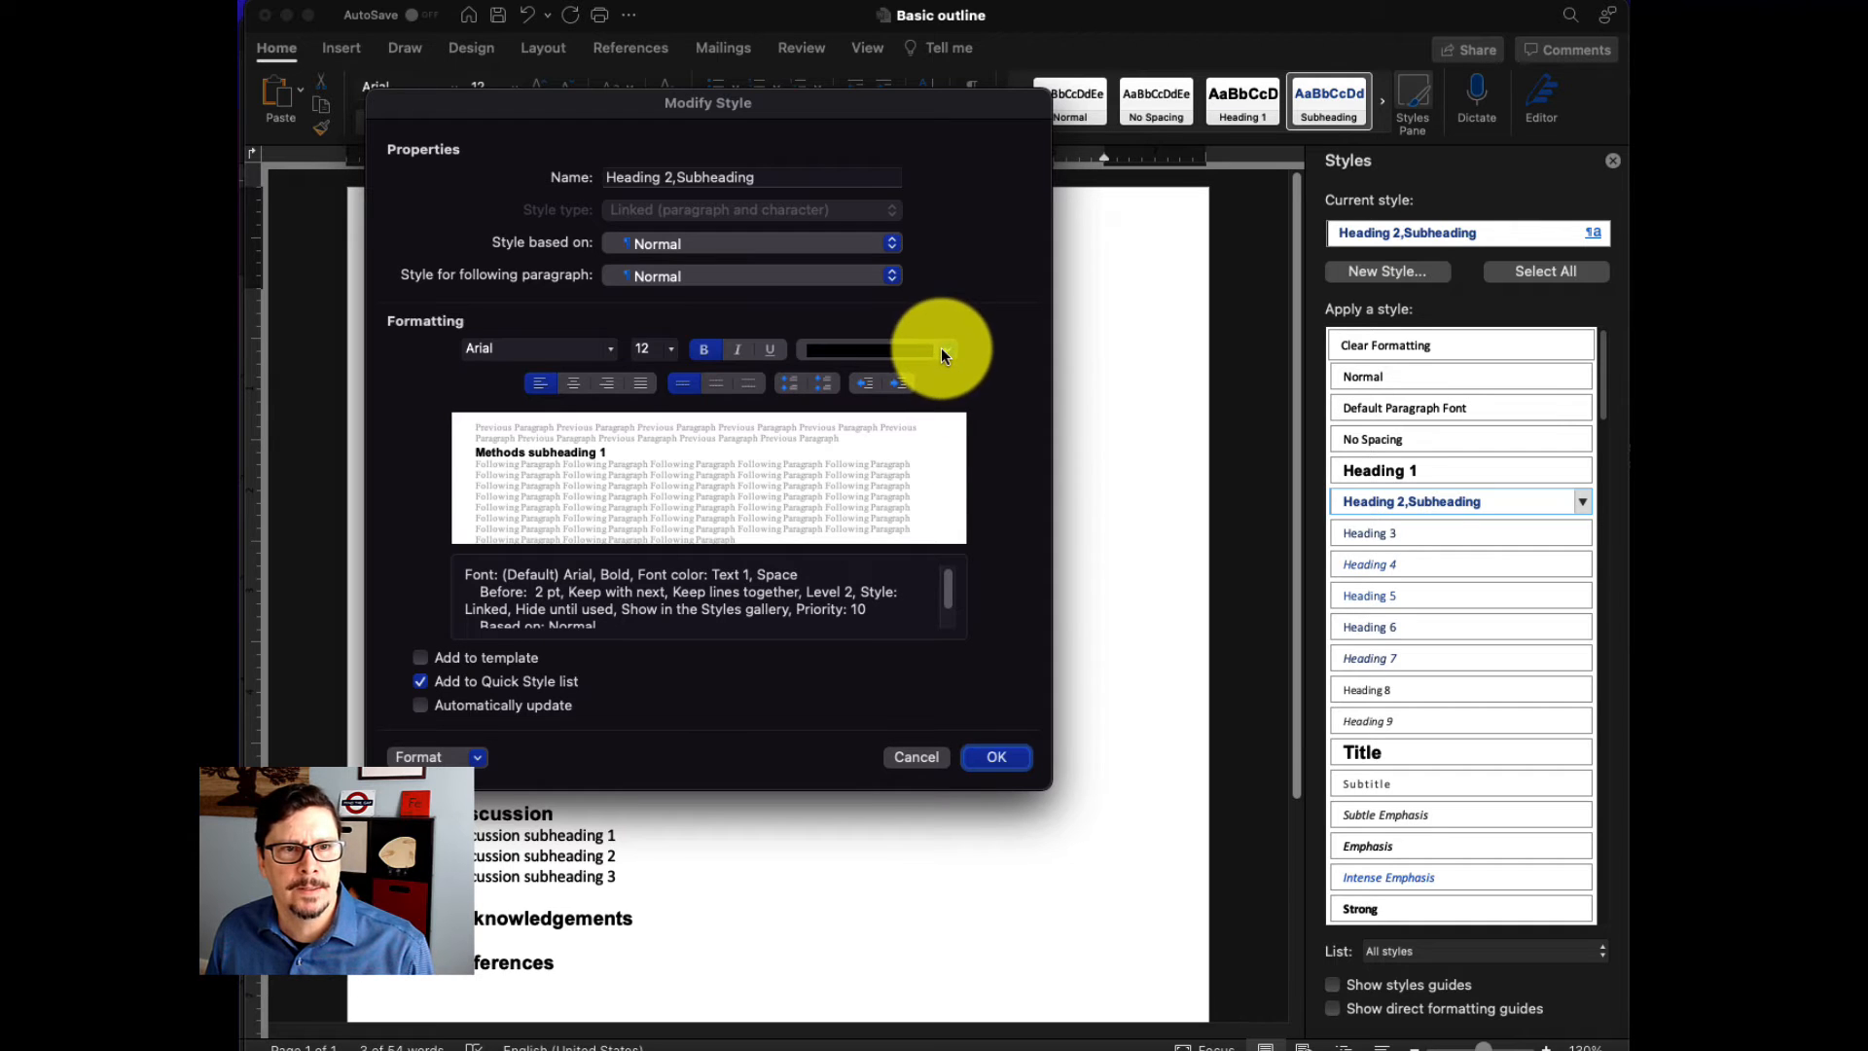
click(966, 765)
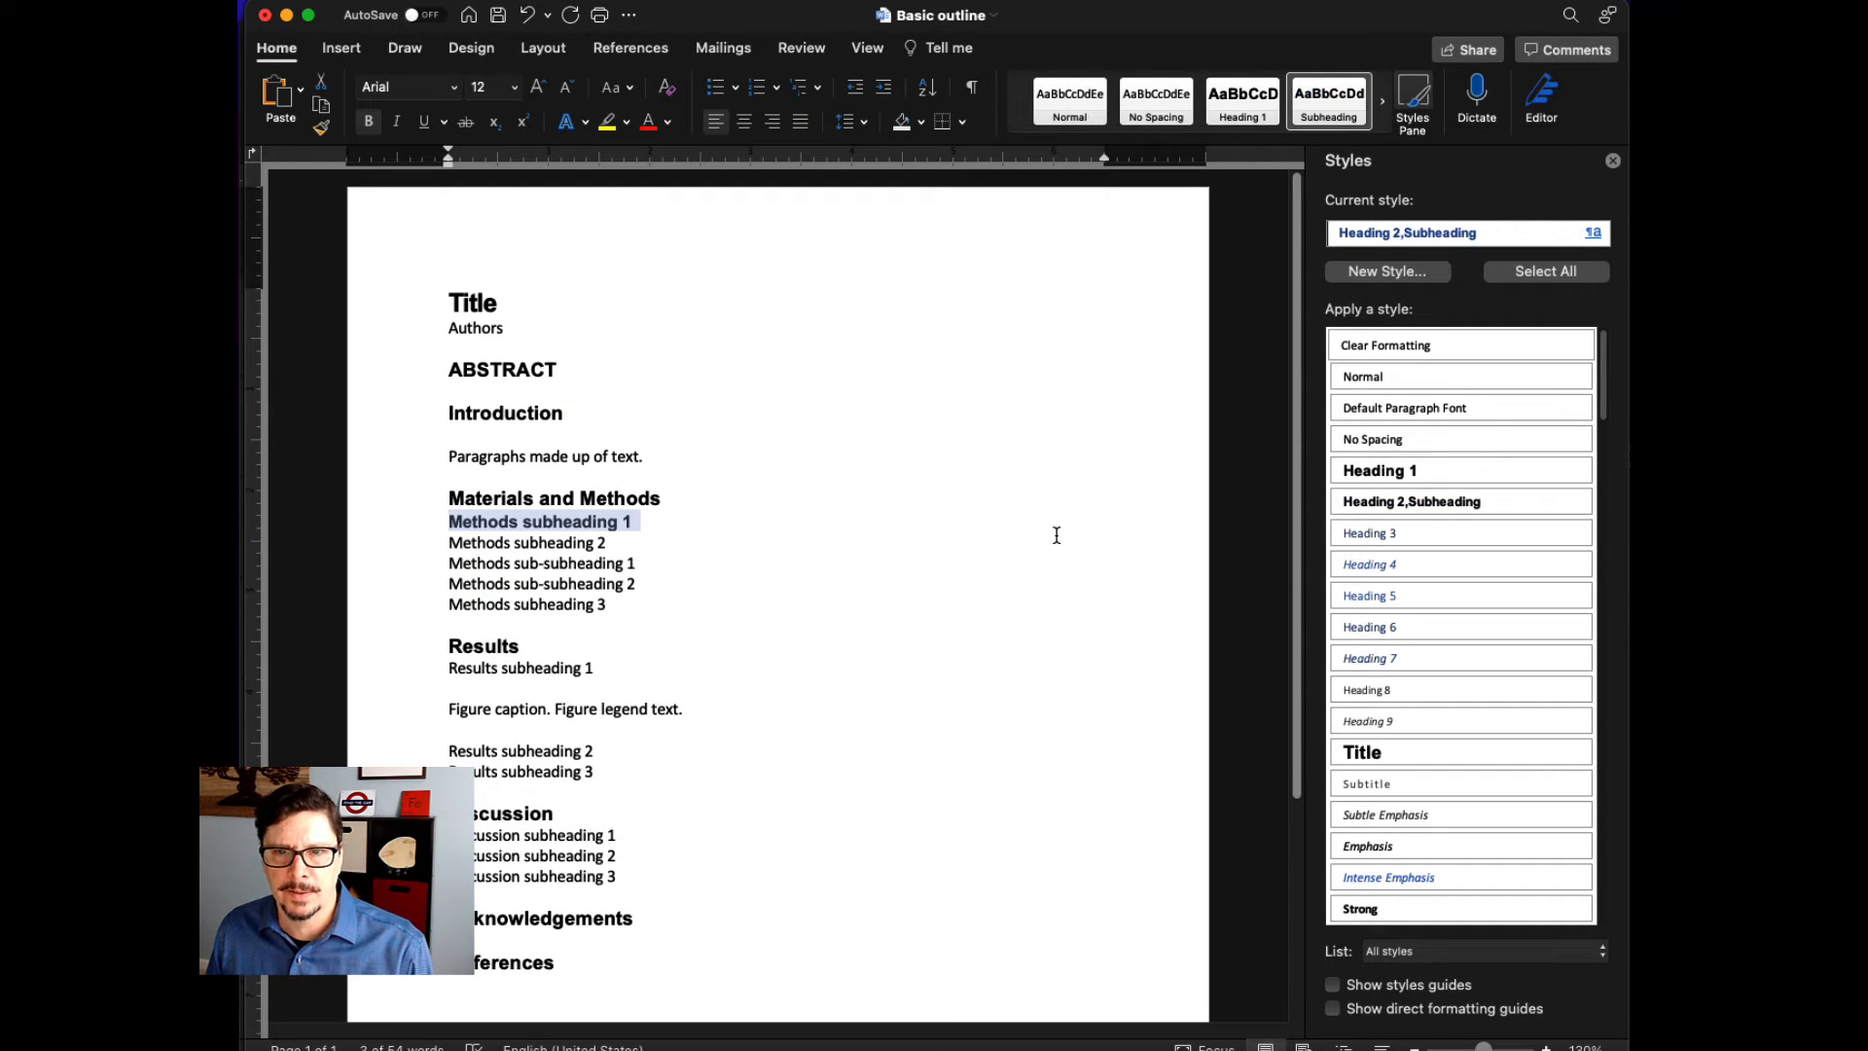
click(432, 548)
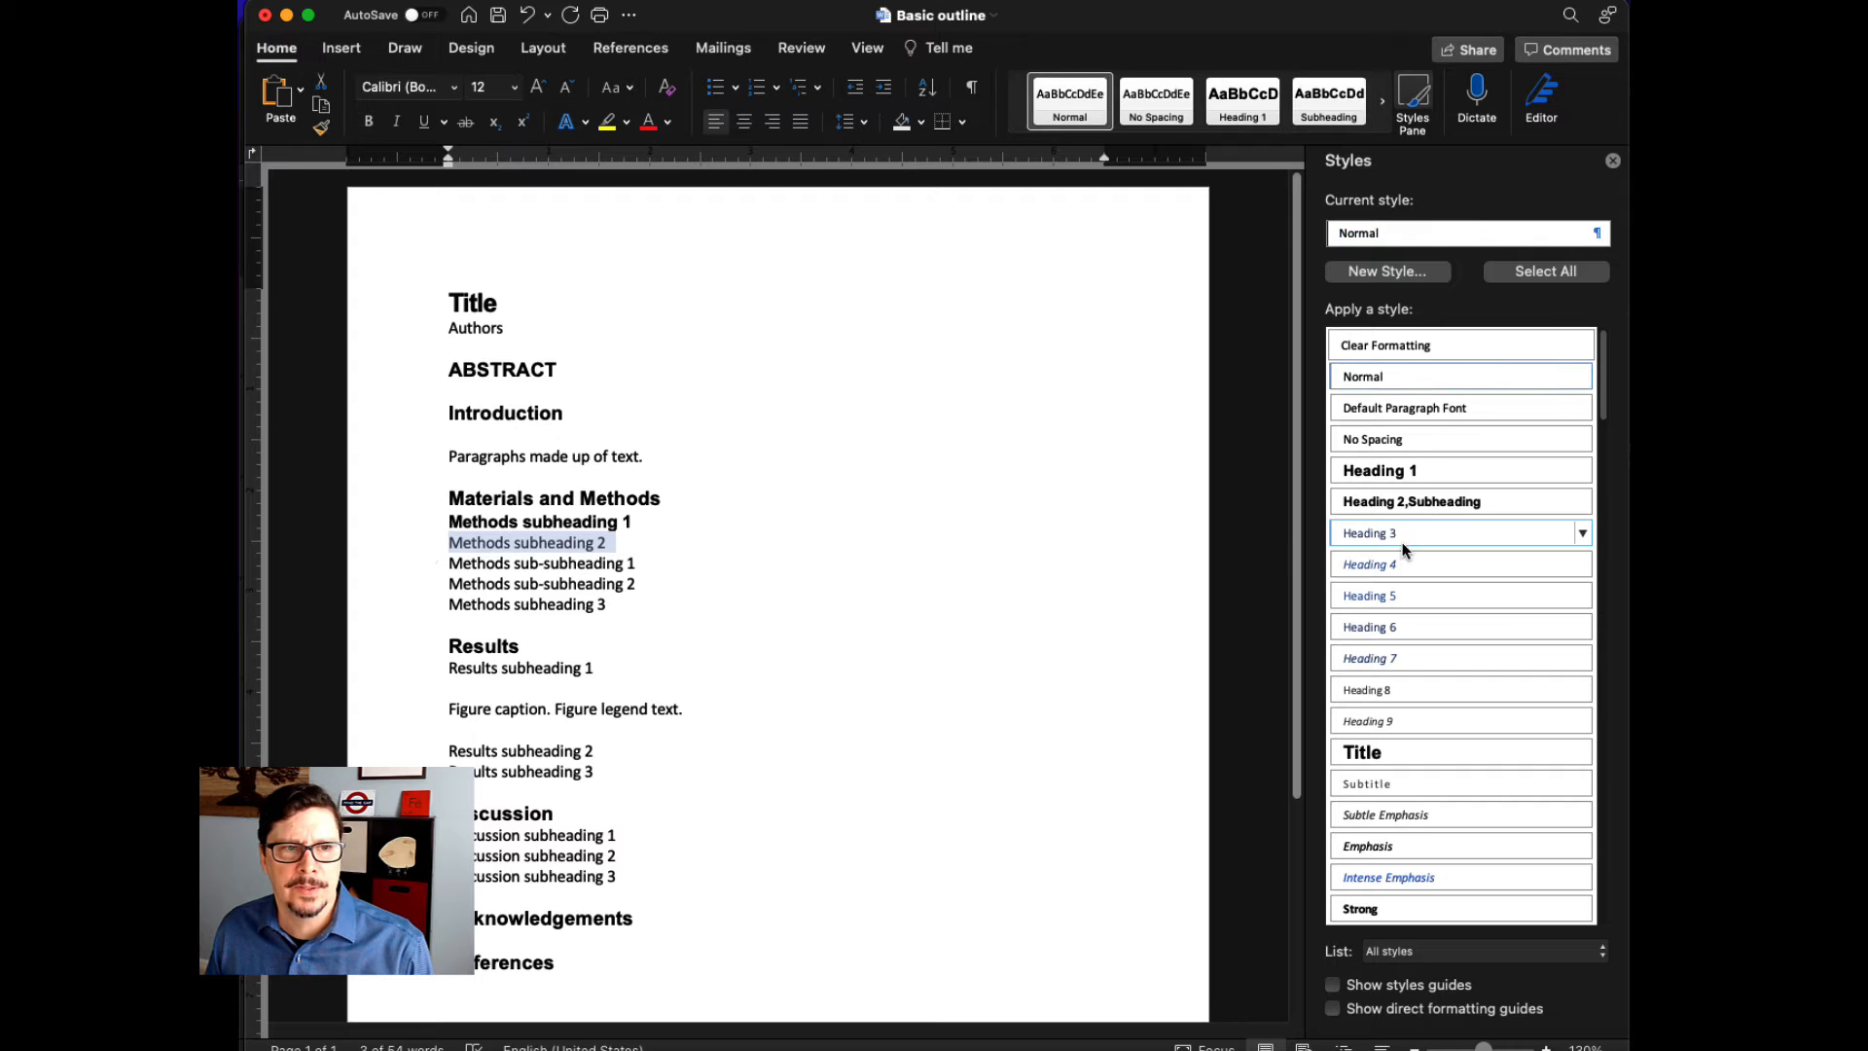
click(1408, 501)
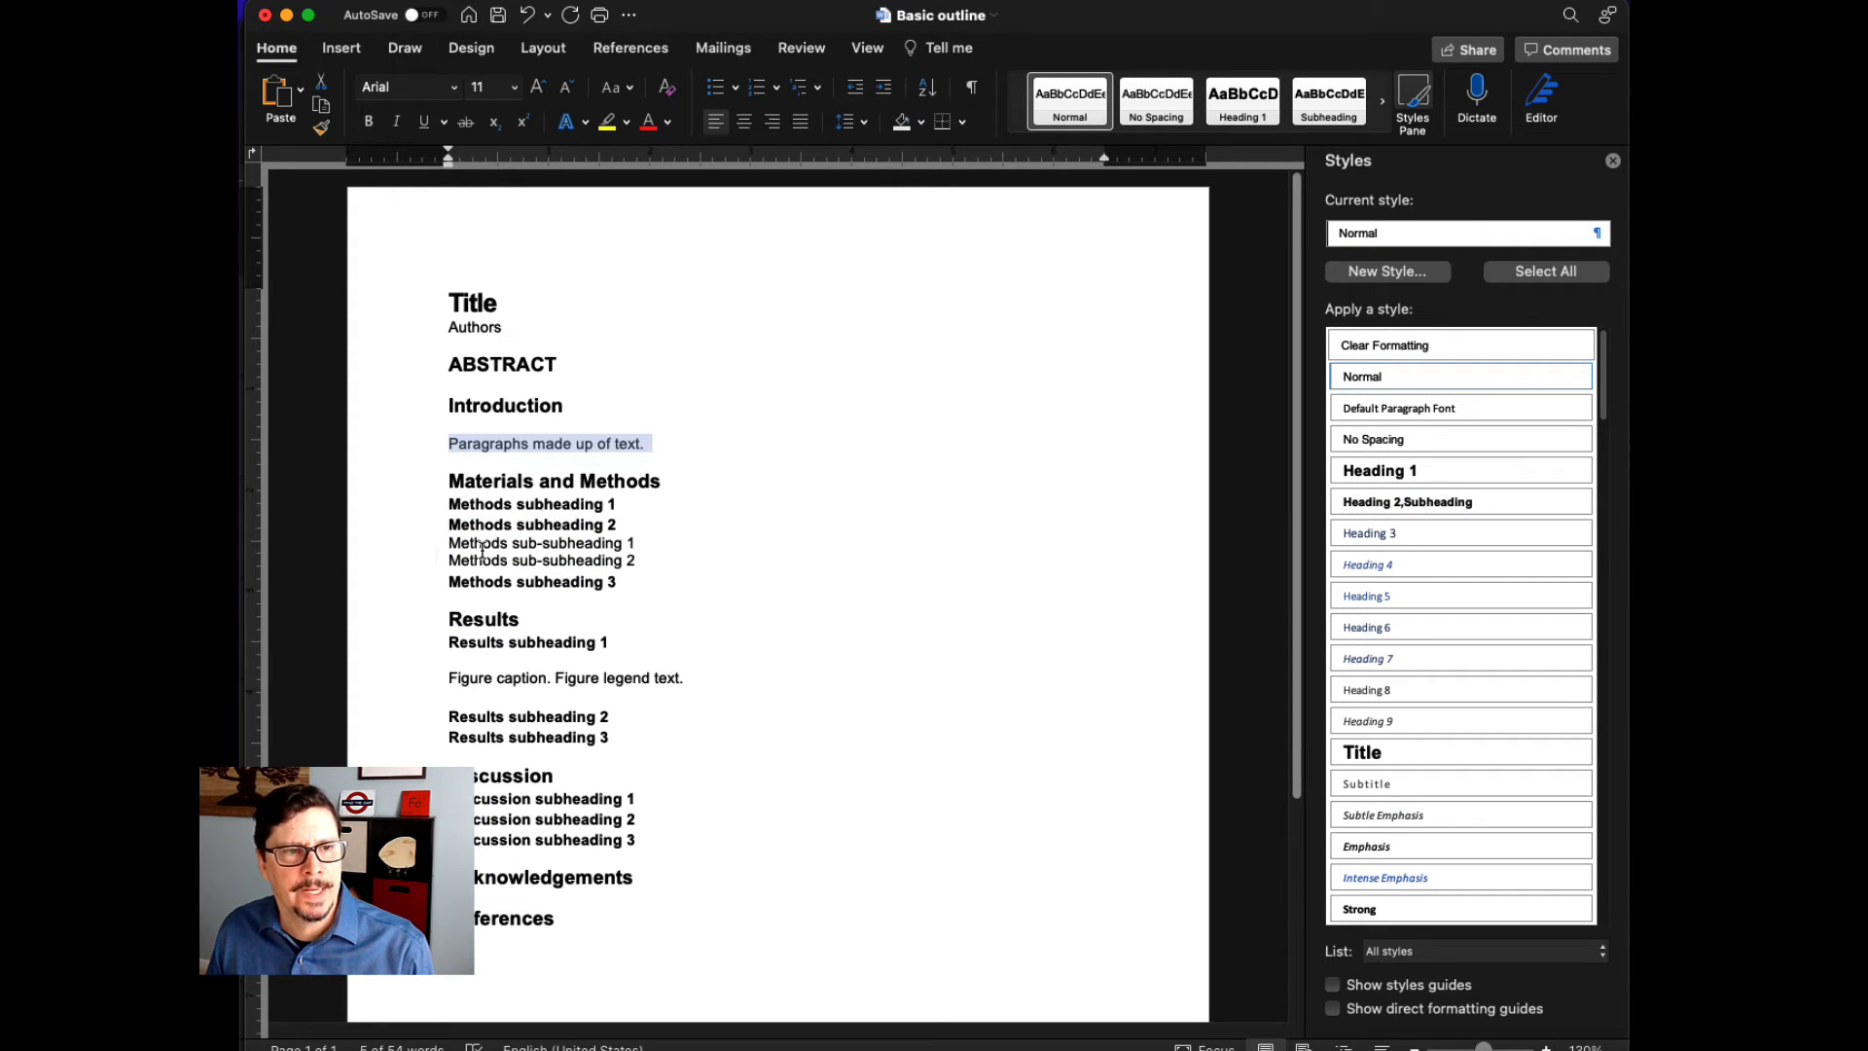
- Modify the Heading 3 style to use Arial, 11 pt, bold, with black font color
click(1578, 533)
click(1504, 587)
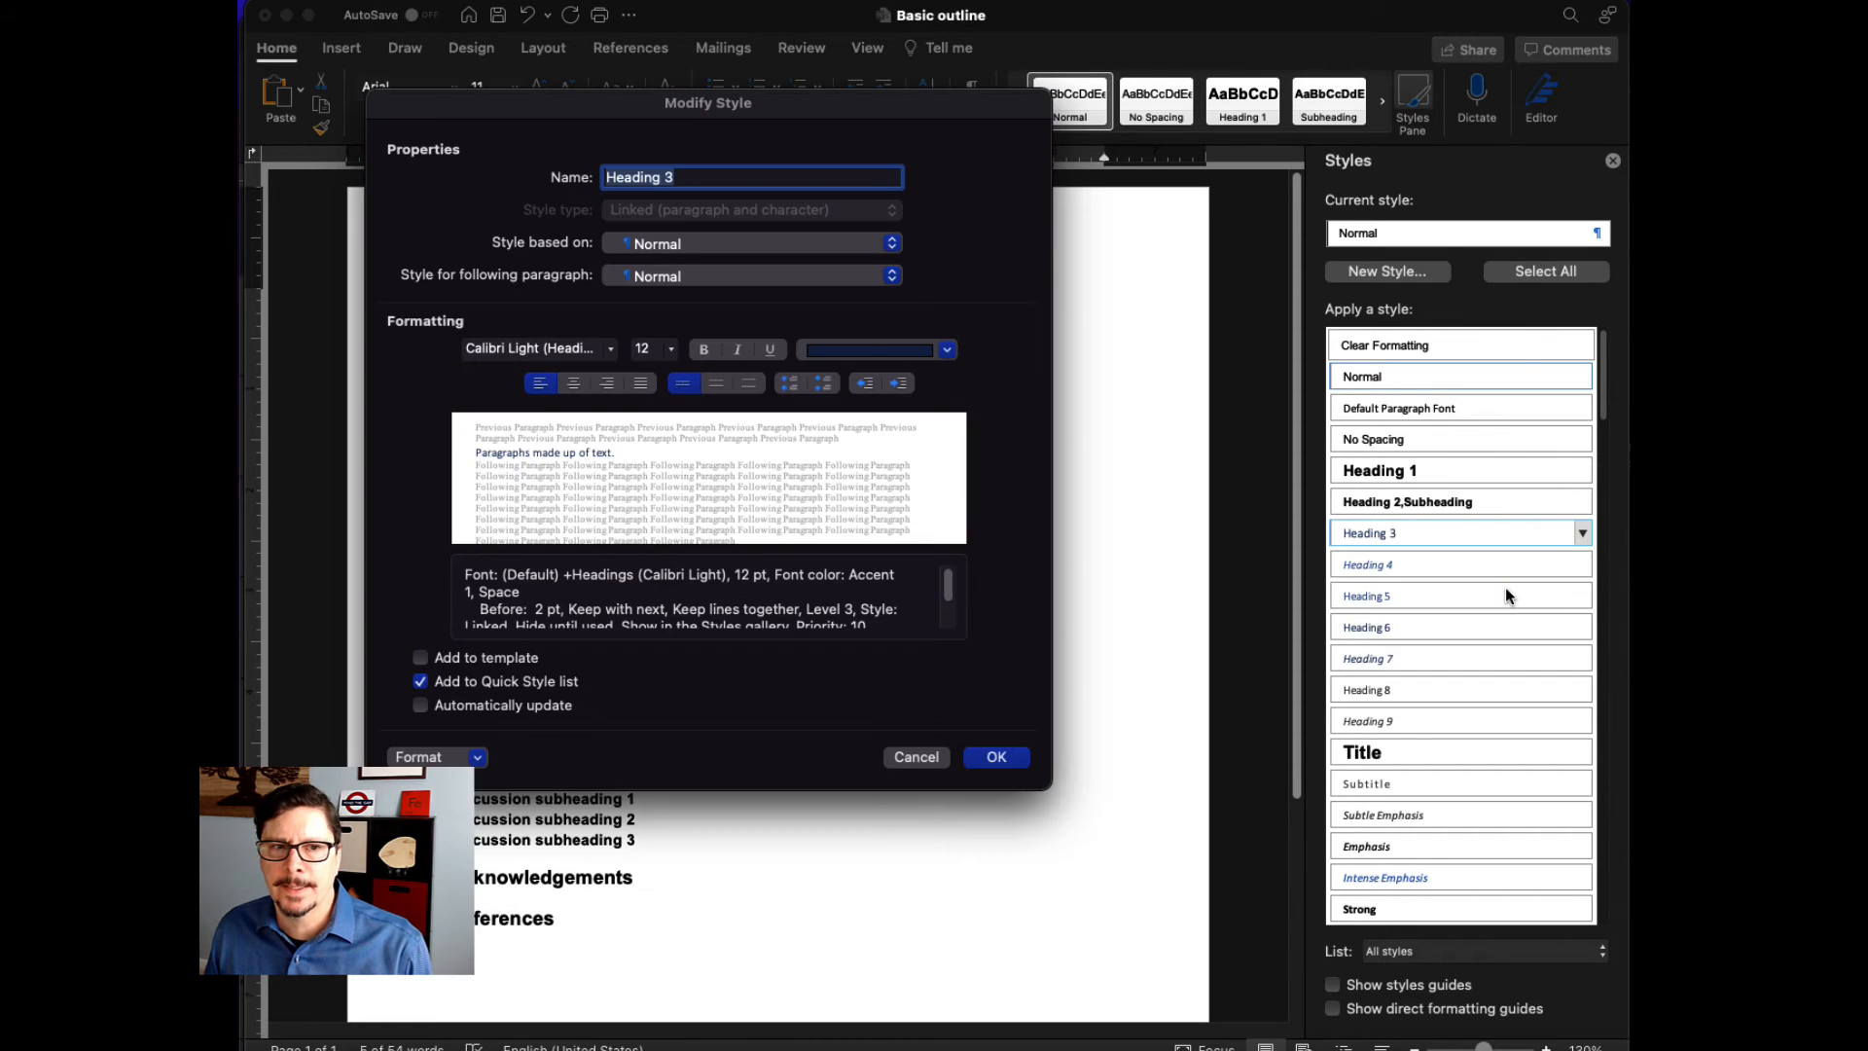
click(610, 348)
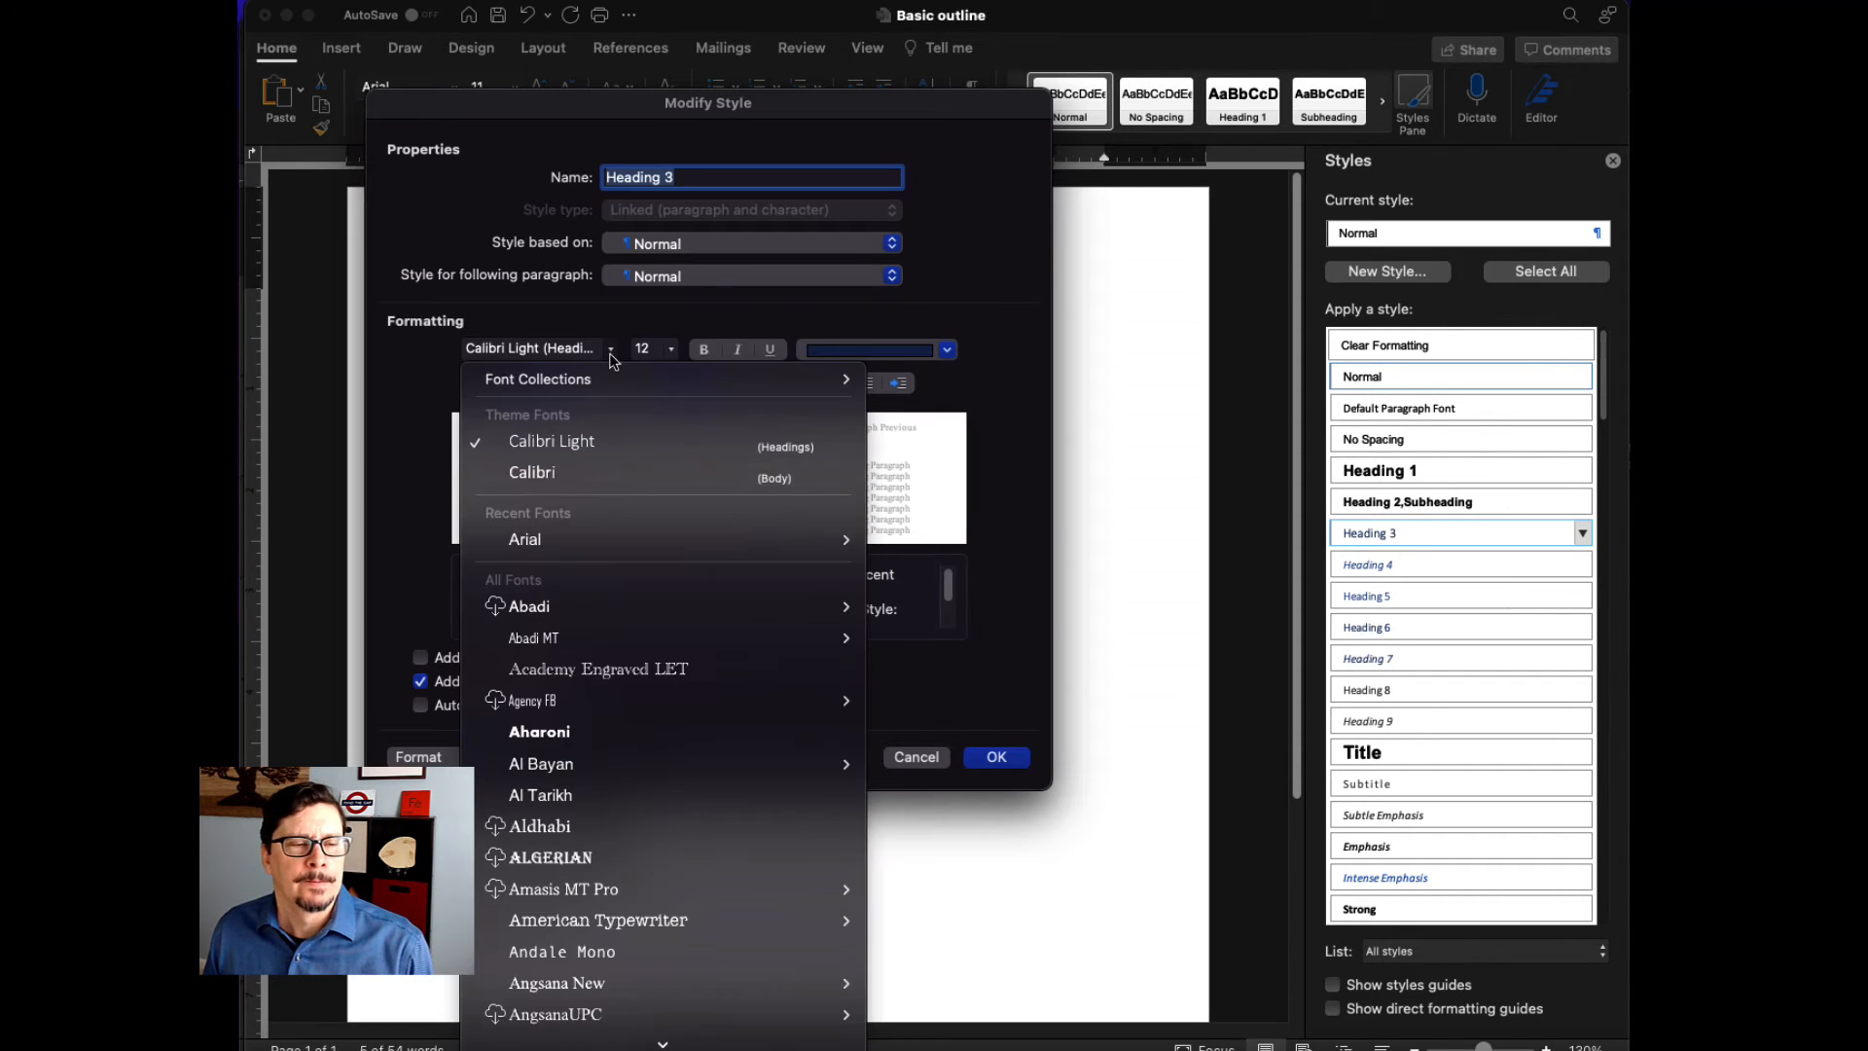
click(562, 539)
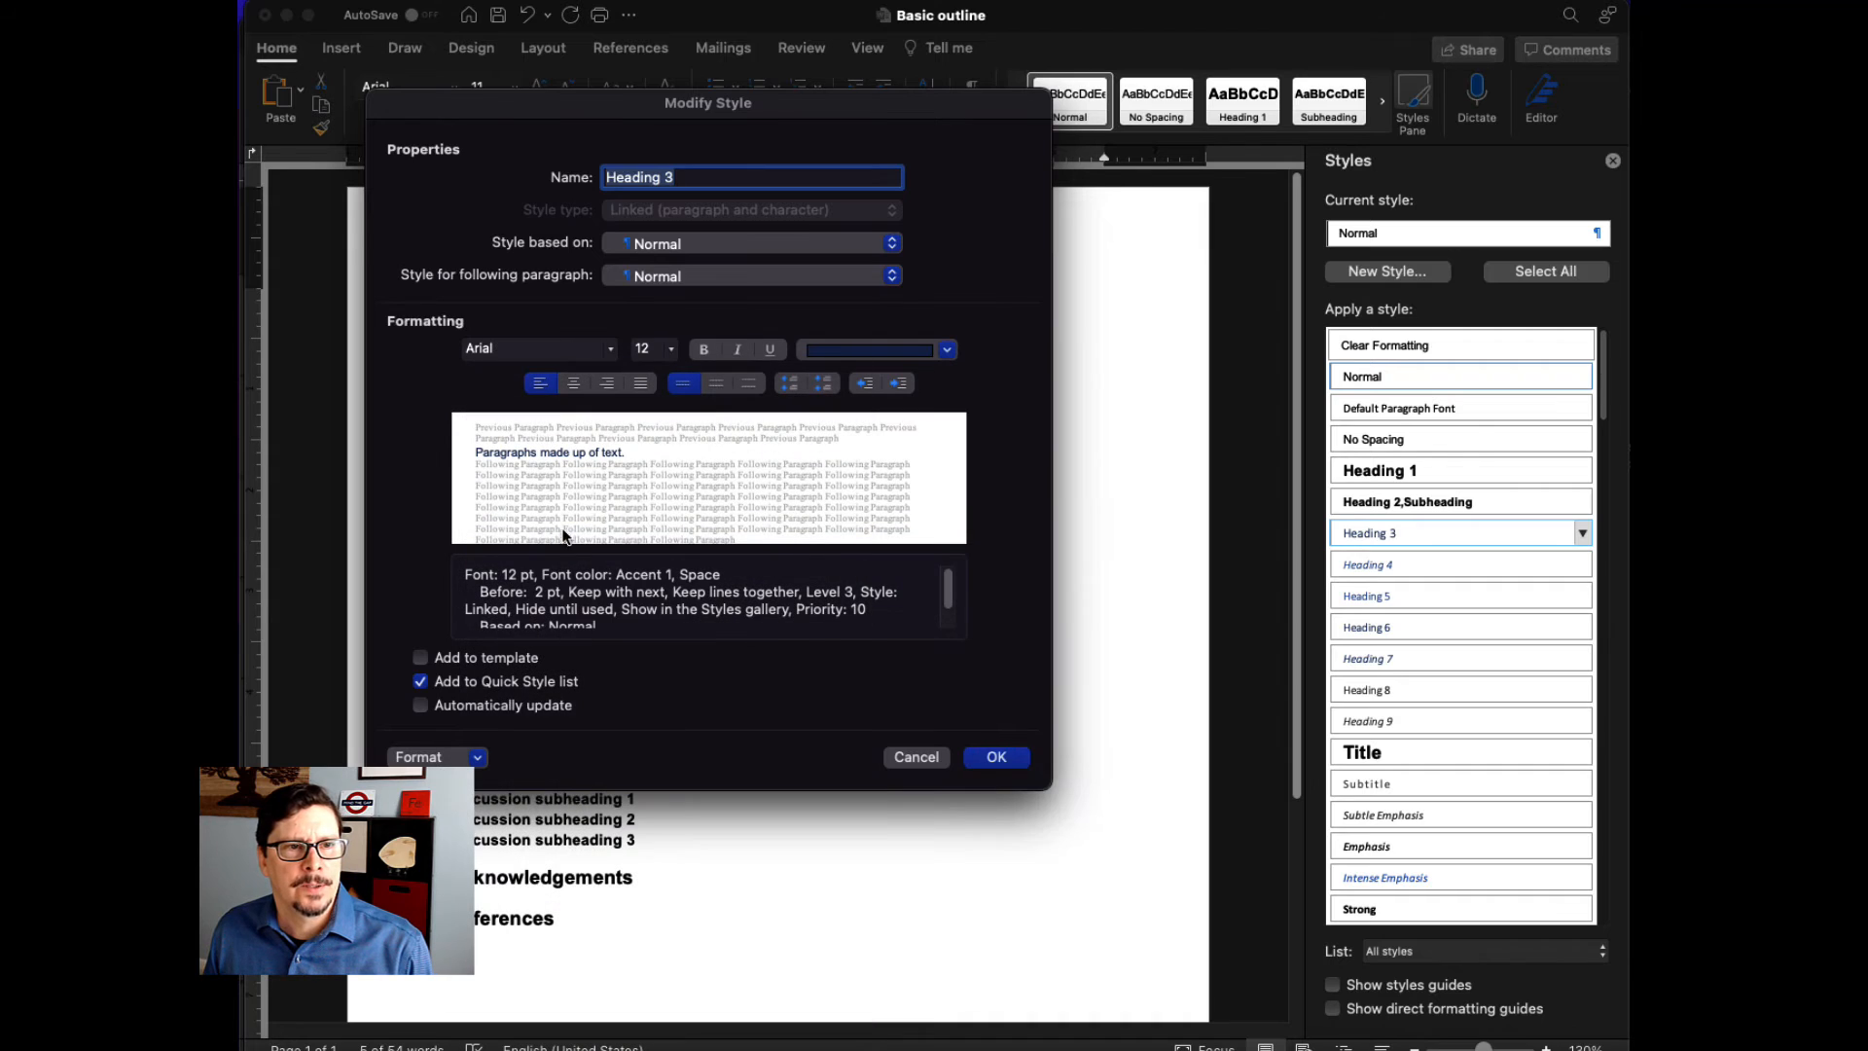
click(671, 351)
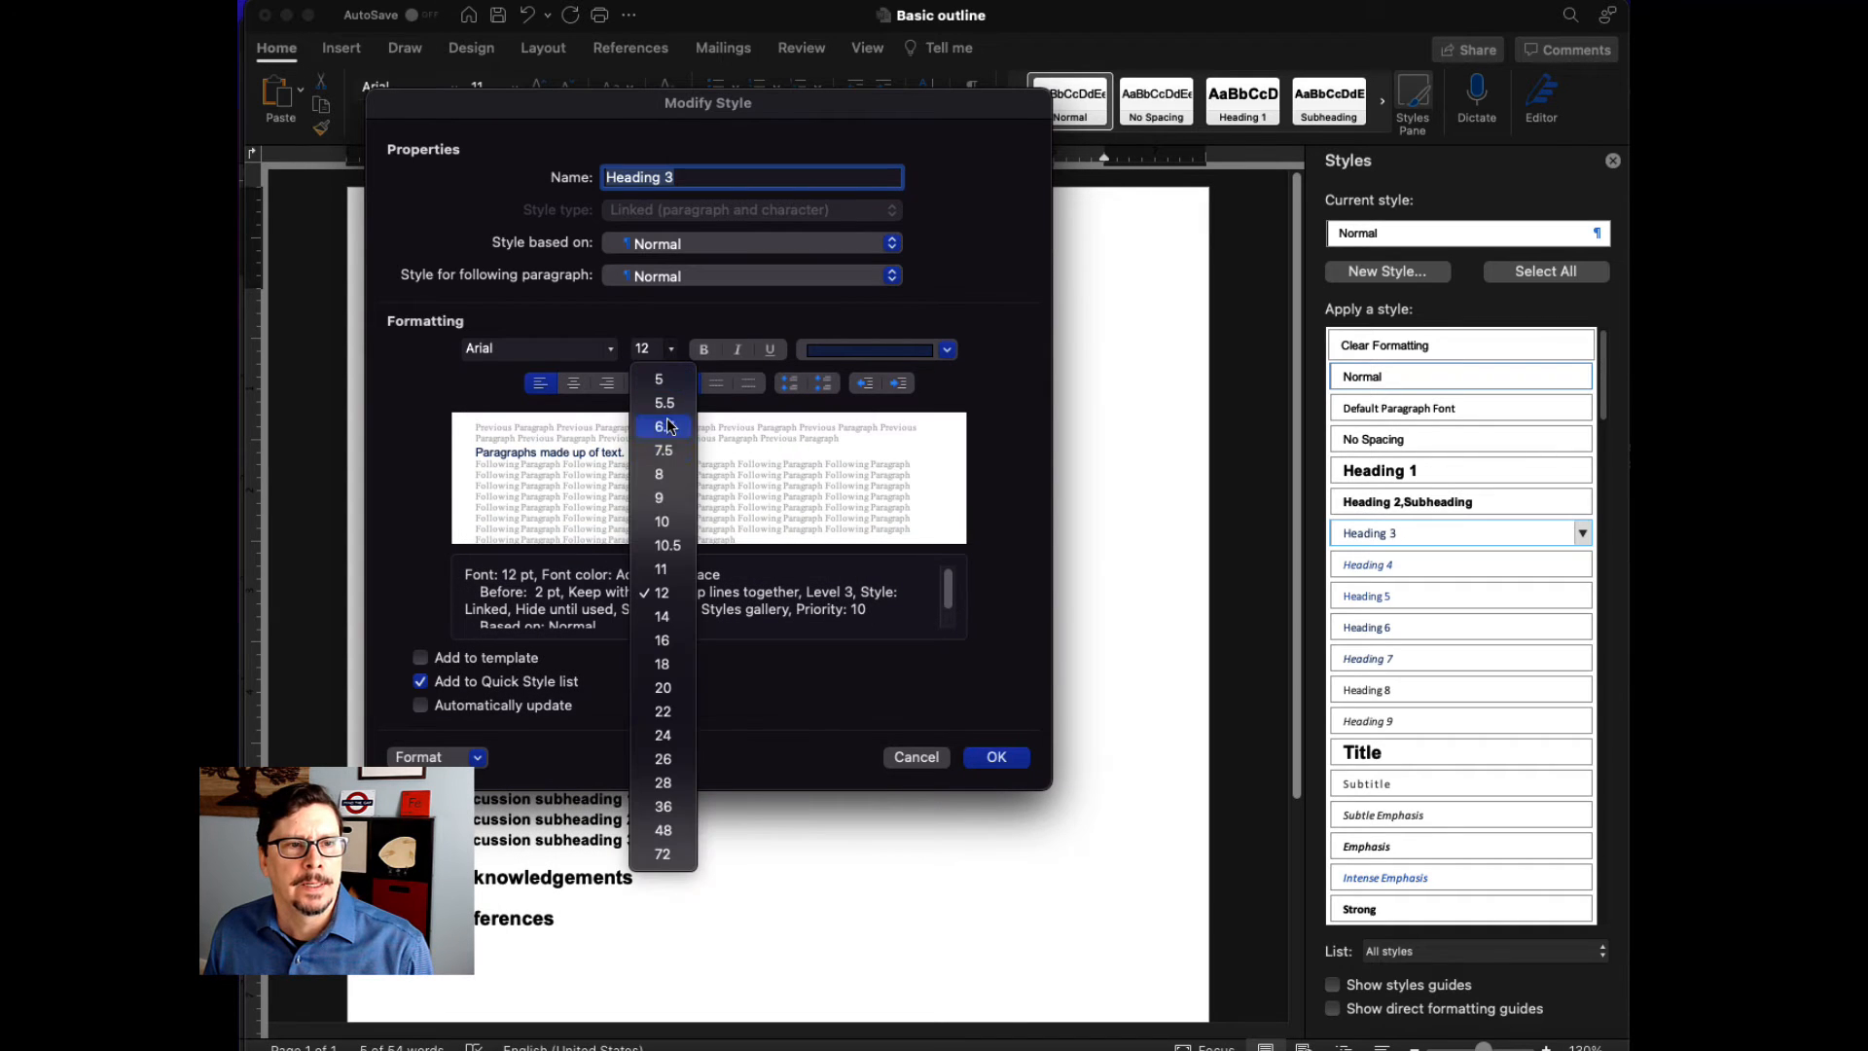
click(680, 570)
click(704, 348)
click(946, 351)
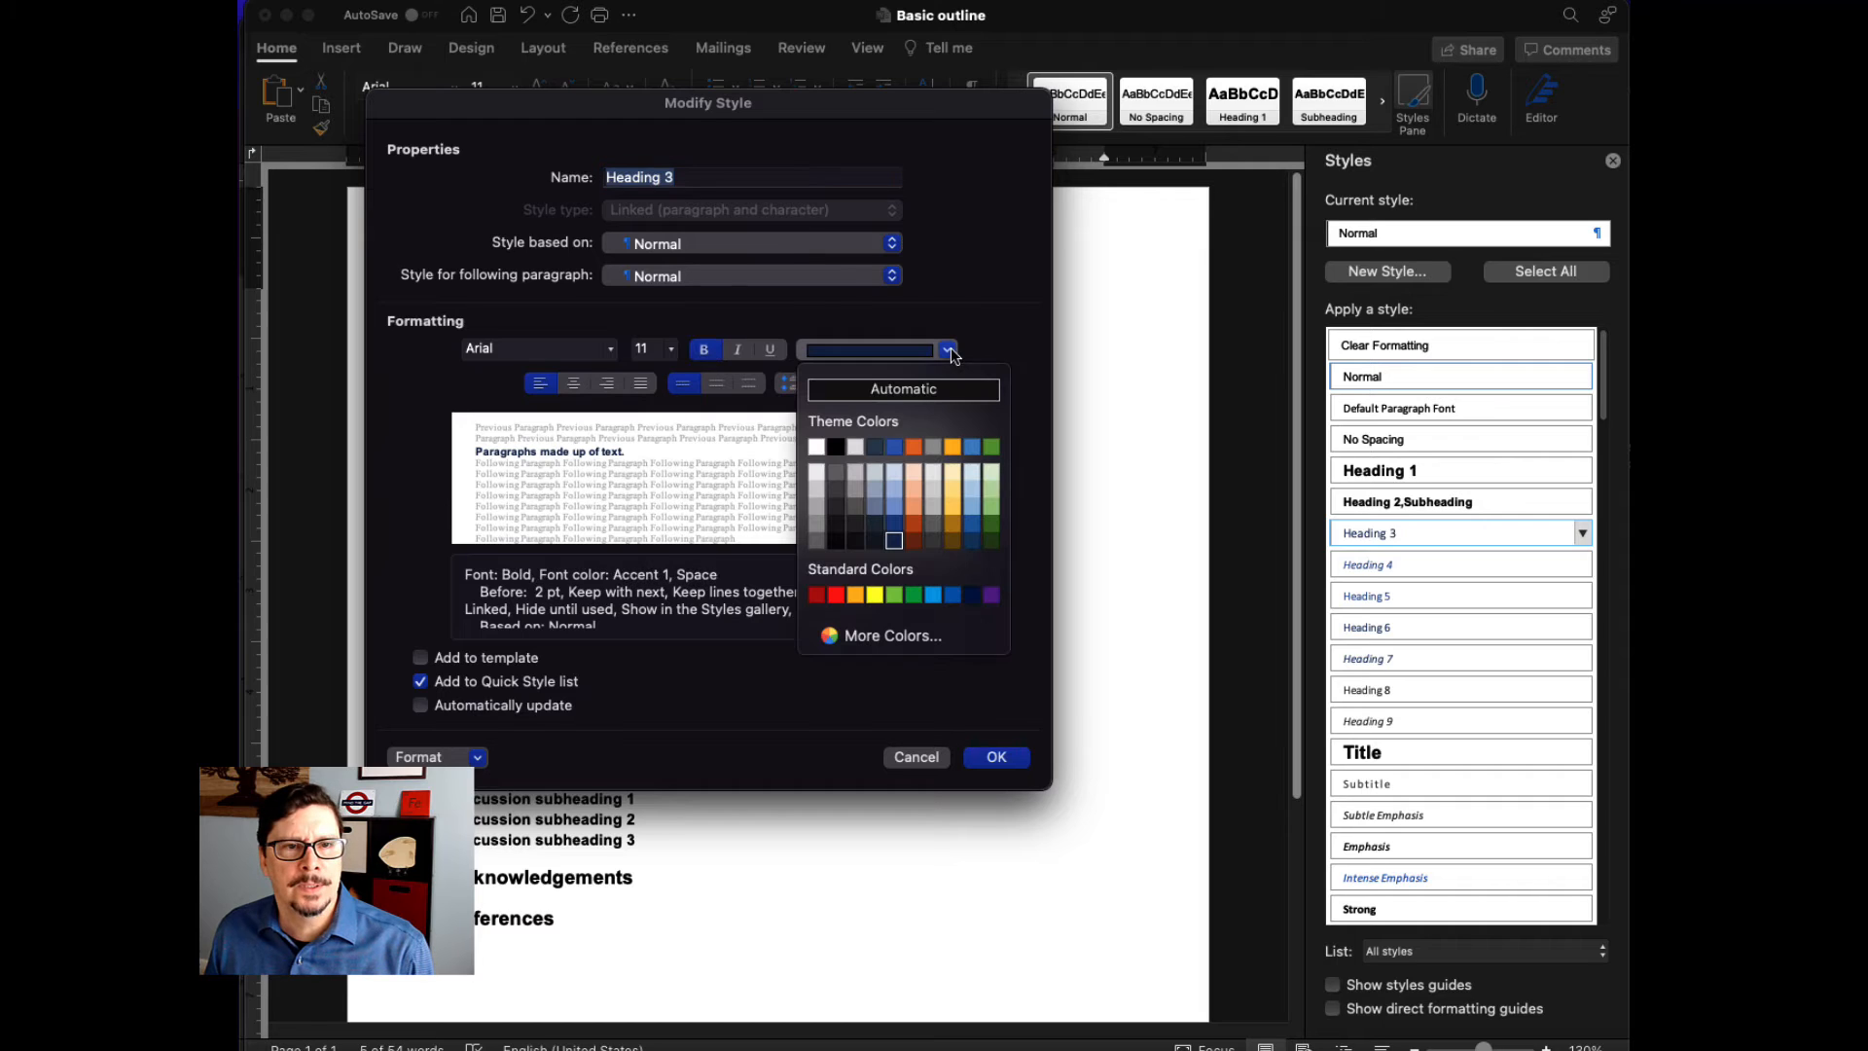
click(837, 444)
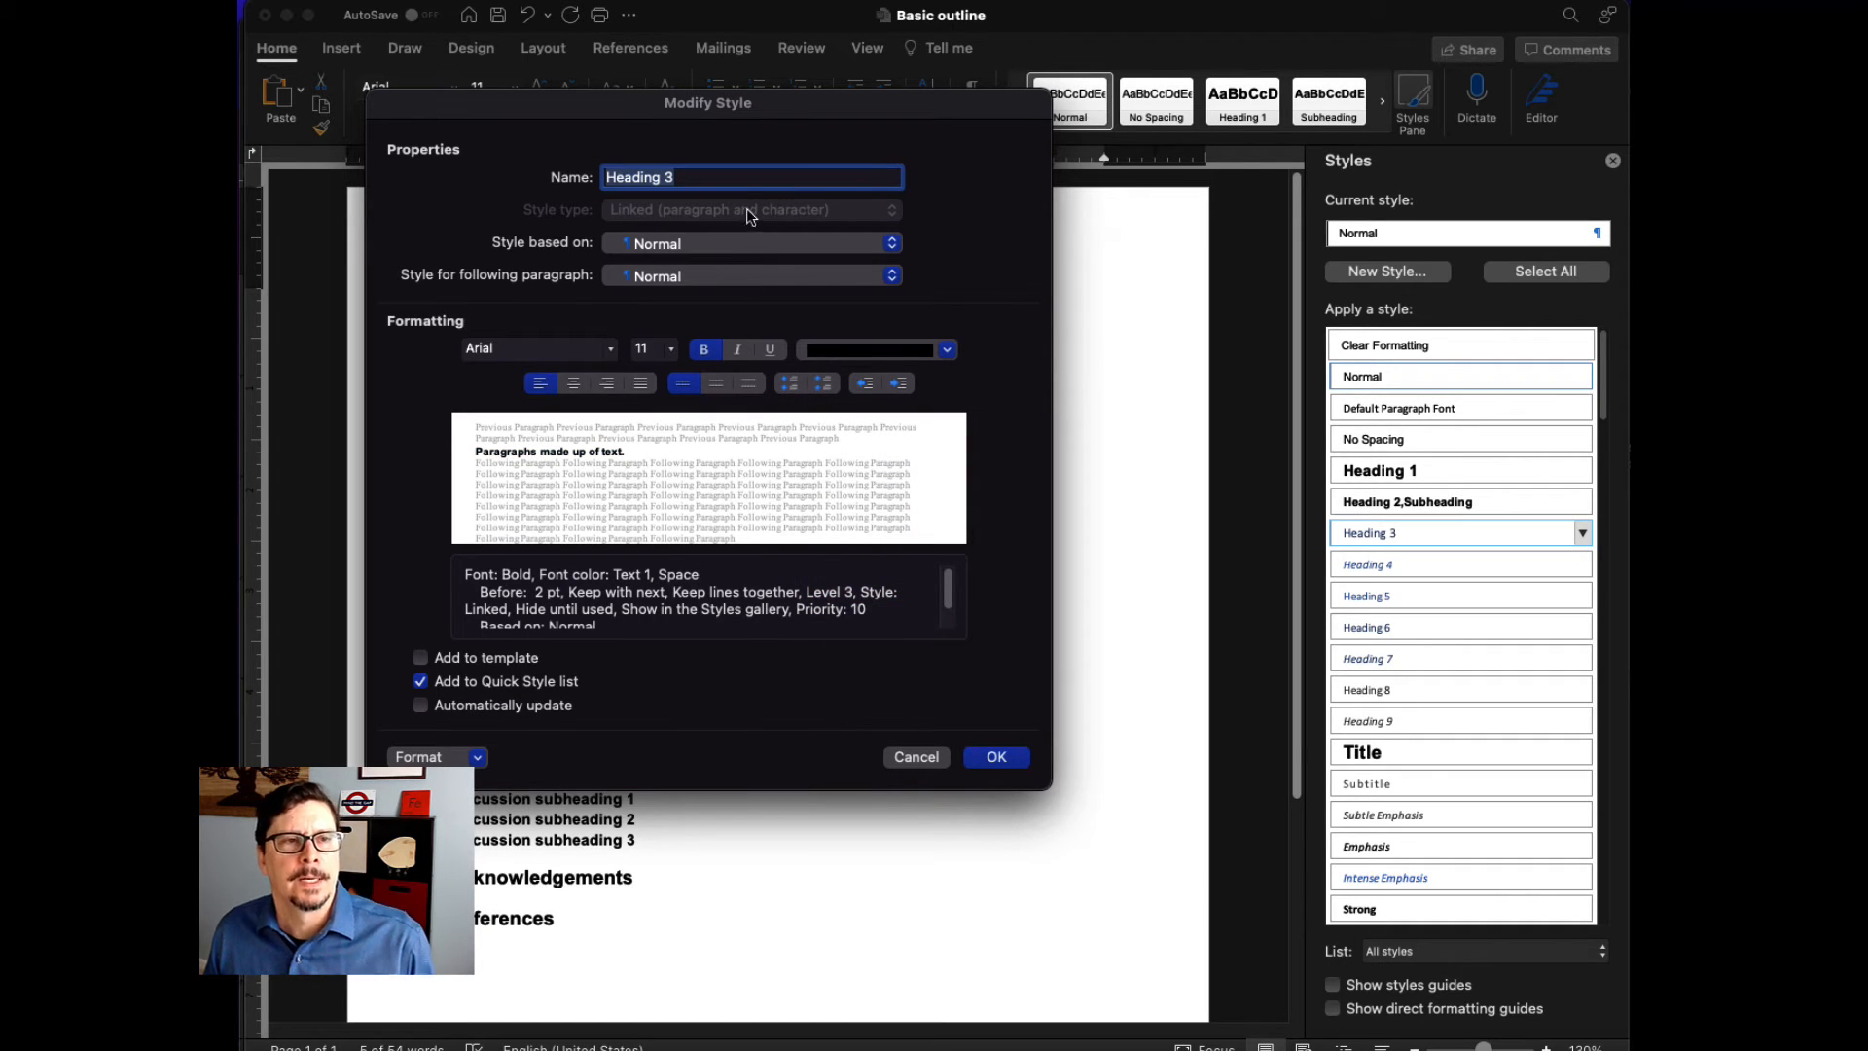
- Rename the Heading 3 style as Subsubheading and apply it to the Methods sub-subheading 1 and 2 lines
text(S)
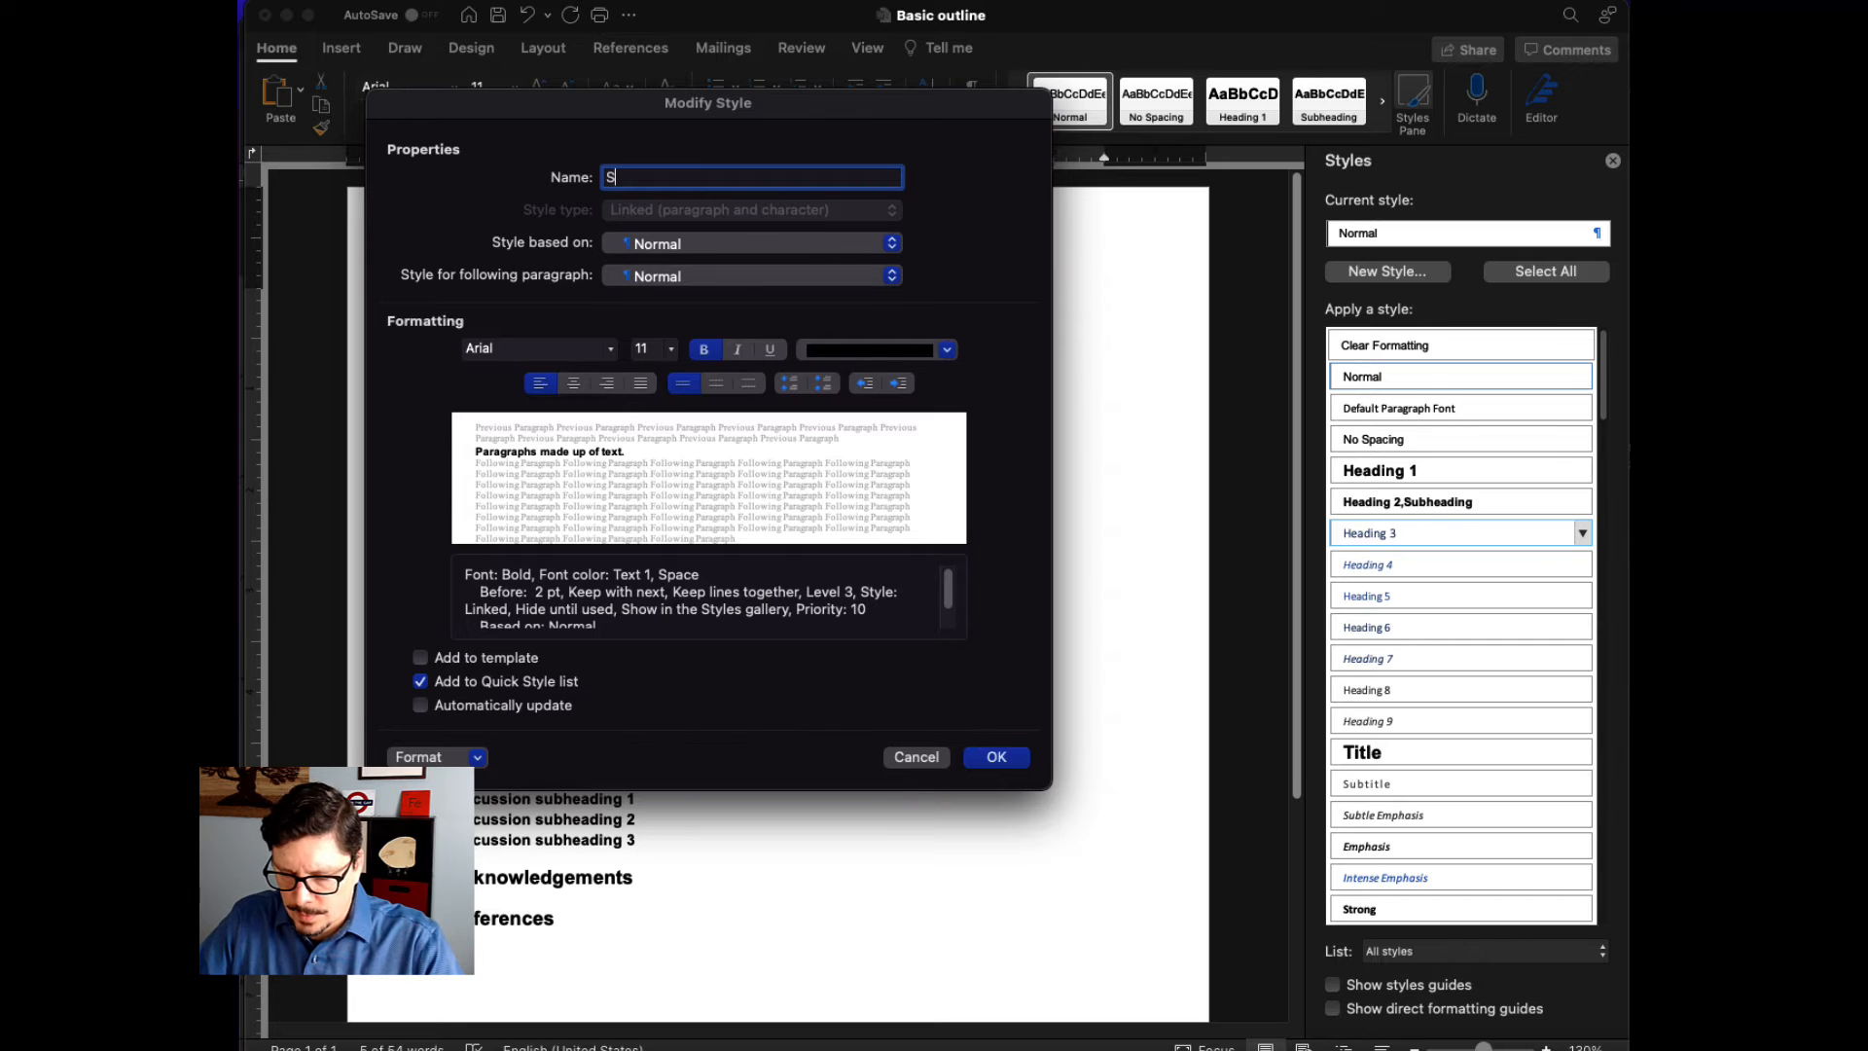
text(ubsubhead)
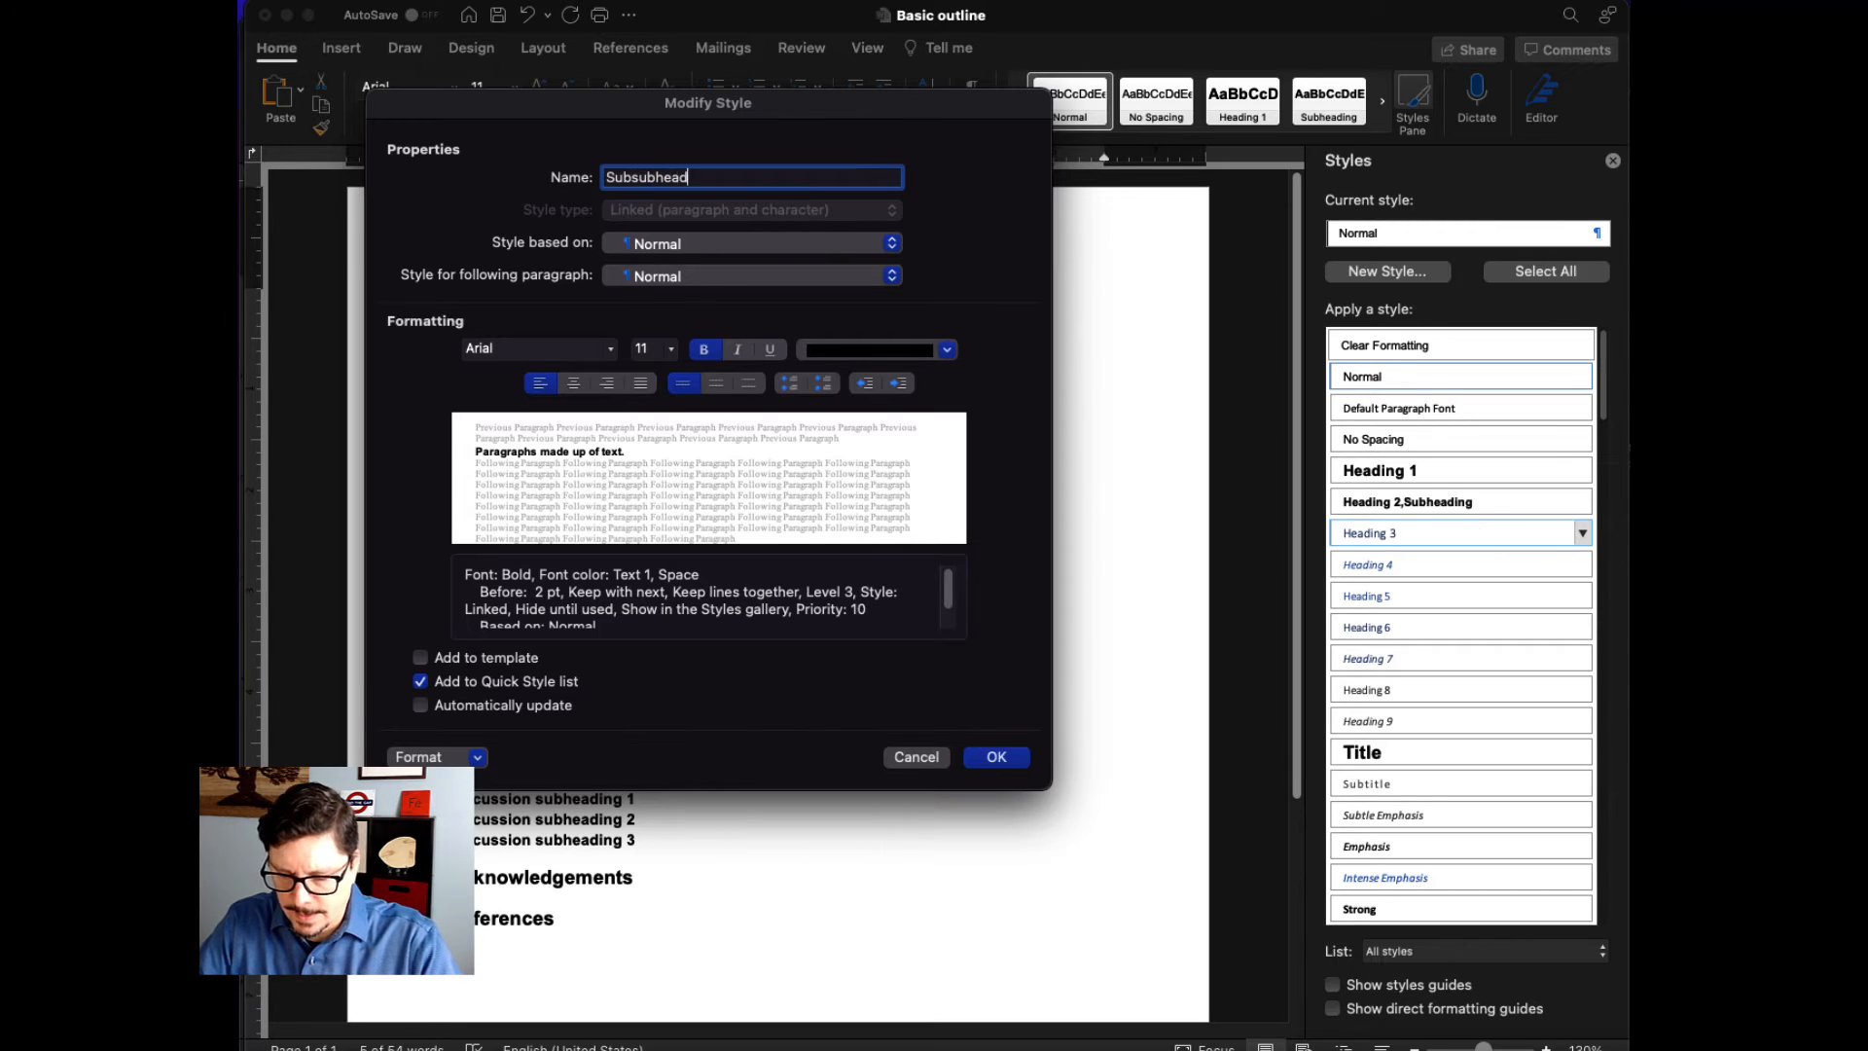
text(ing)
key(Return)
drag(434, 542, 434, 561)
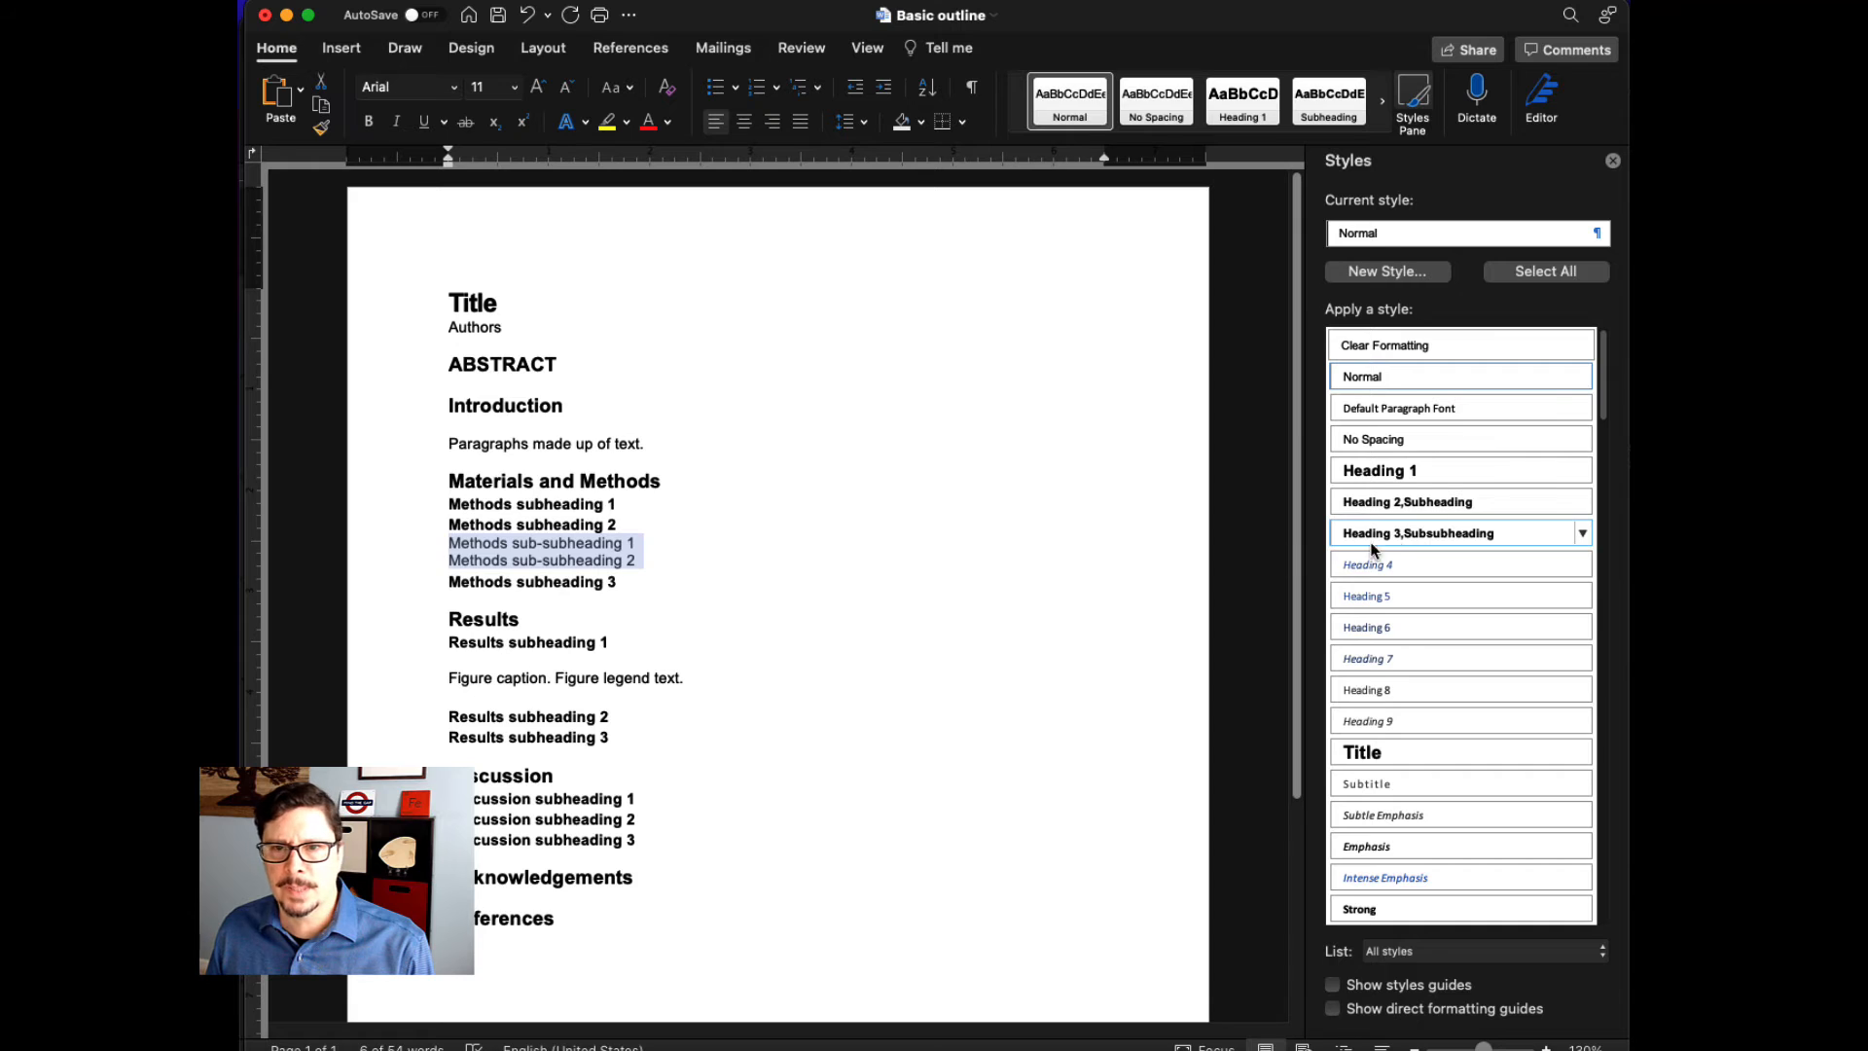
click(1416, 534)
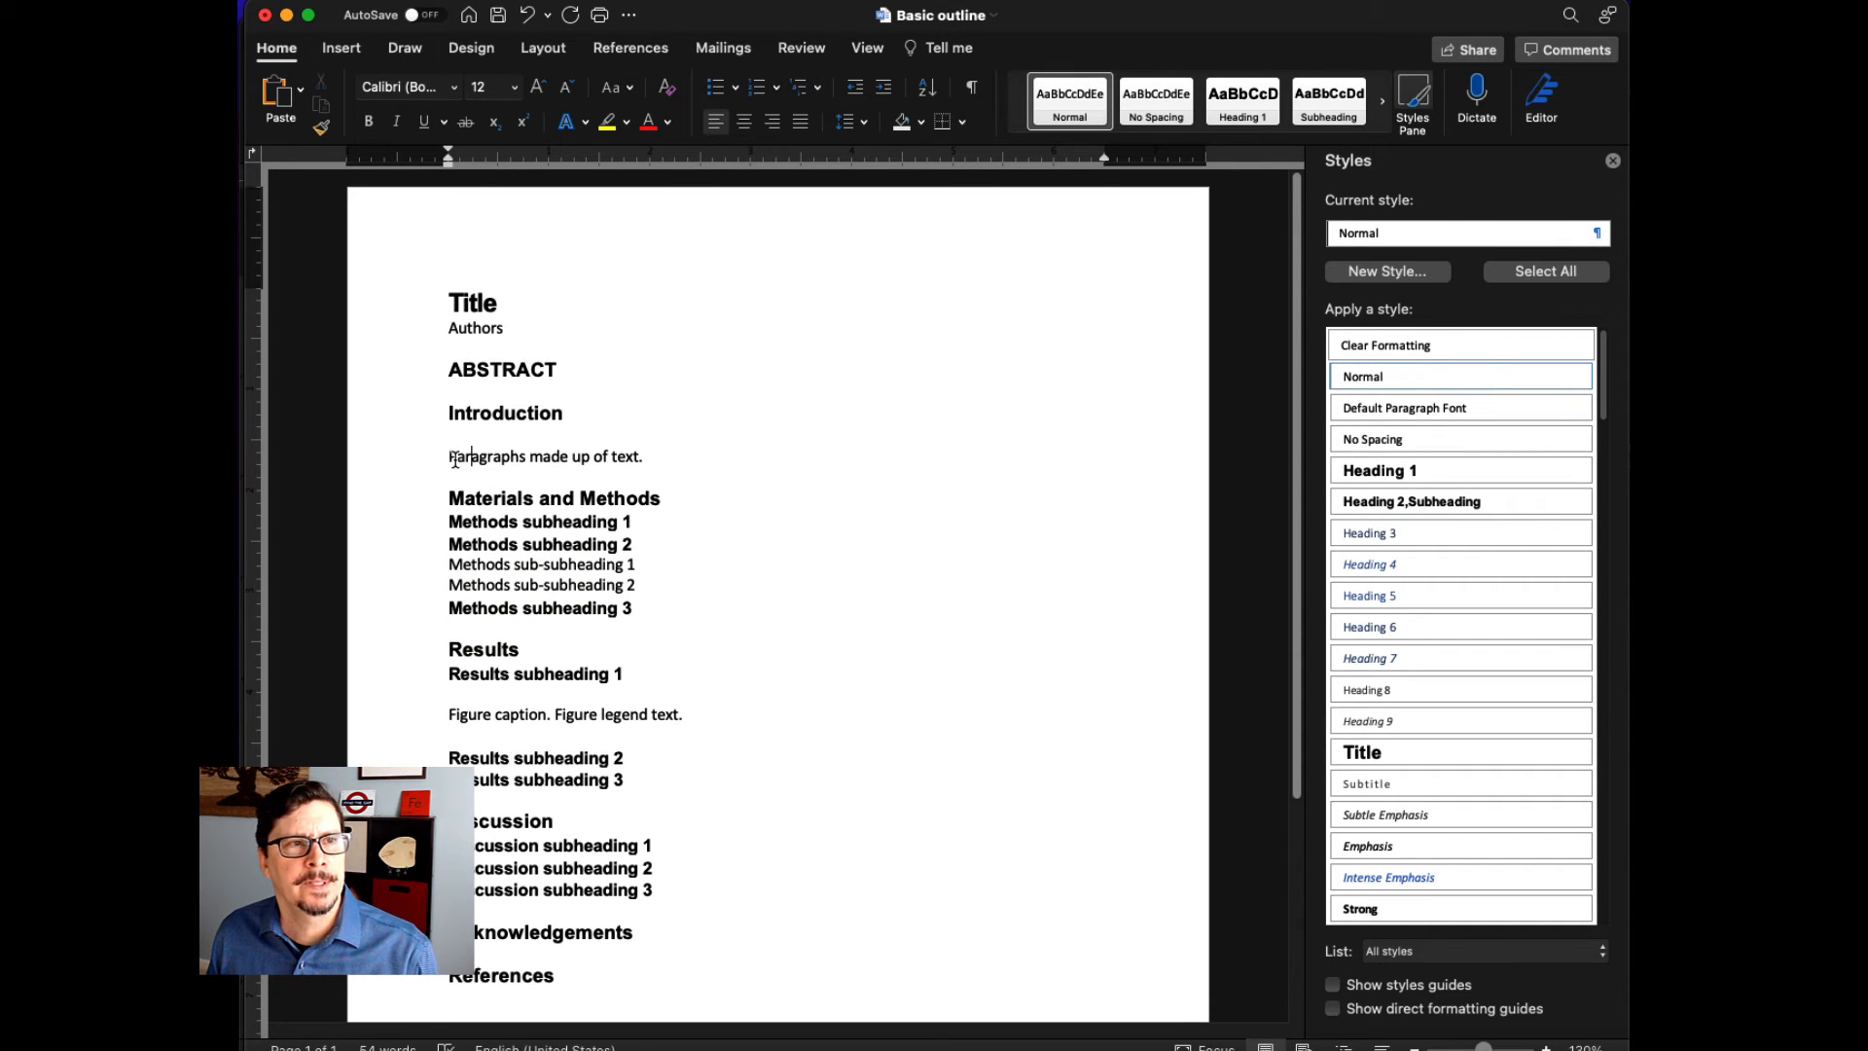
- Format the paragraph text under Introduction as Arial, 11 pt, and update the Normal style to match it
click(431, 469)
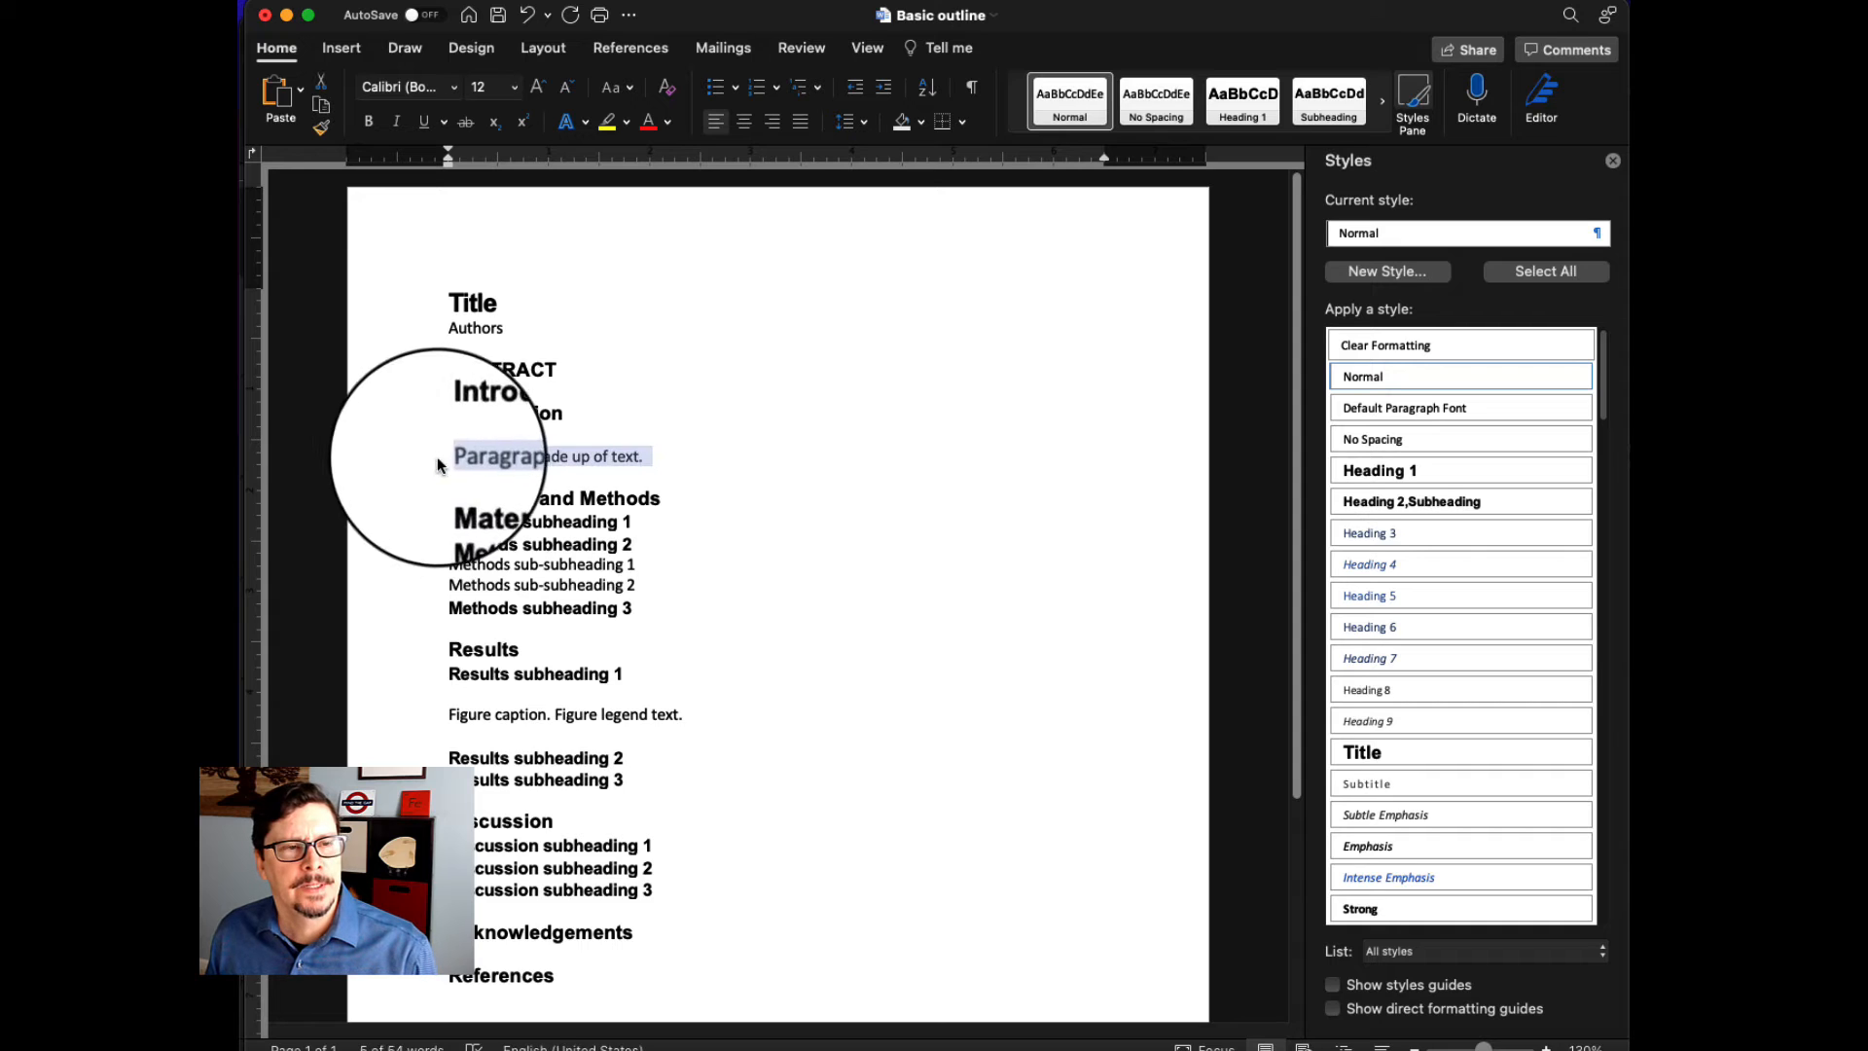
click(456, 88)
click(447, 270)
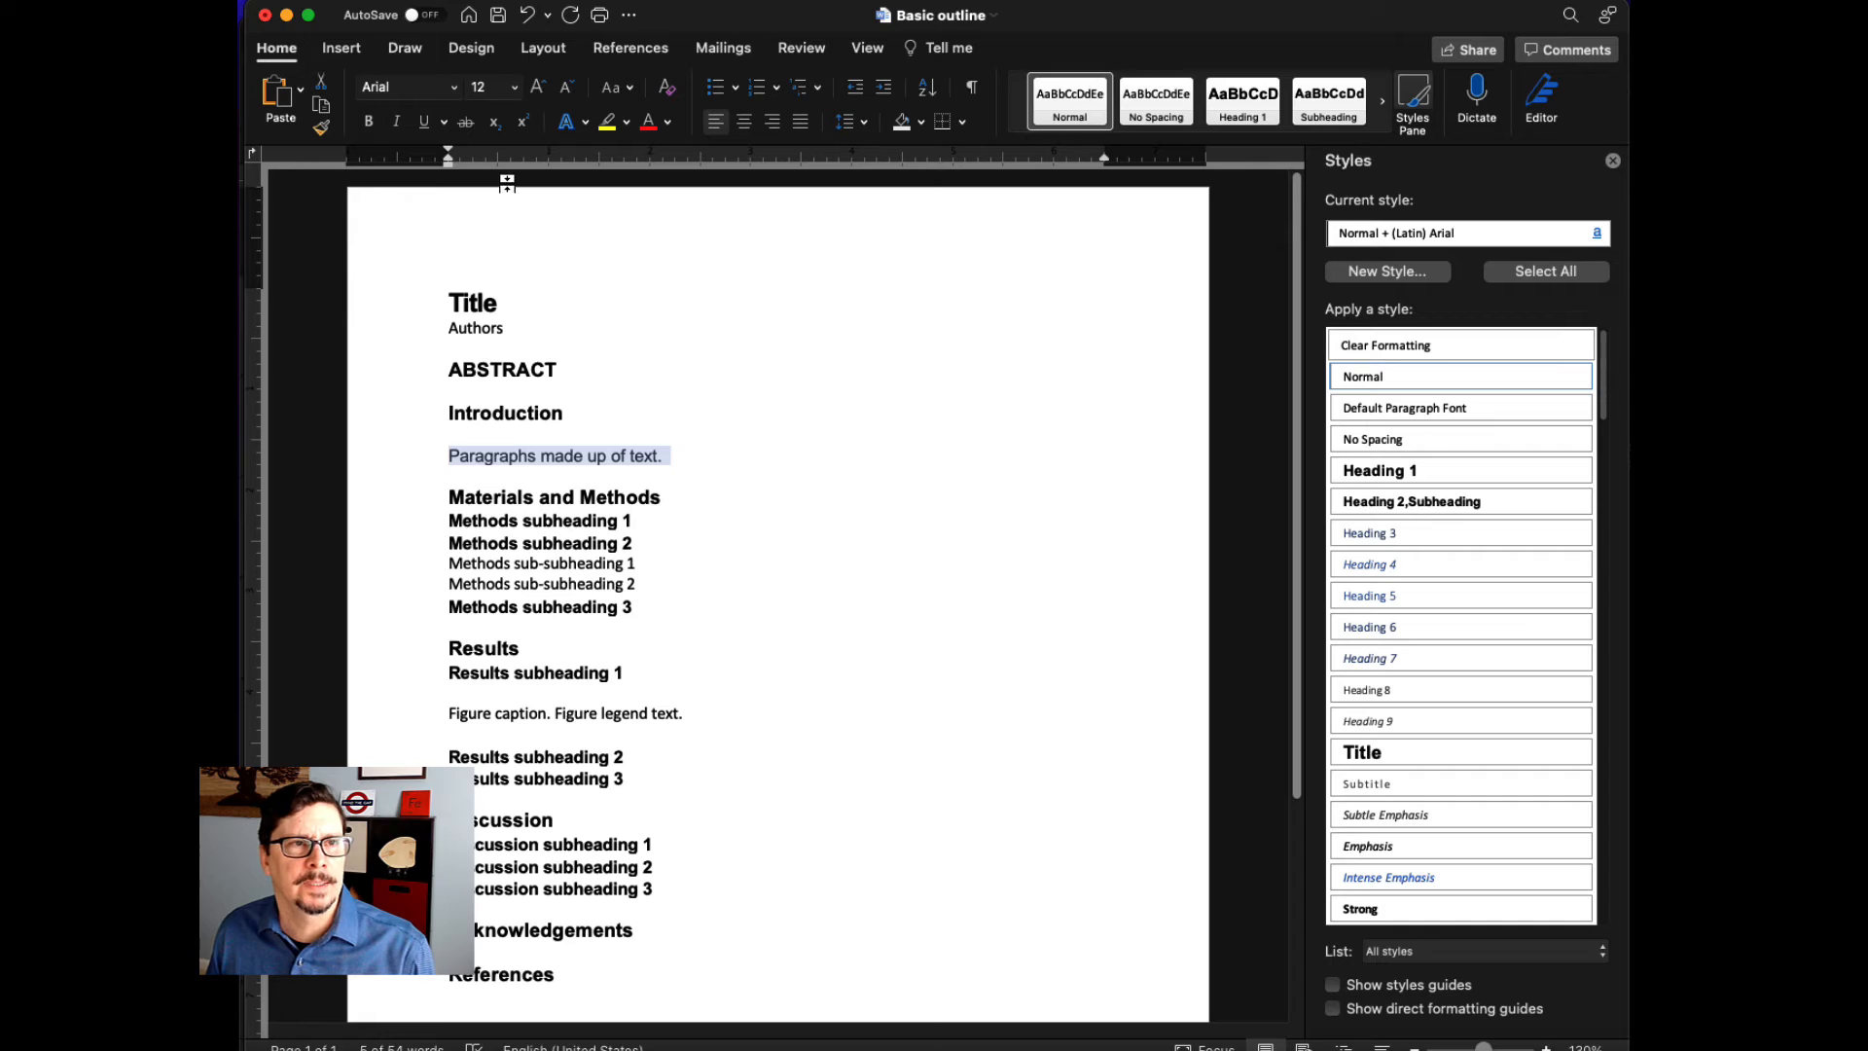
click(516, 90)
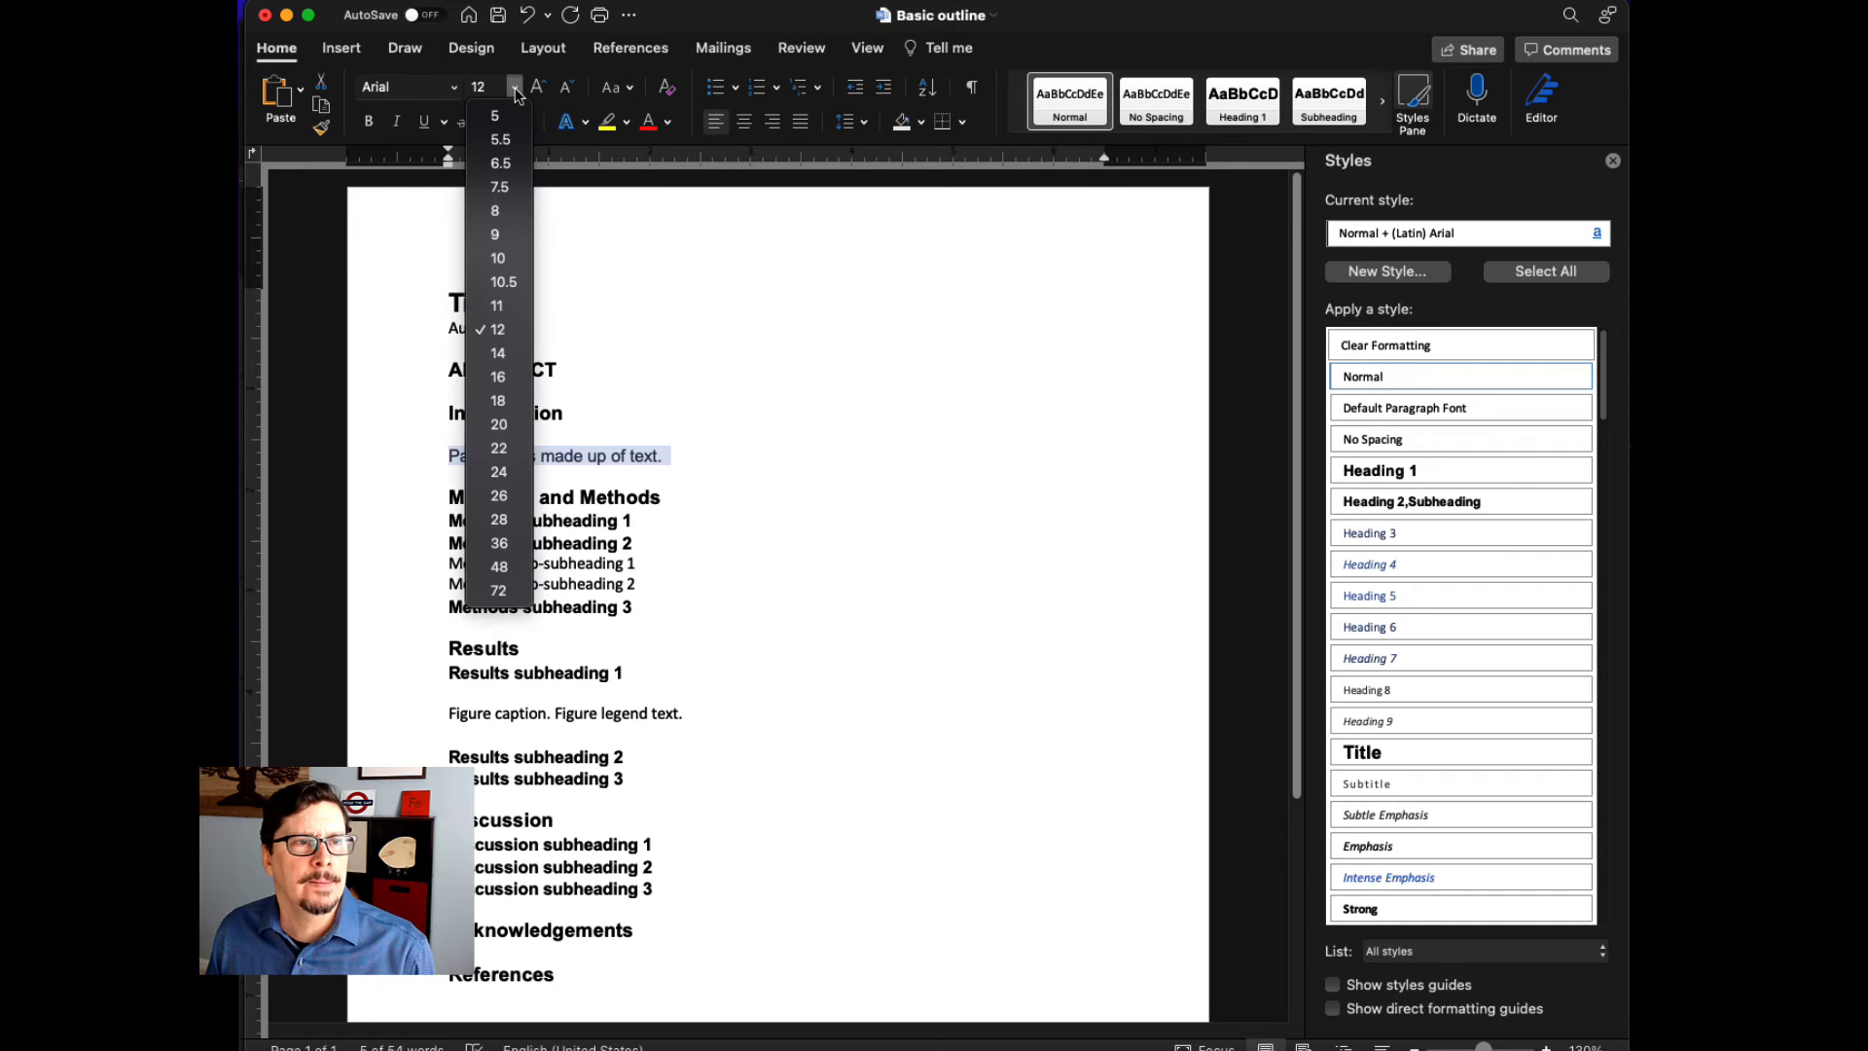
click(498, 305)
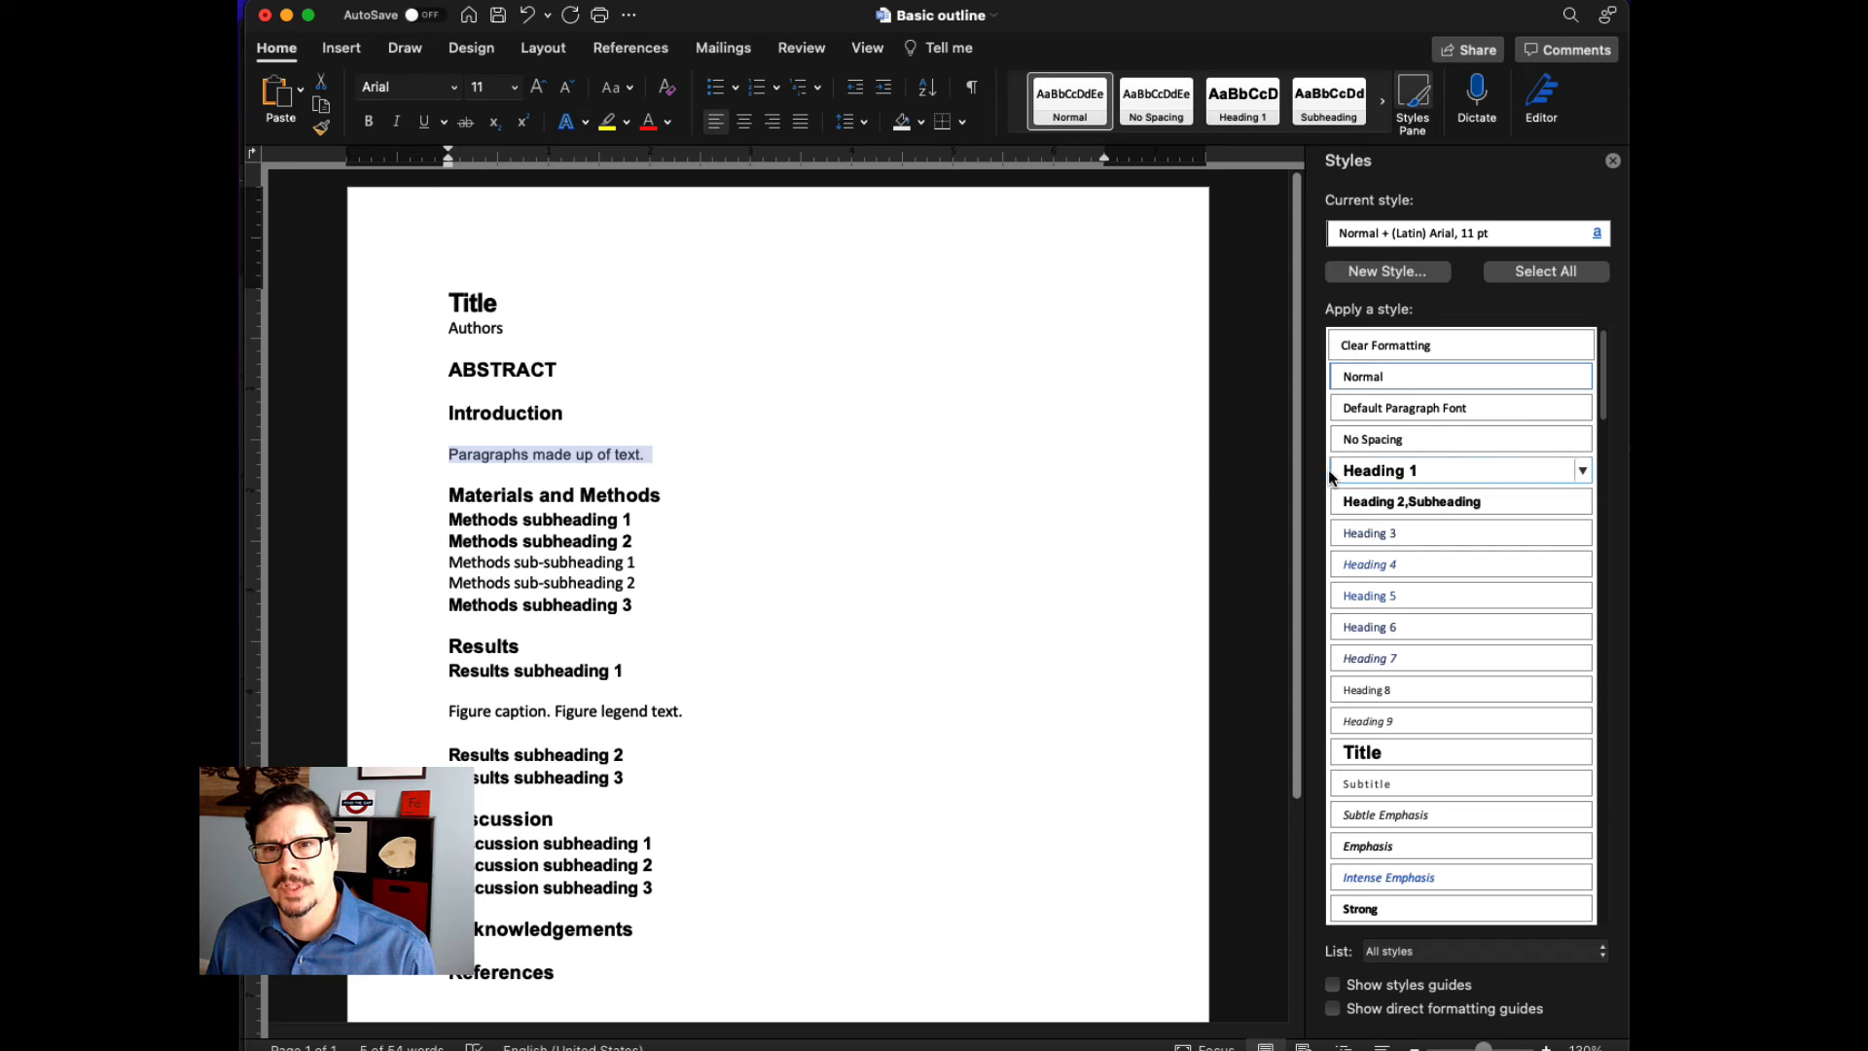
click(1583, 377)
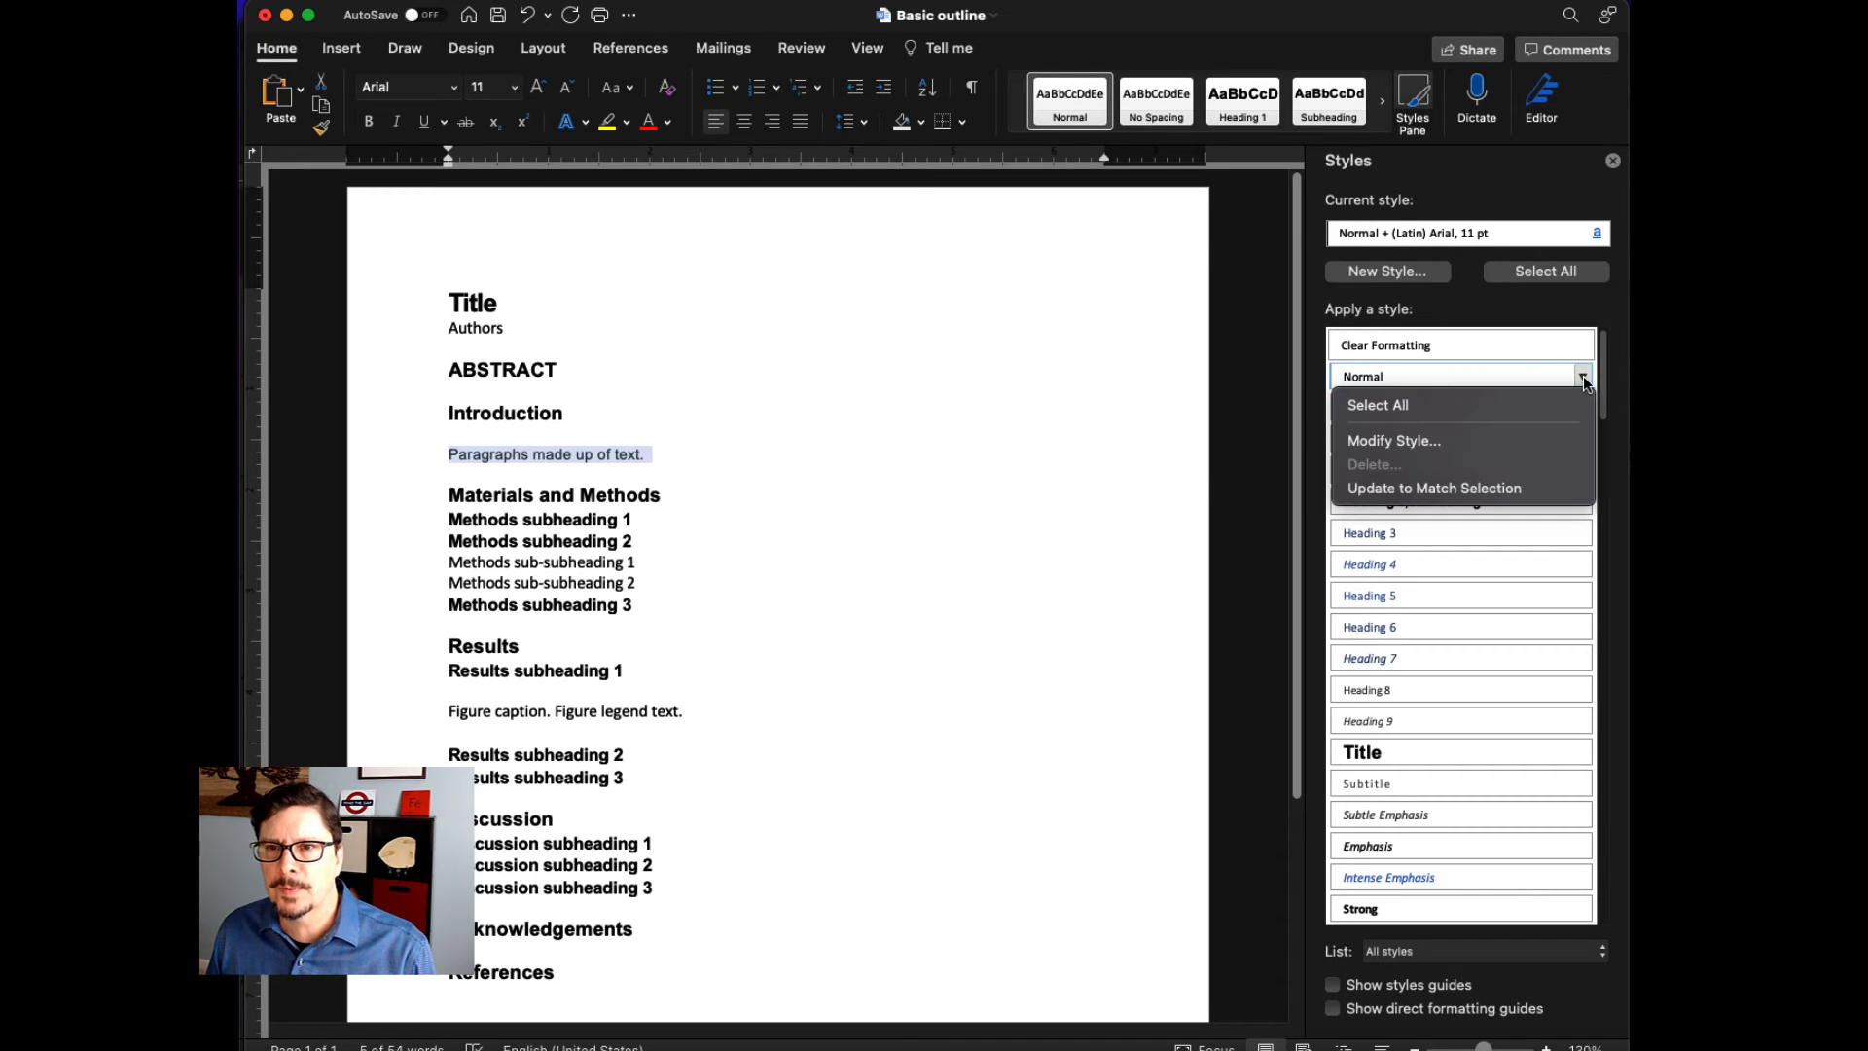
click(1524, 487)
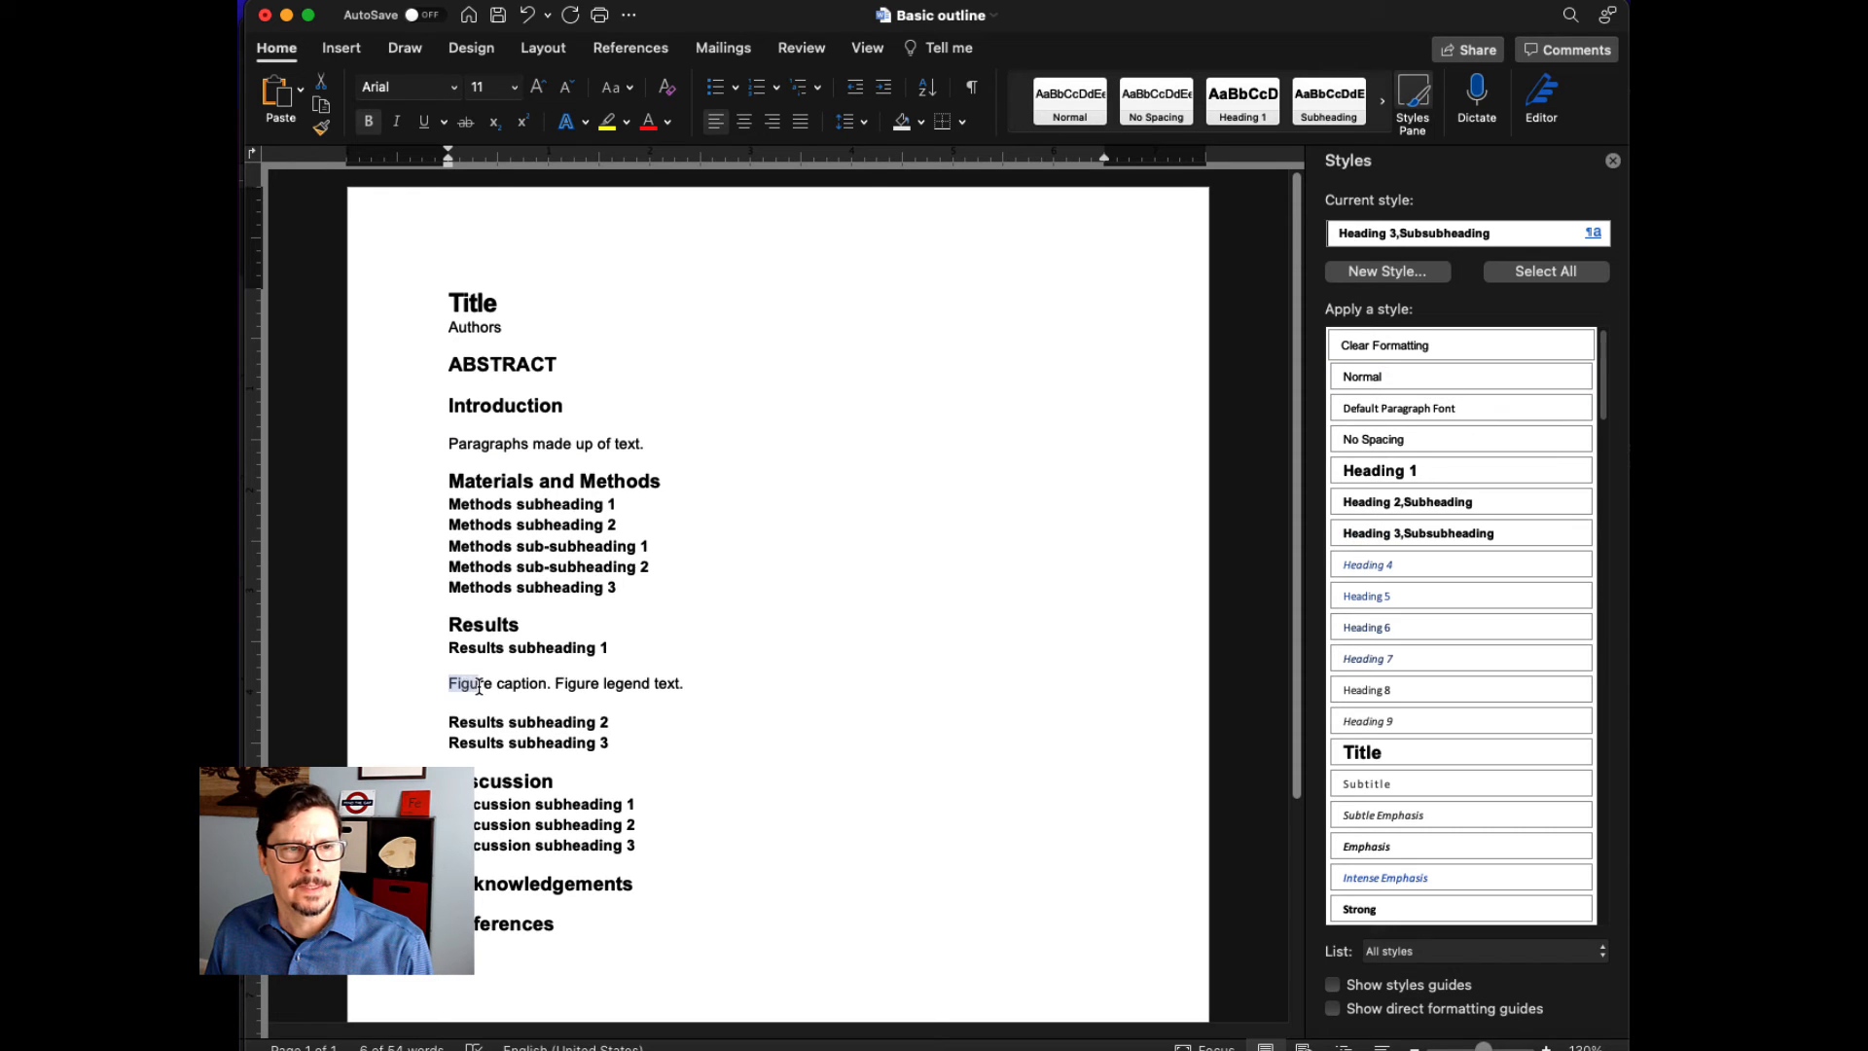
- Create a new paragraph style named Figure caption from the selected Figure caption text, set to 12 pt, bold and black
drag(449, 683, 548, 691)
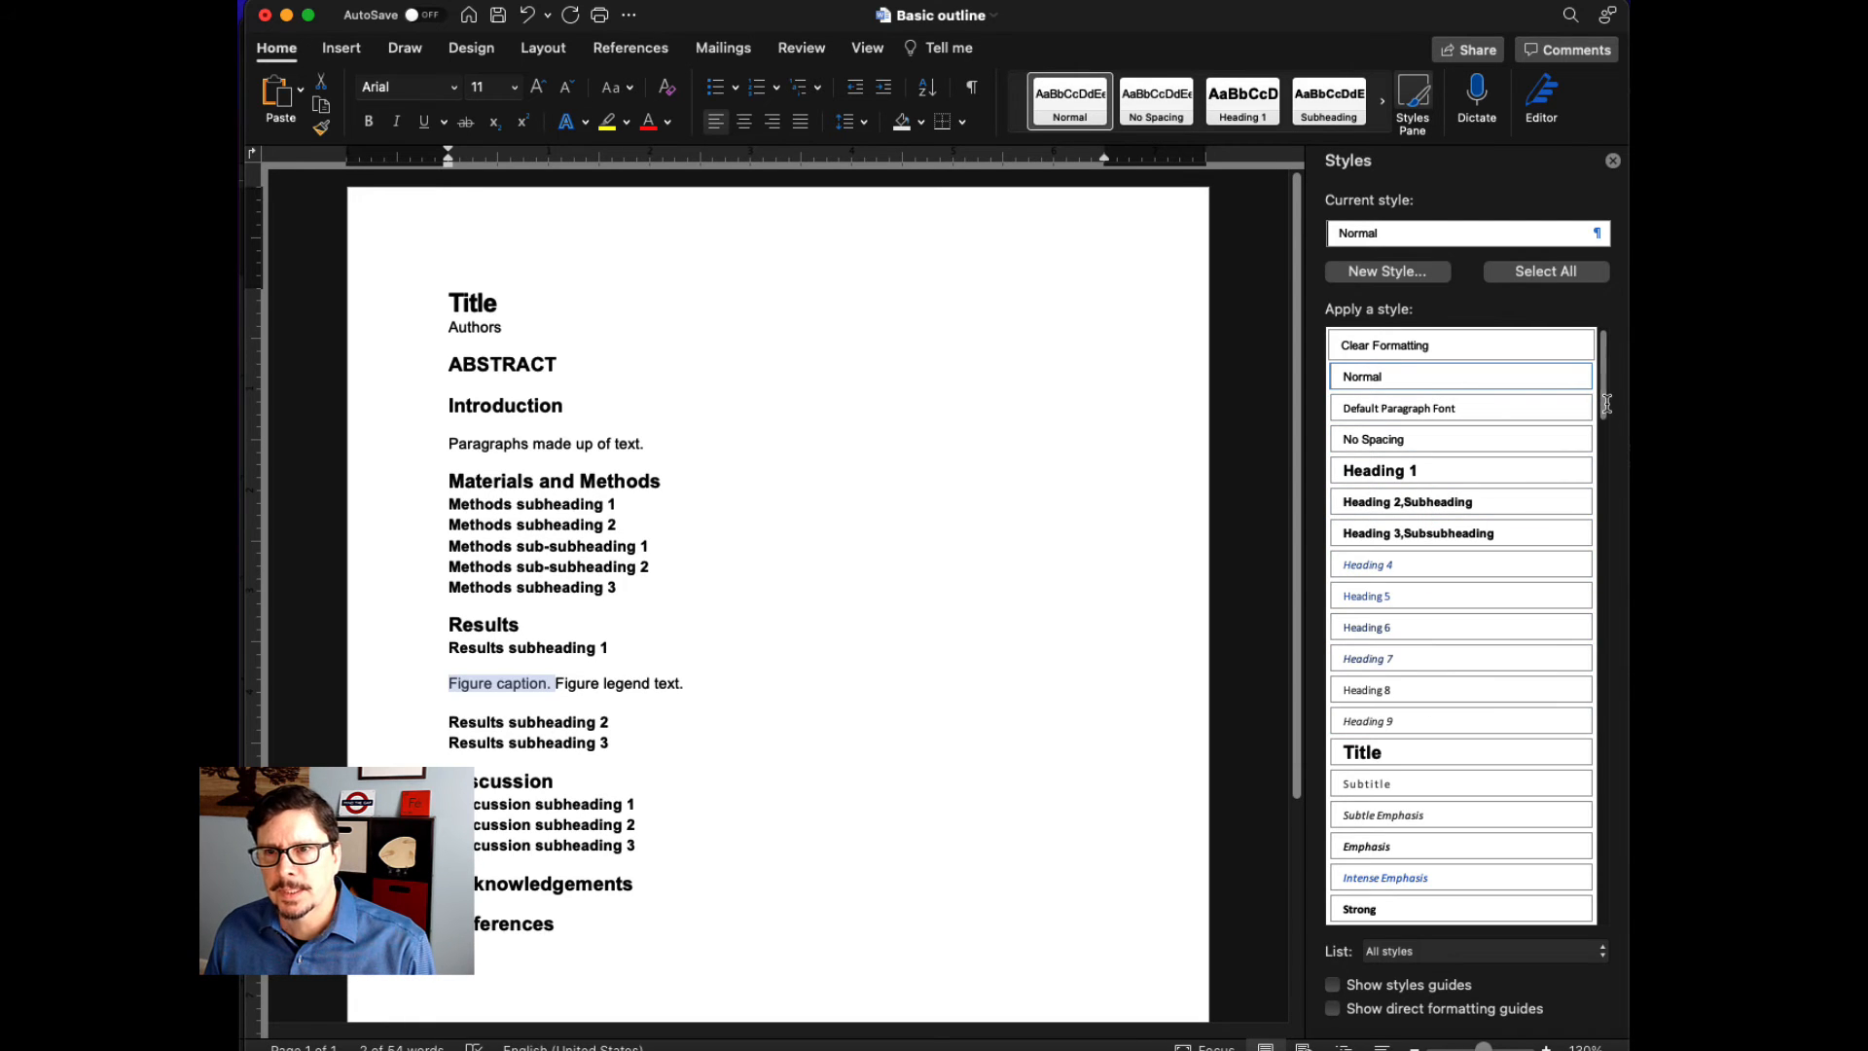
click(656, 655)
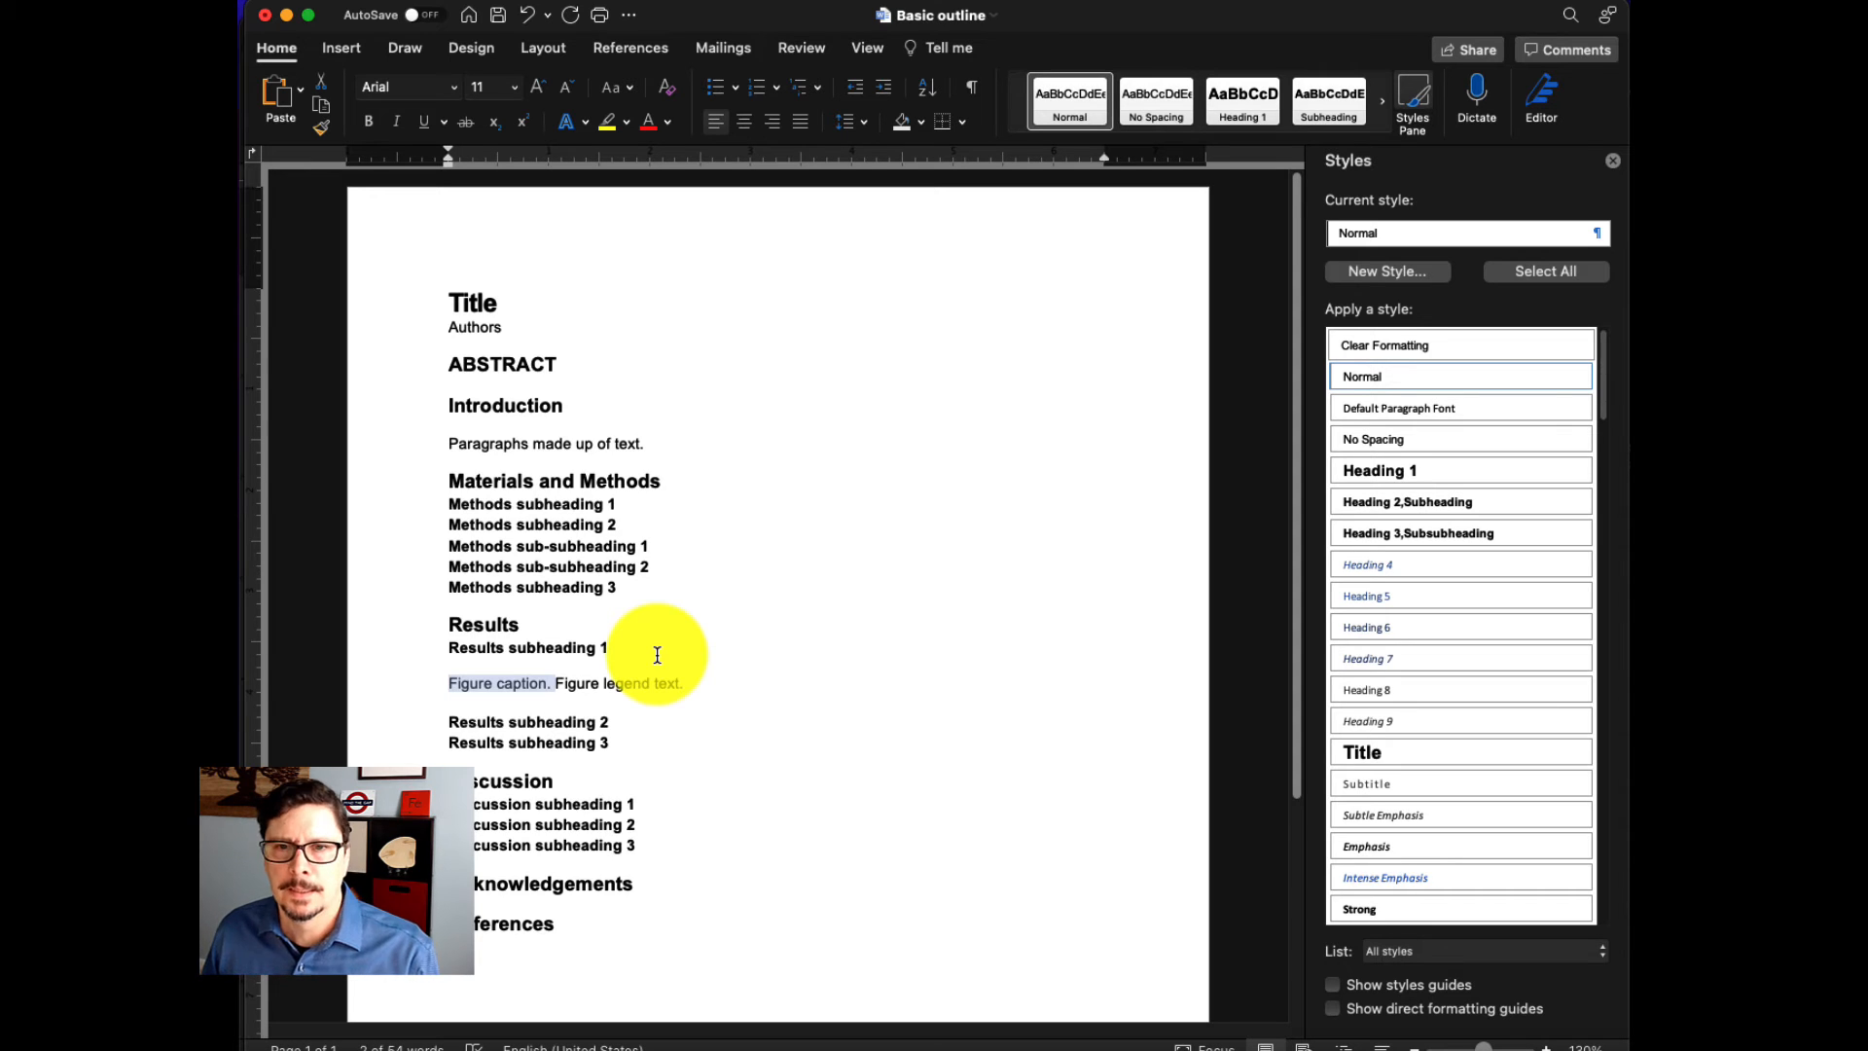
click(1386, 276)
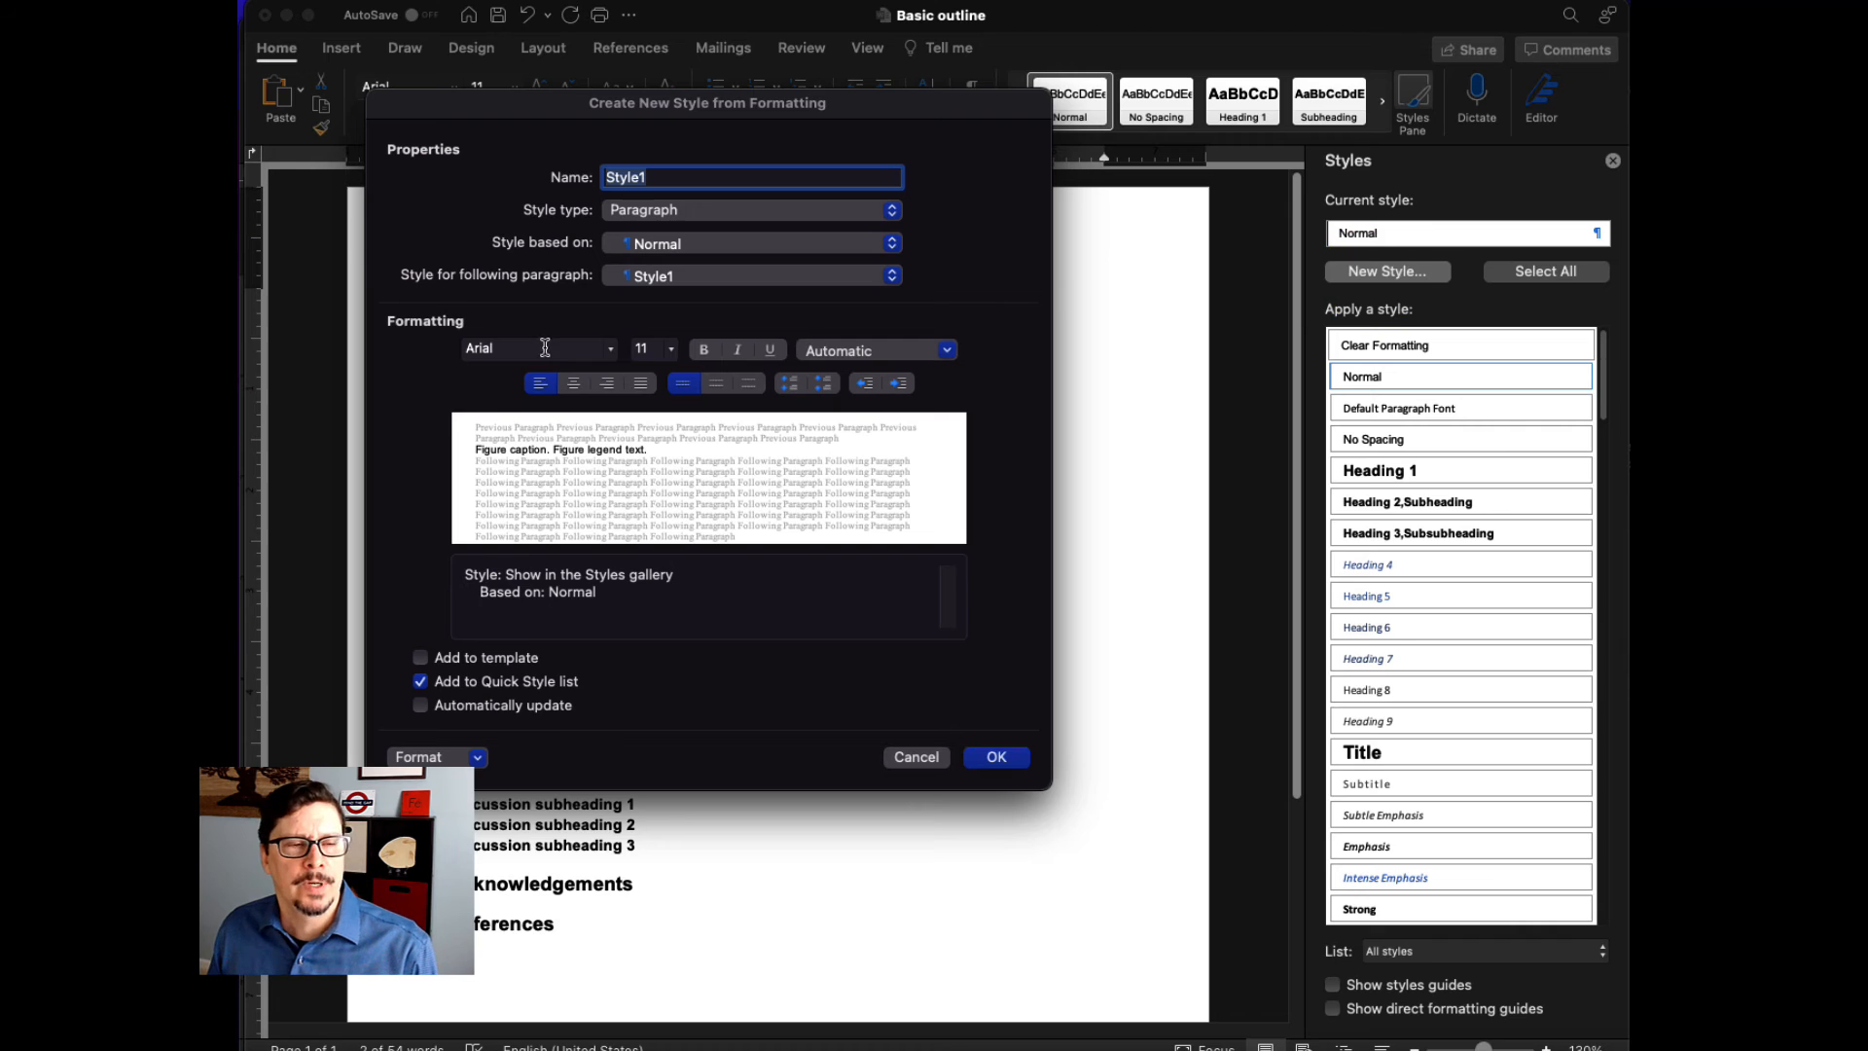
click(669, 349)
click(647, 428)
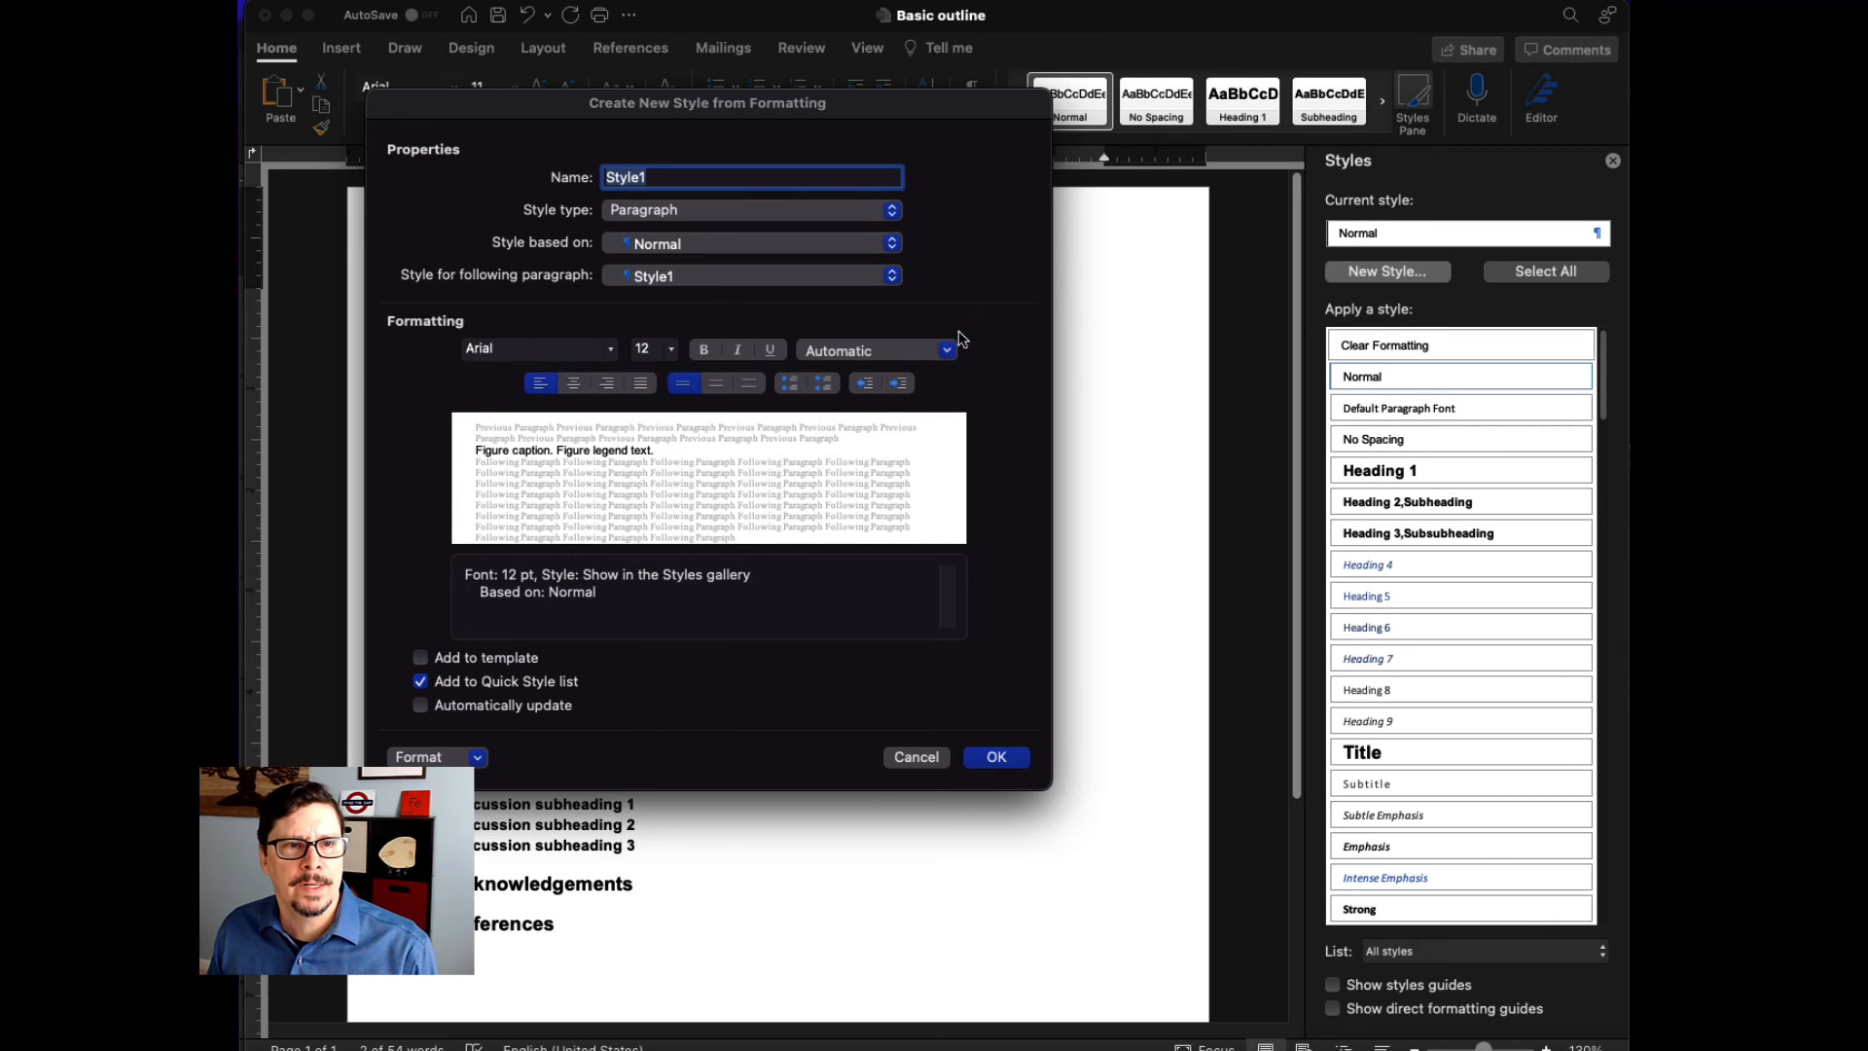
click(947, 350)
click(834, 450)
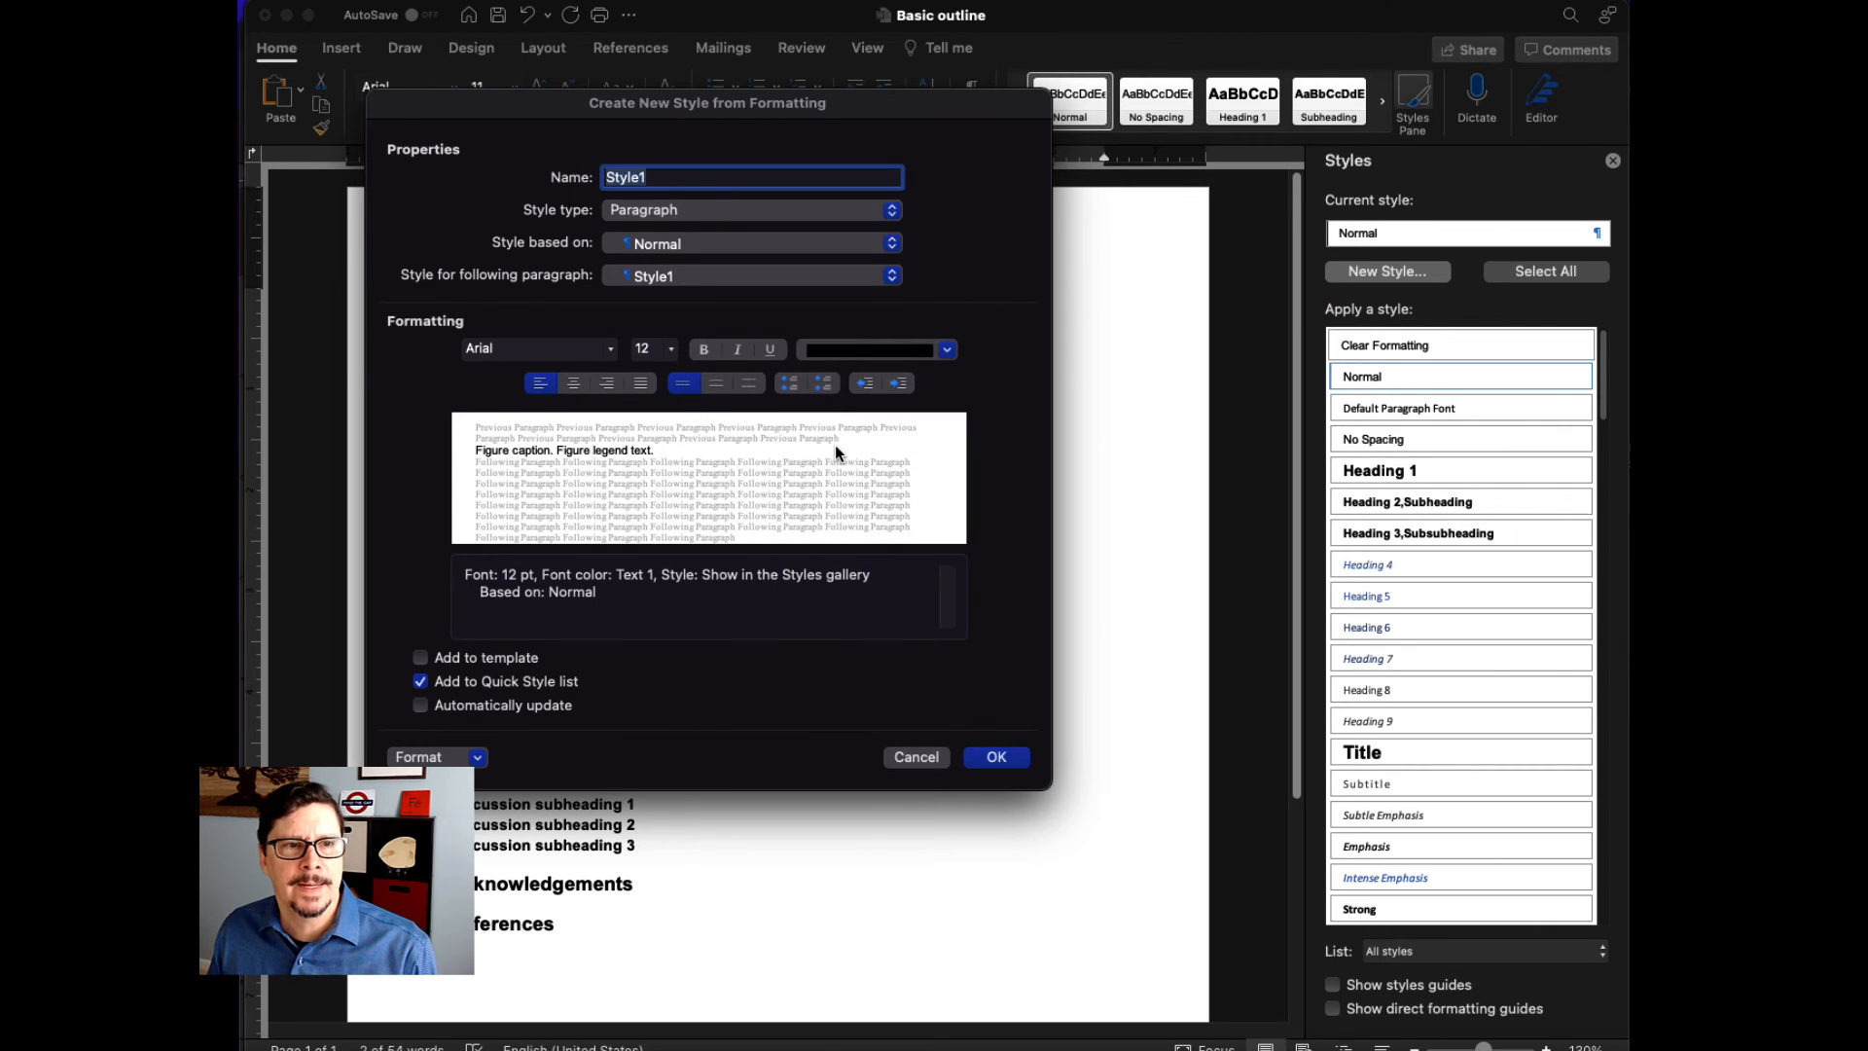
click(703, 350)
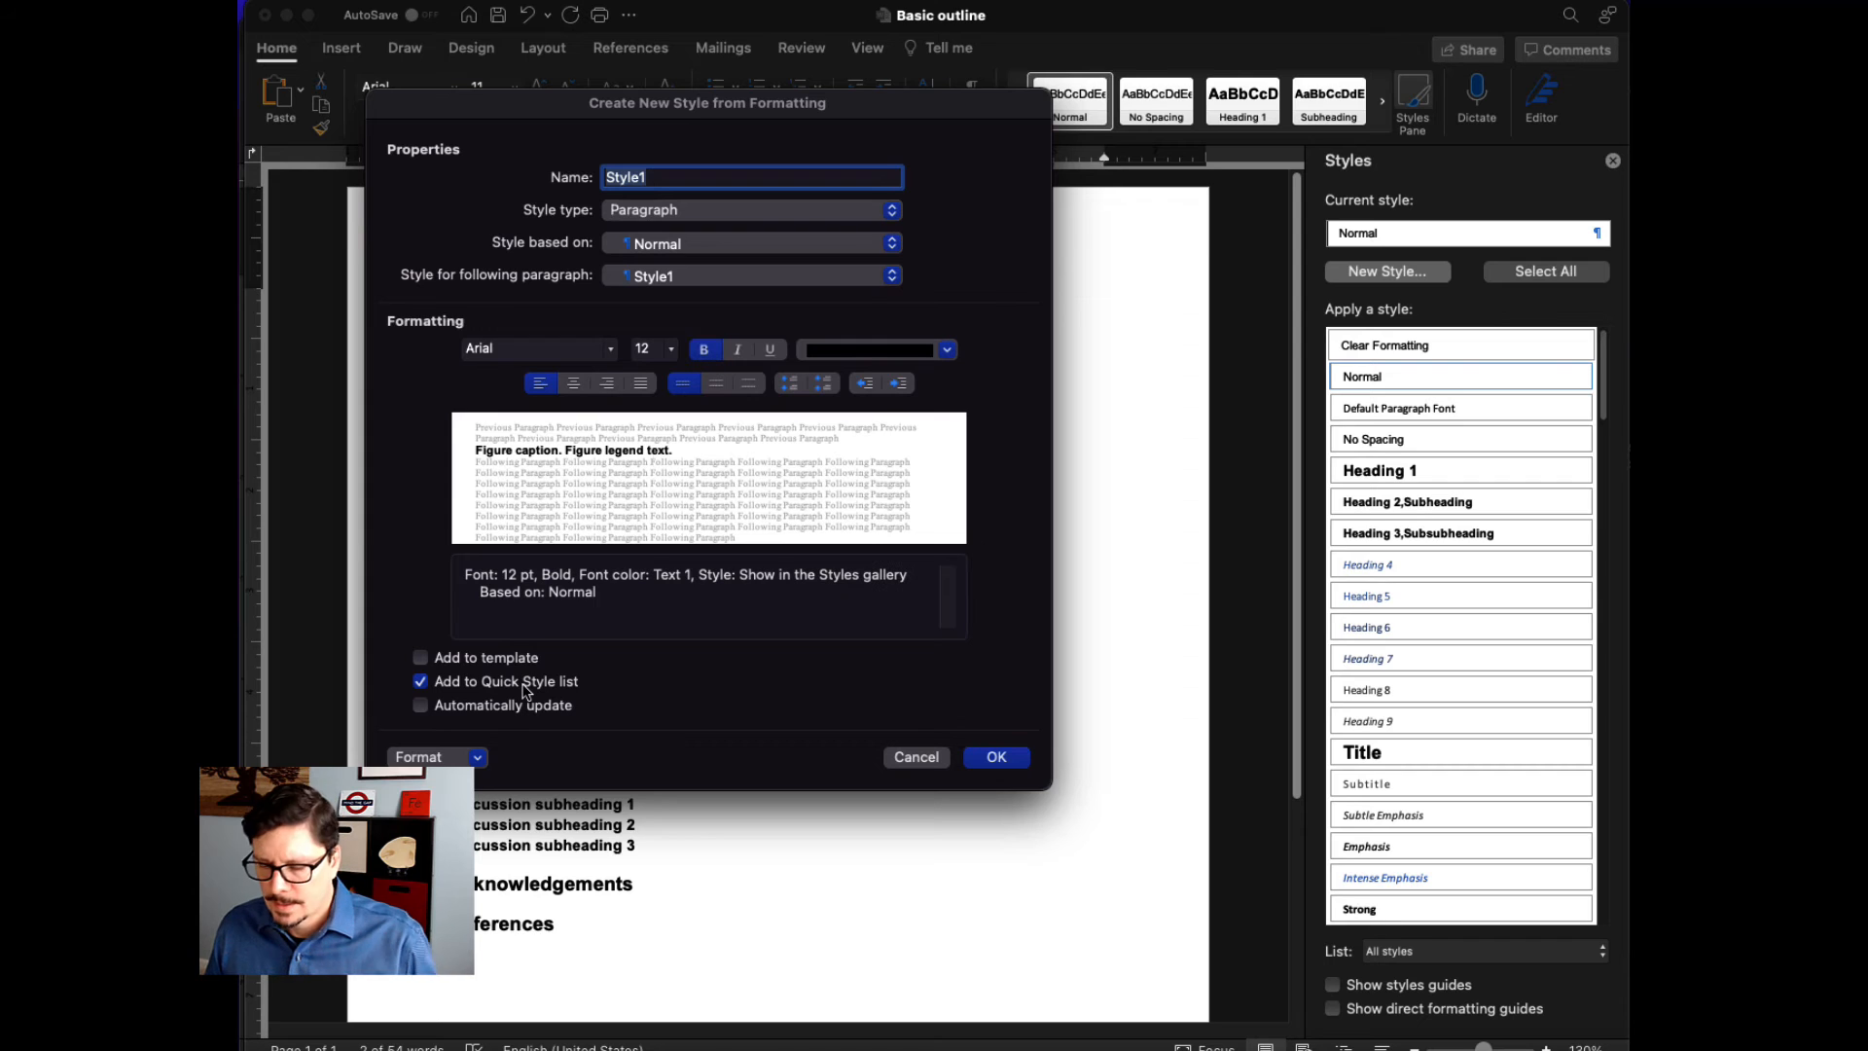
text(Figure)
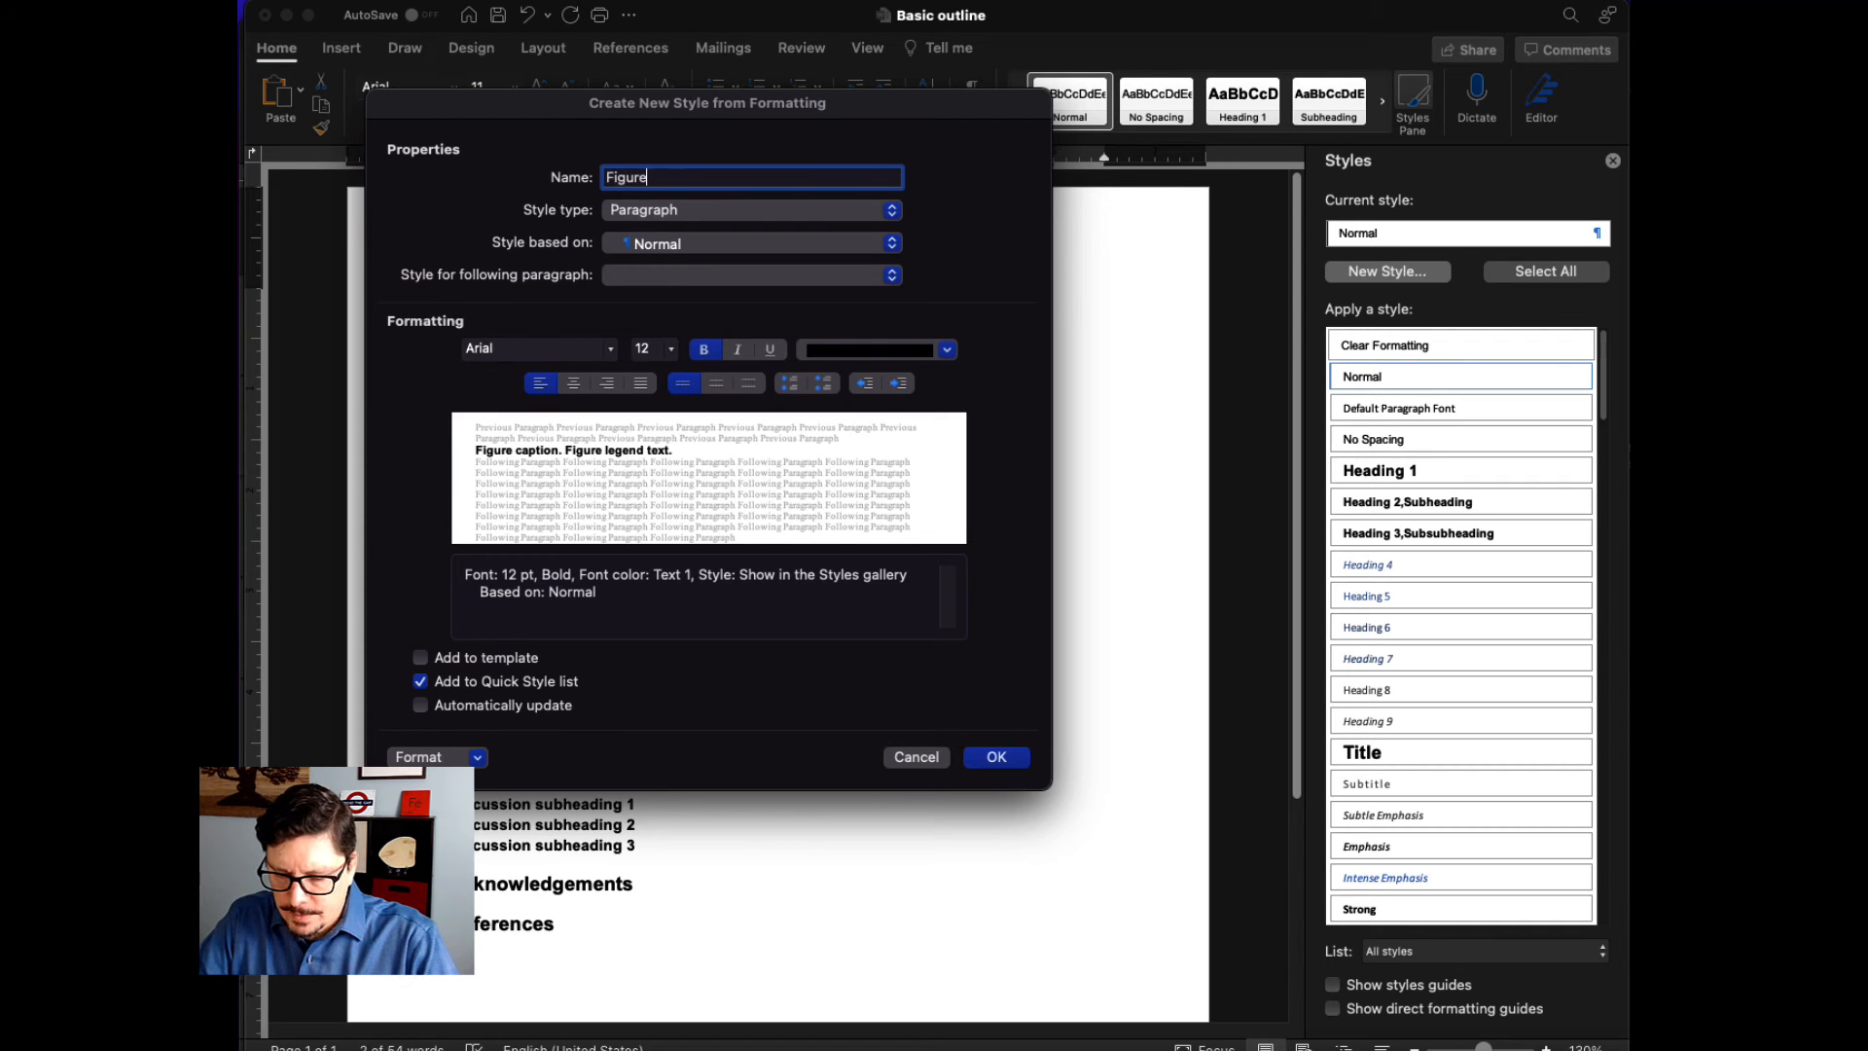
text( caption)
click(997, 757)
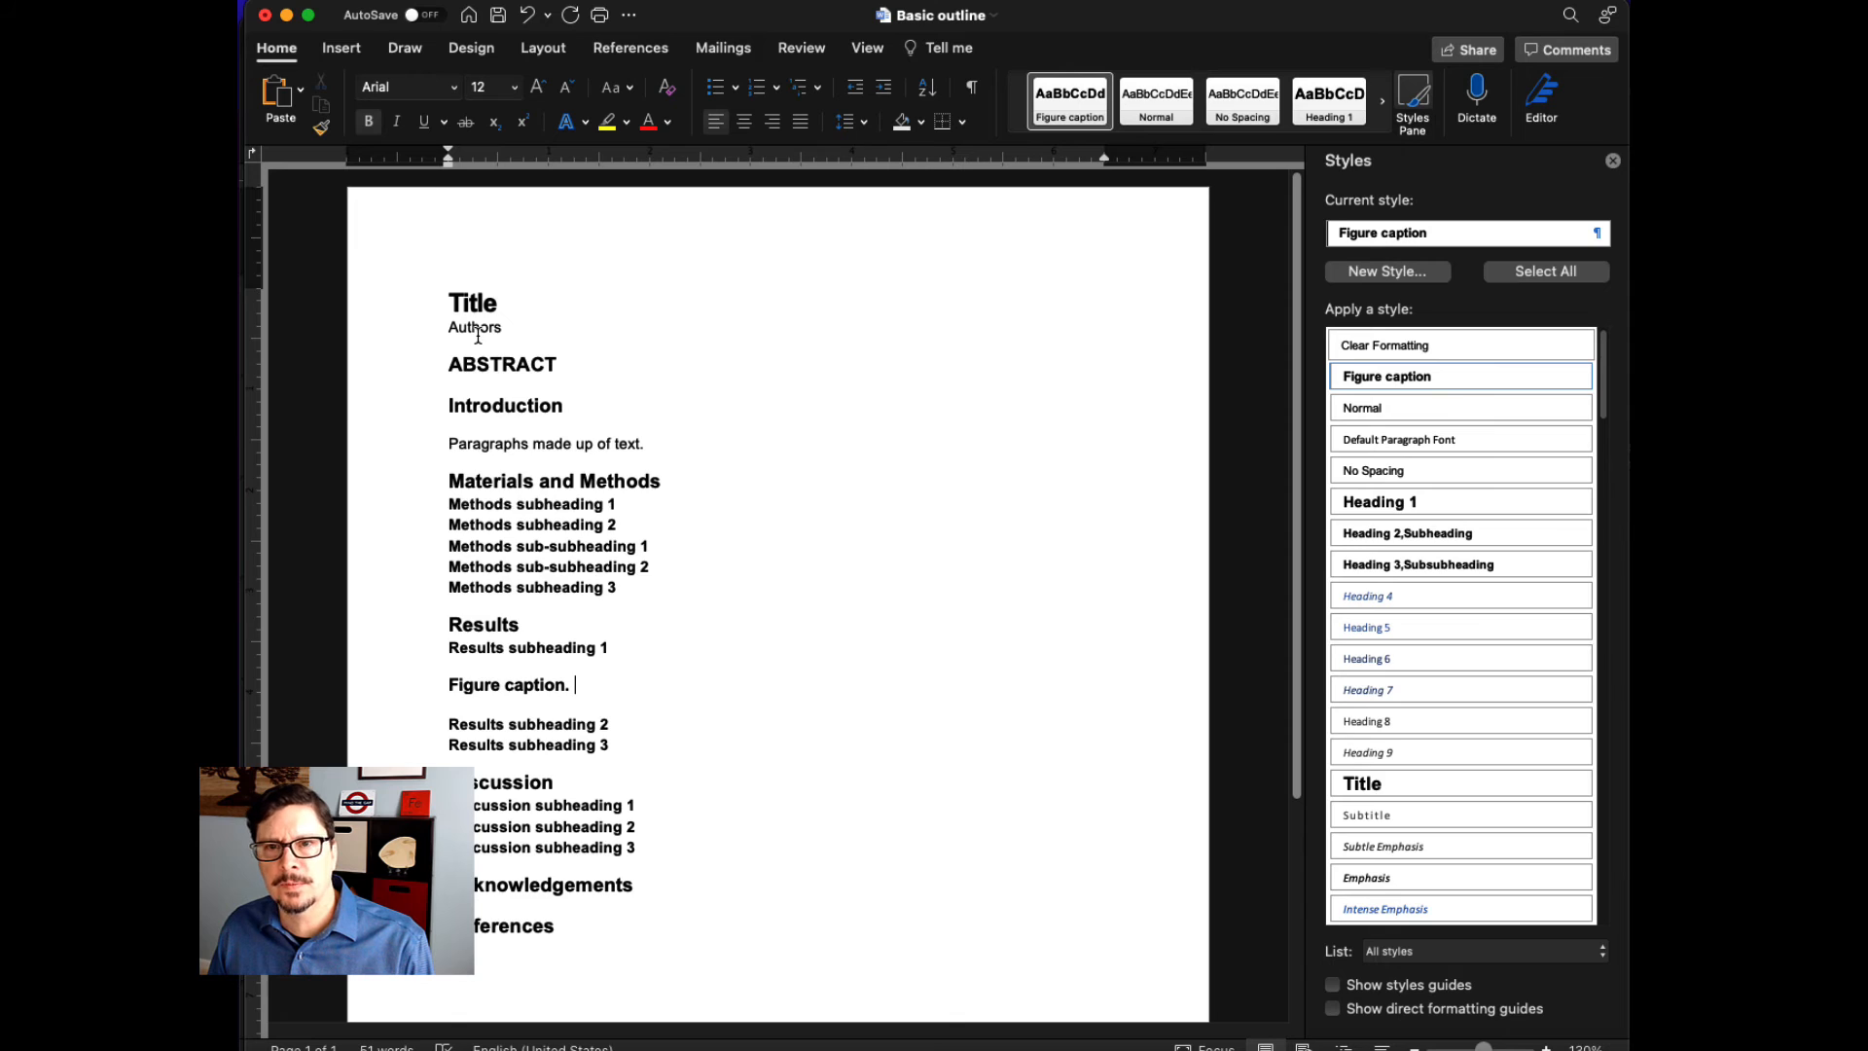
- Create a new paragraph style named Author names in italic with black font color, and apply it to the Authors line
click(431, 337)
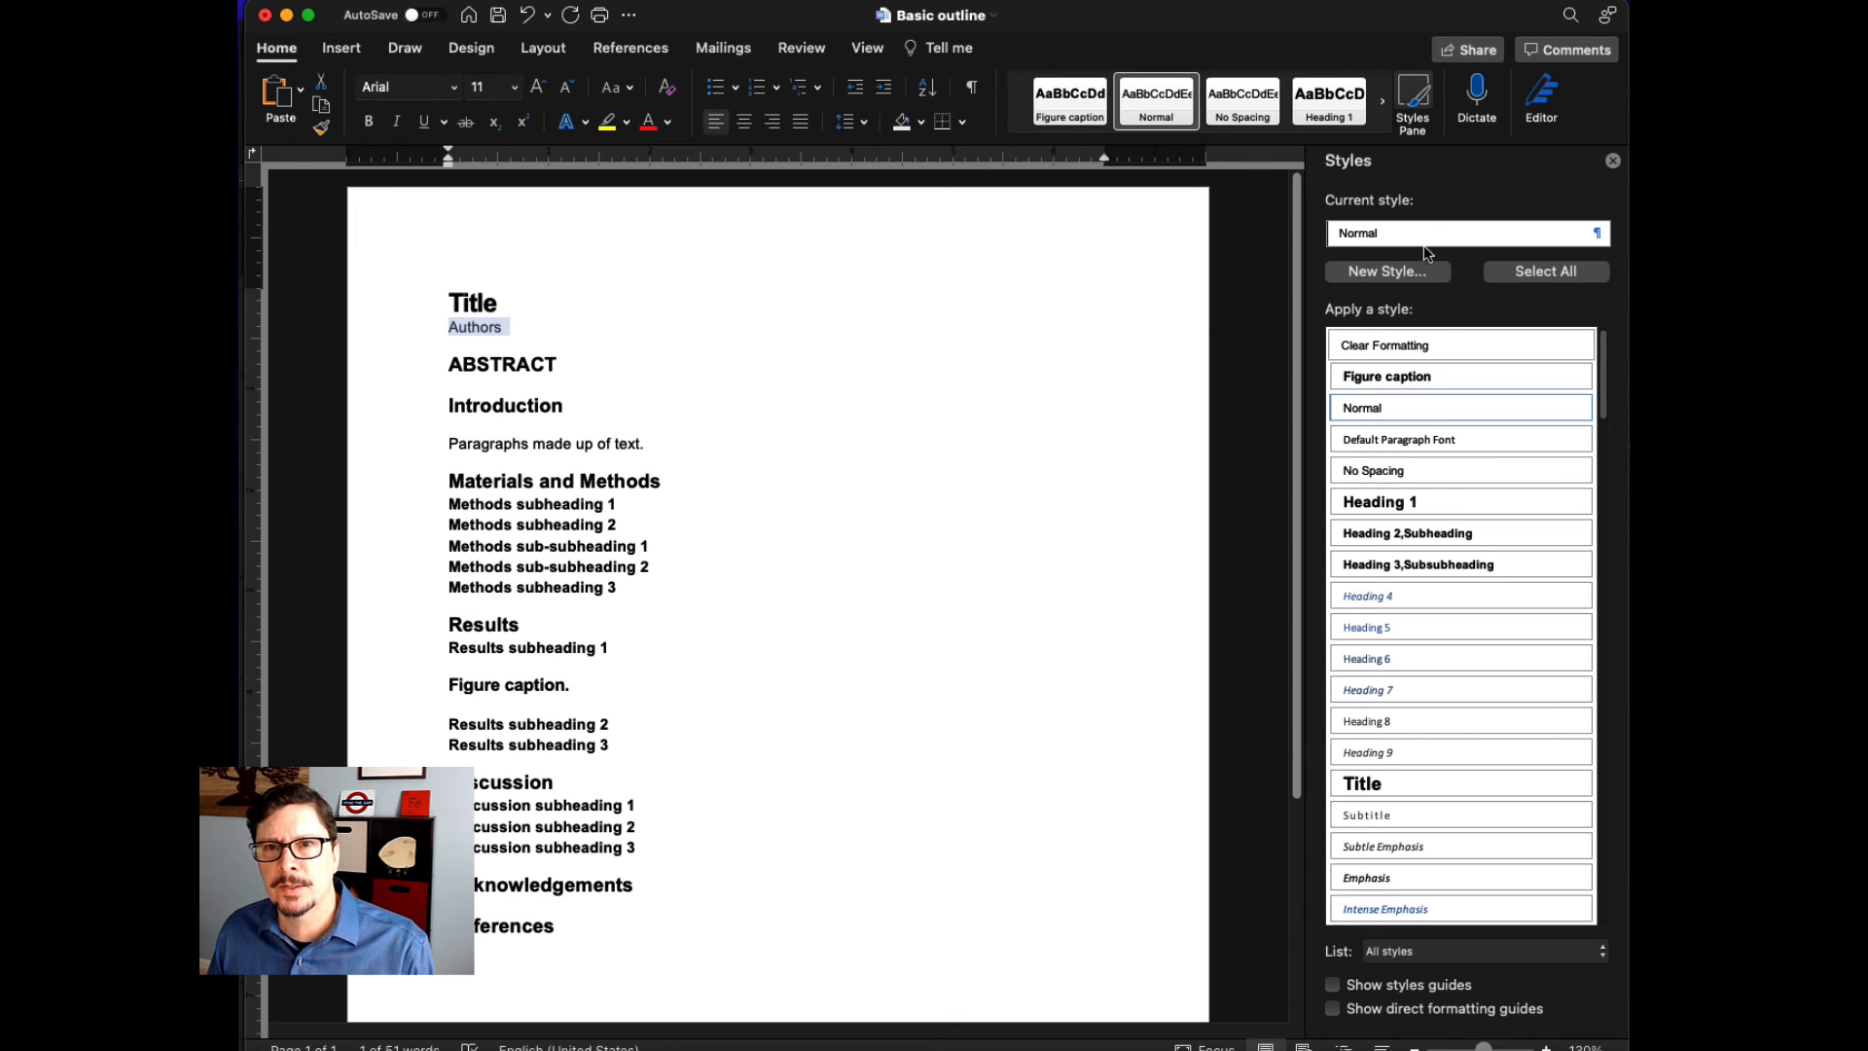
click(1406, 275)
text(Author names)
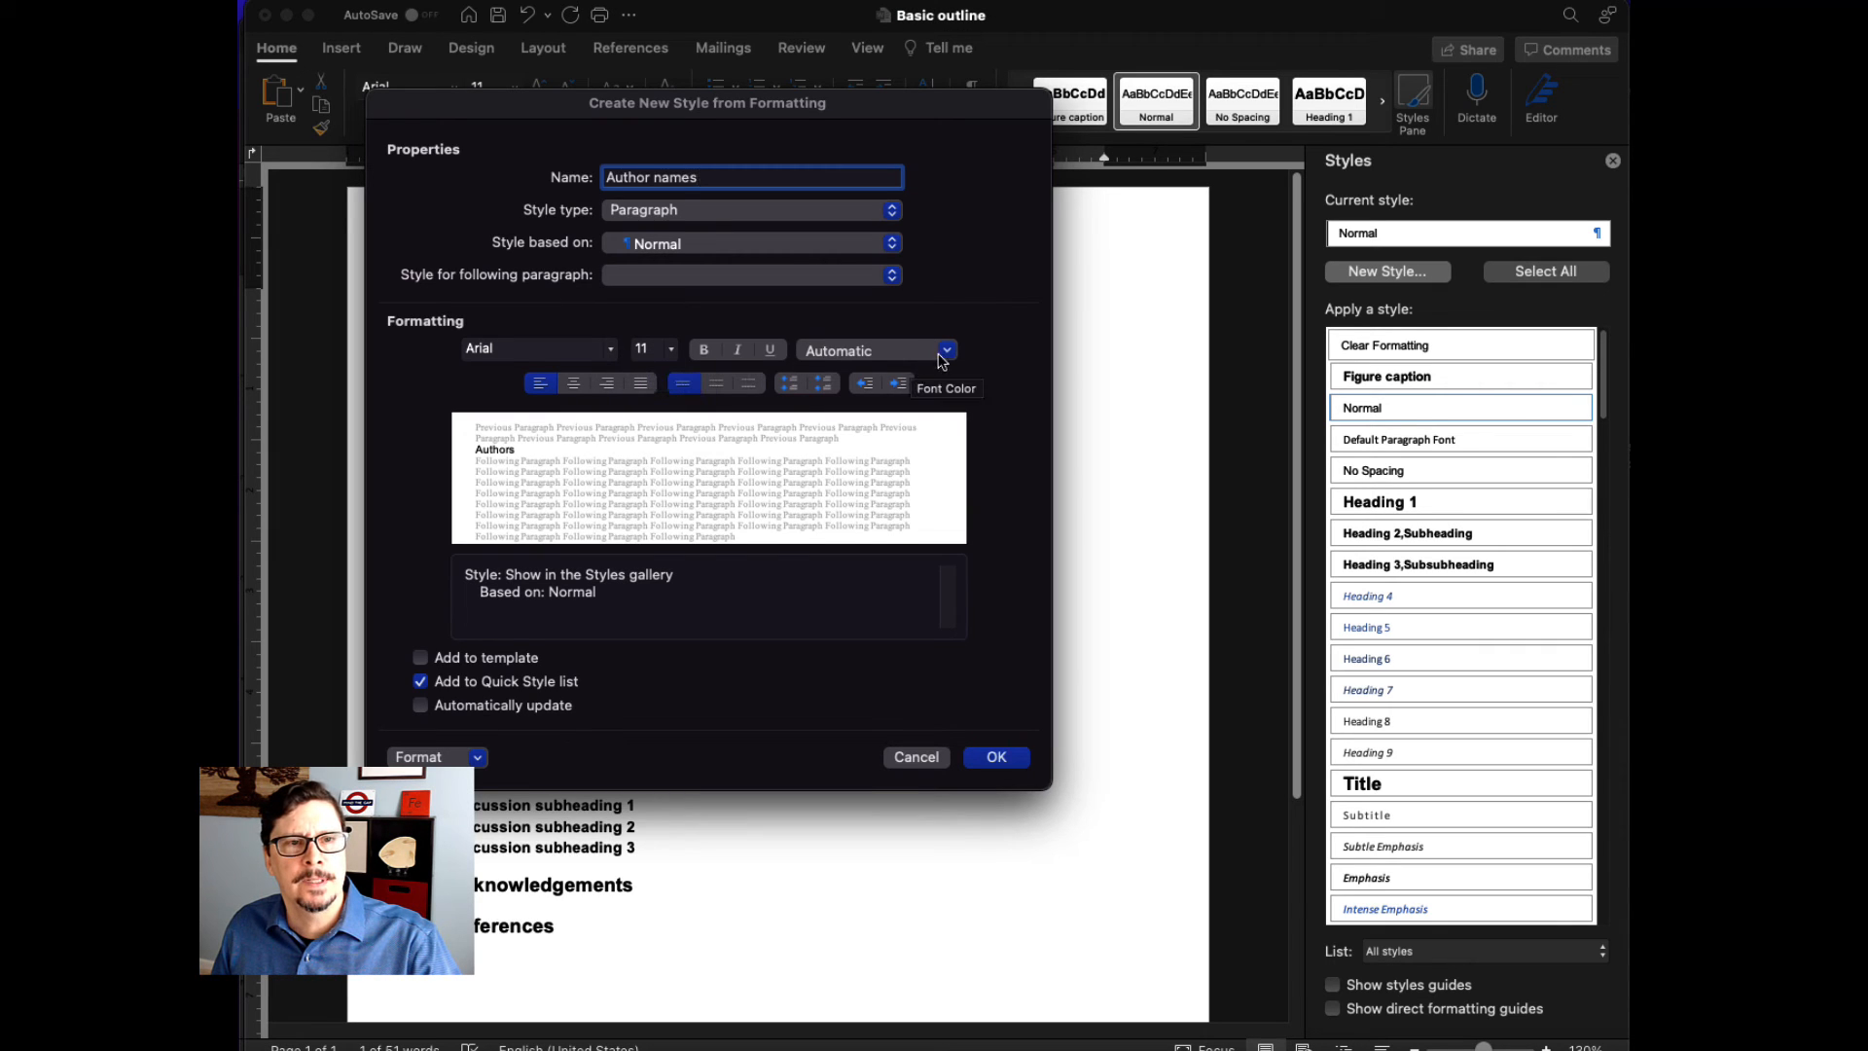
click(946, 352)
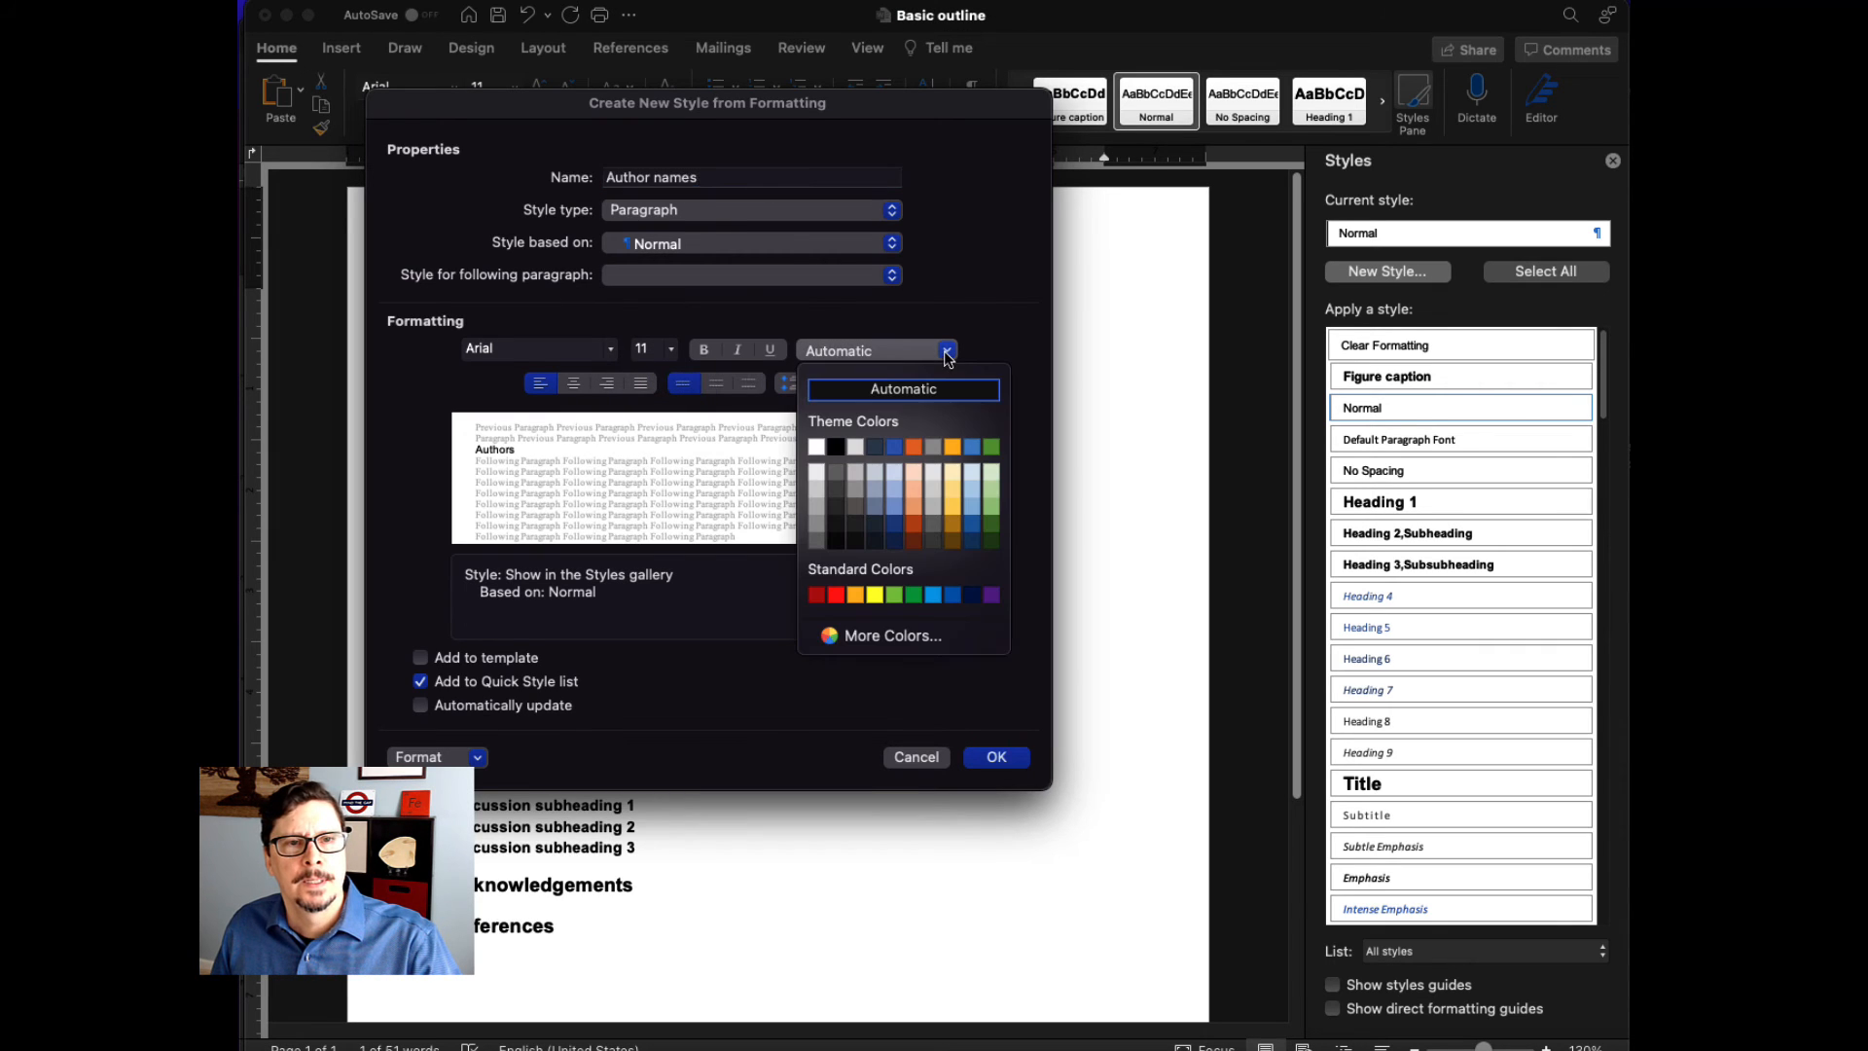
click(842, 449)
click(740, 352)
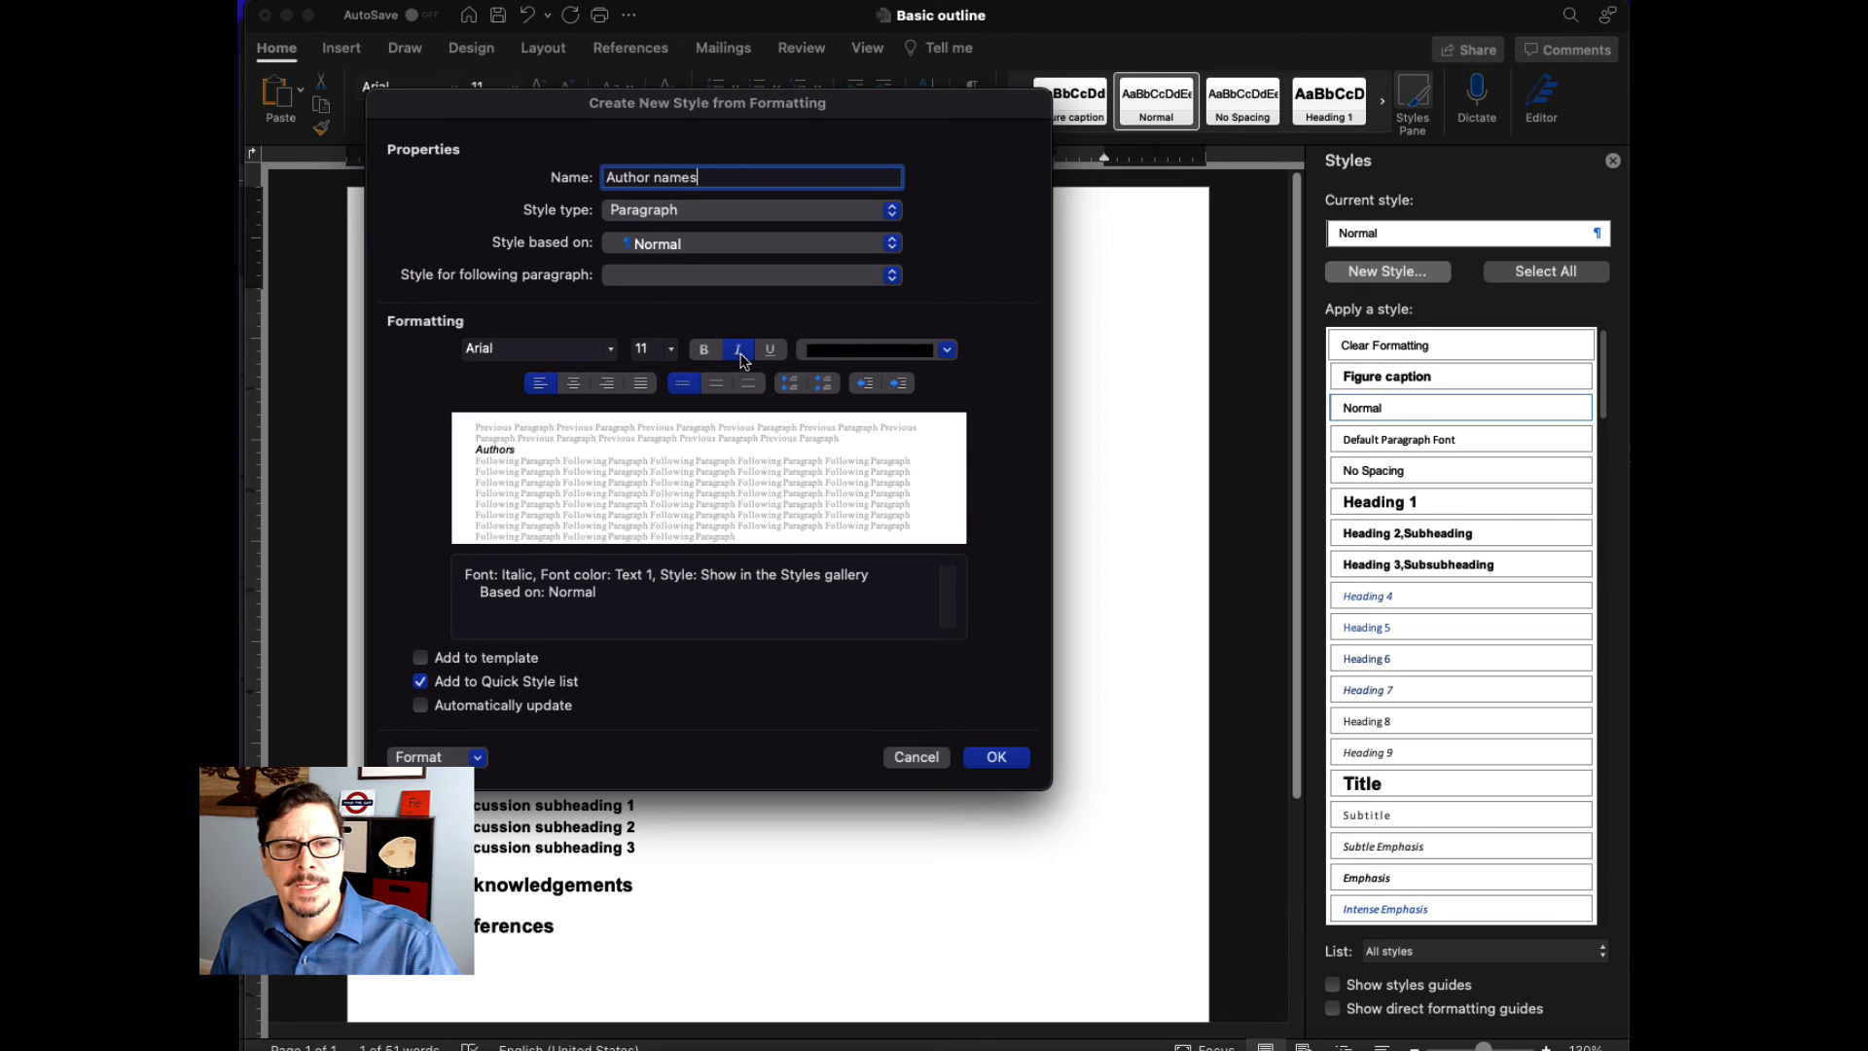
key(Return)
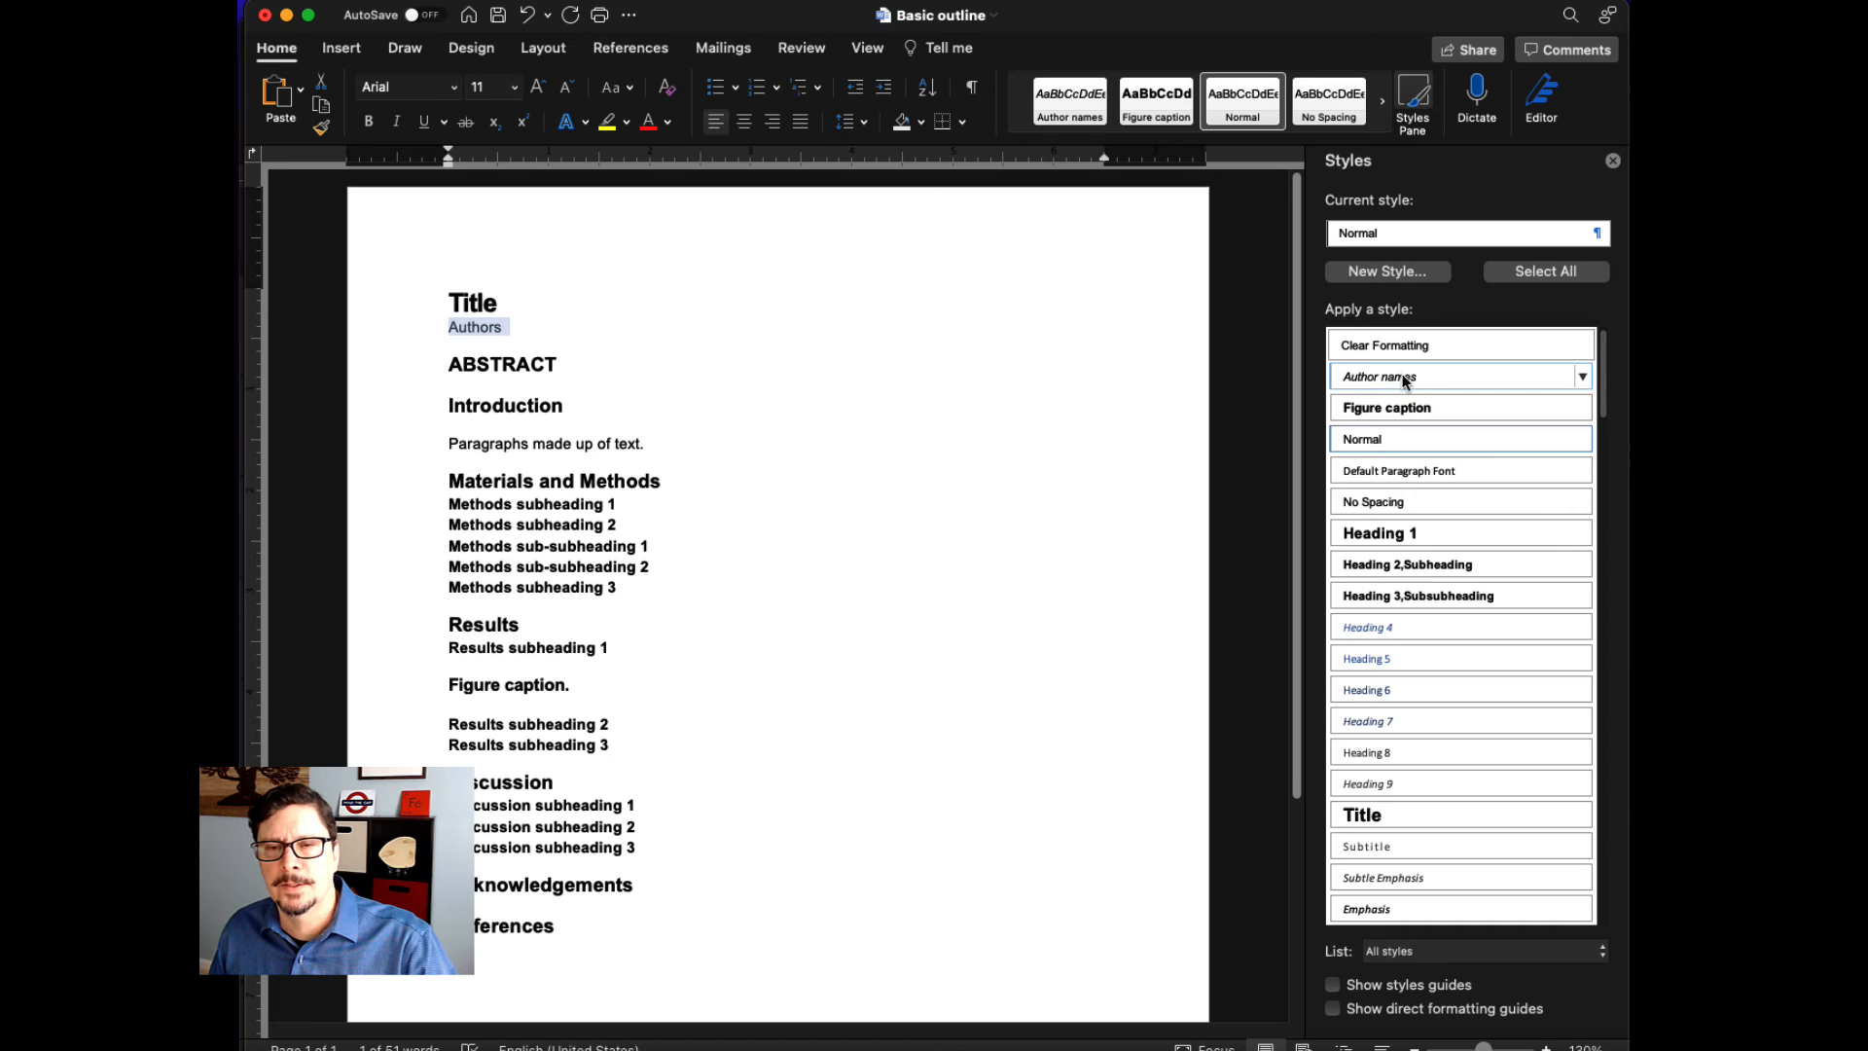
click(1407, 380)
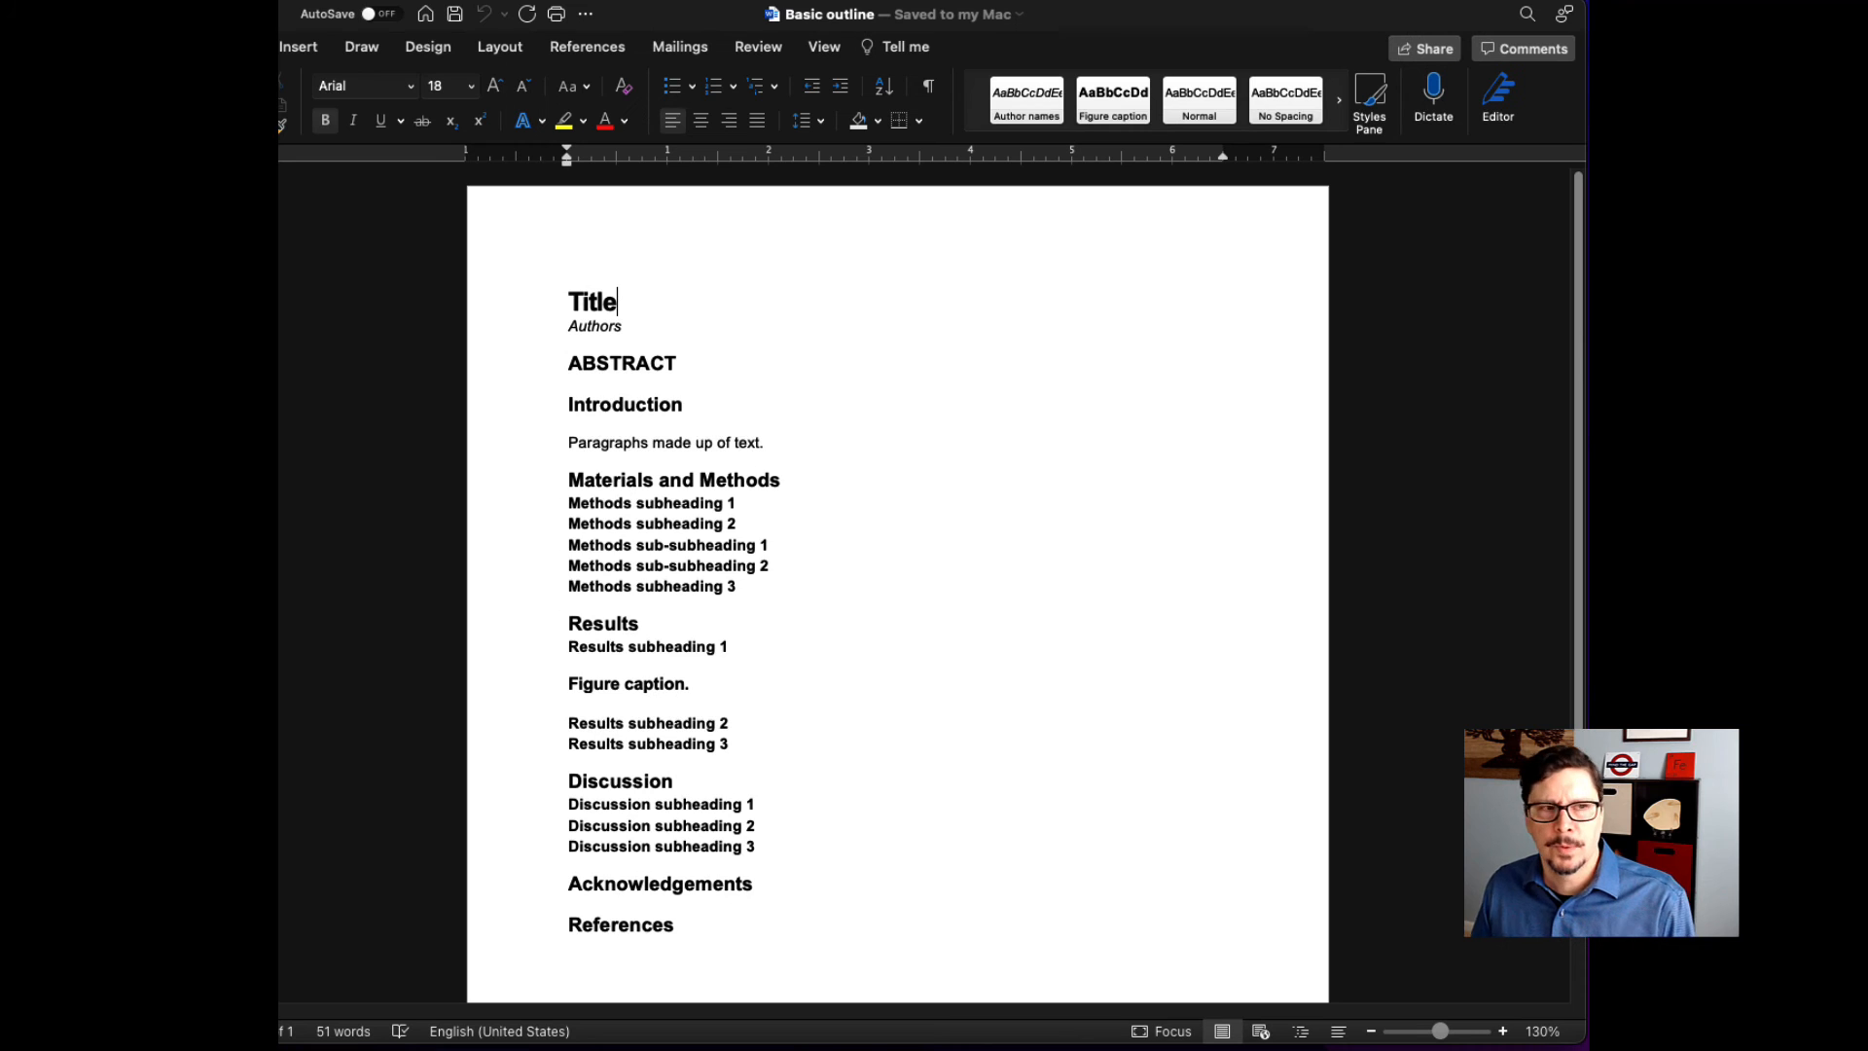
- Save the document as a Microsoft Word template (.dotx) named Basic outline in the Templates folder
click(319, 1)
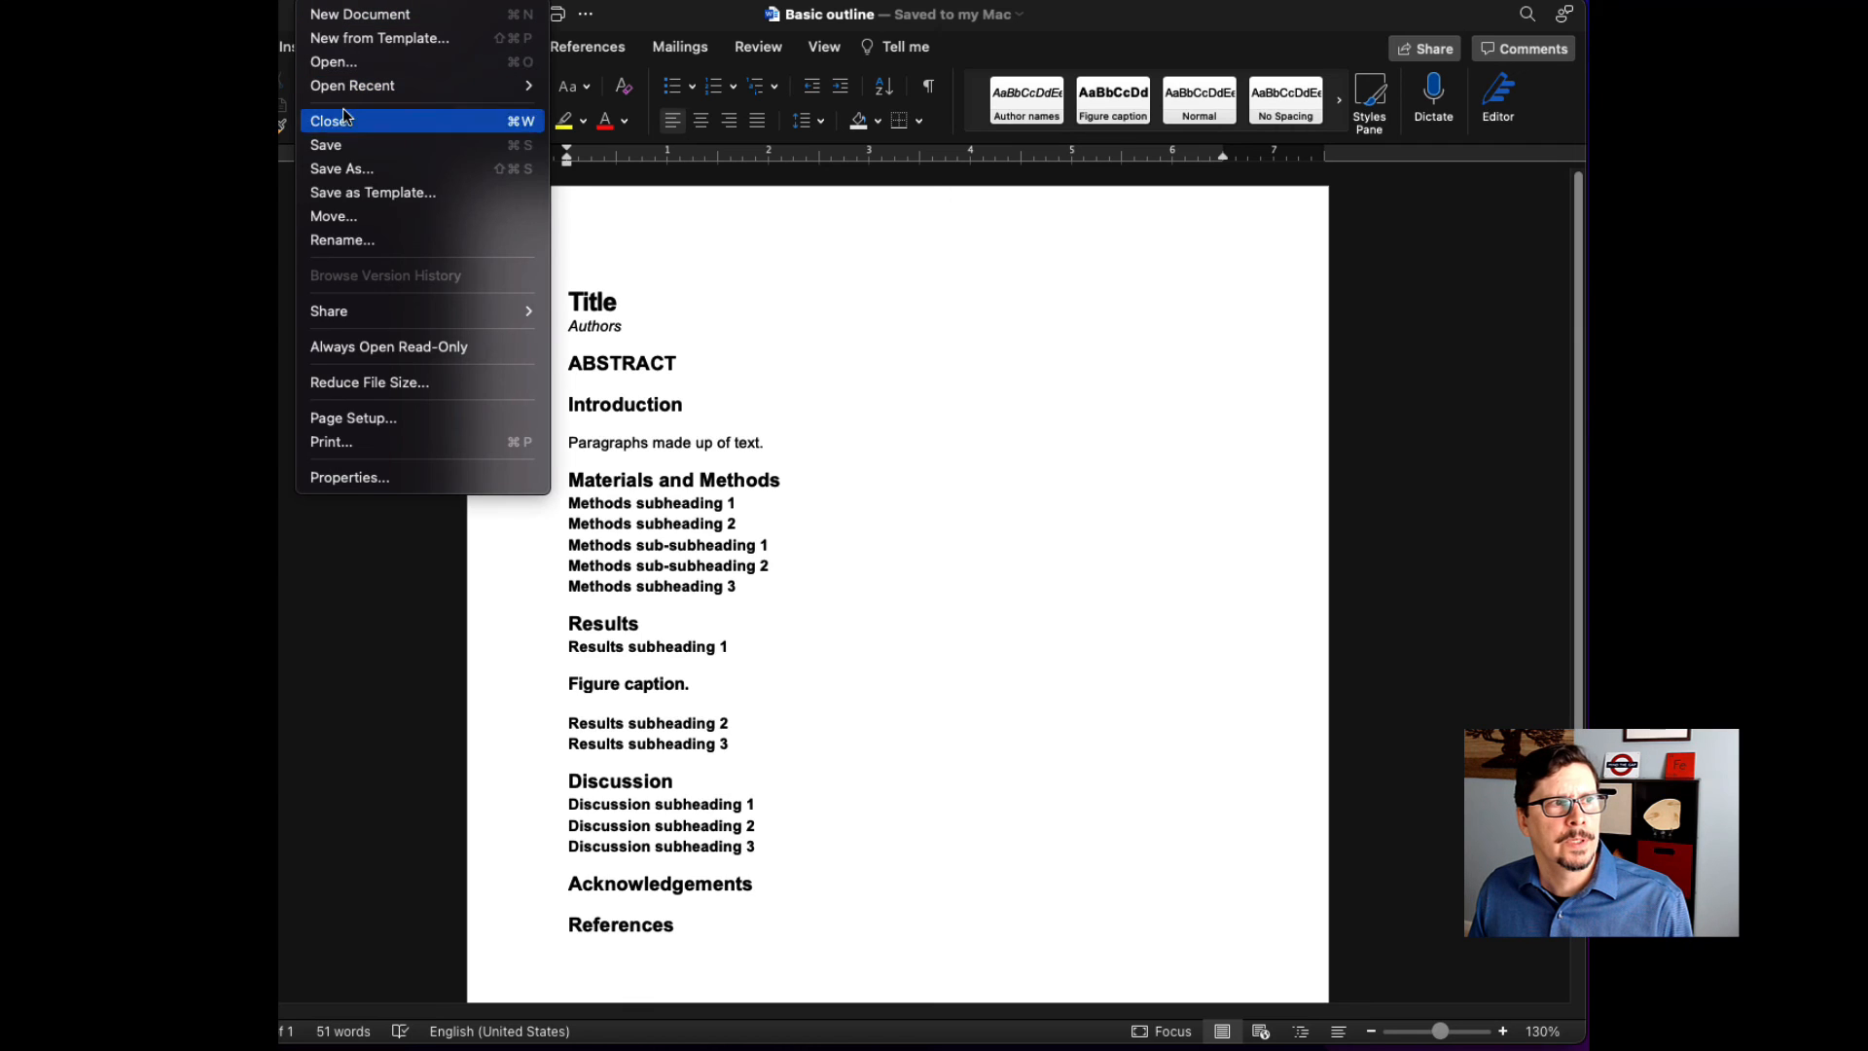
click(361, 193)
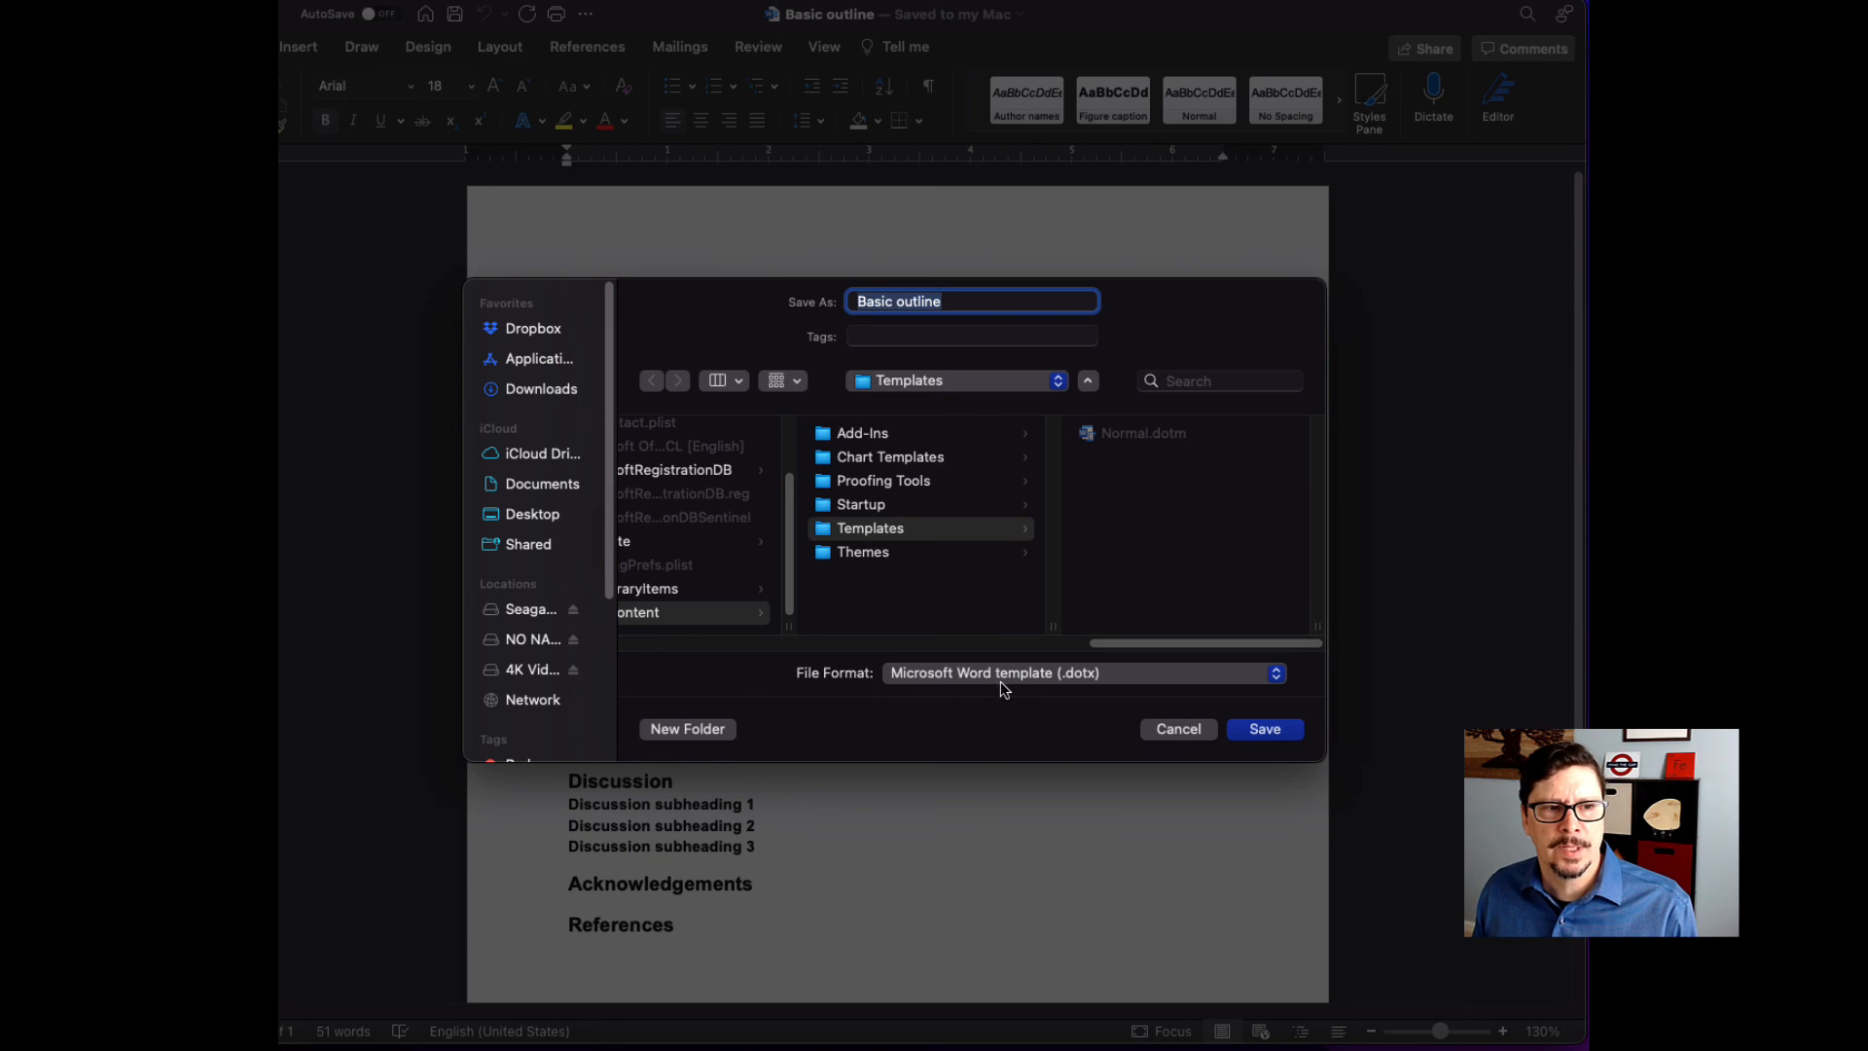
click(1266, 730)
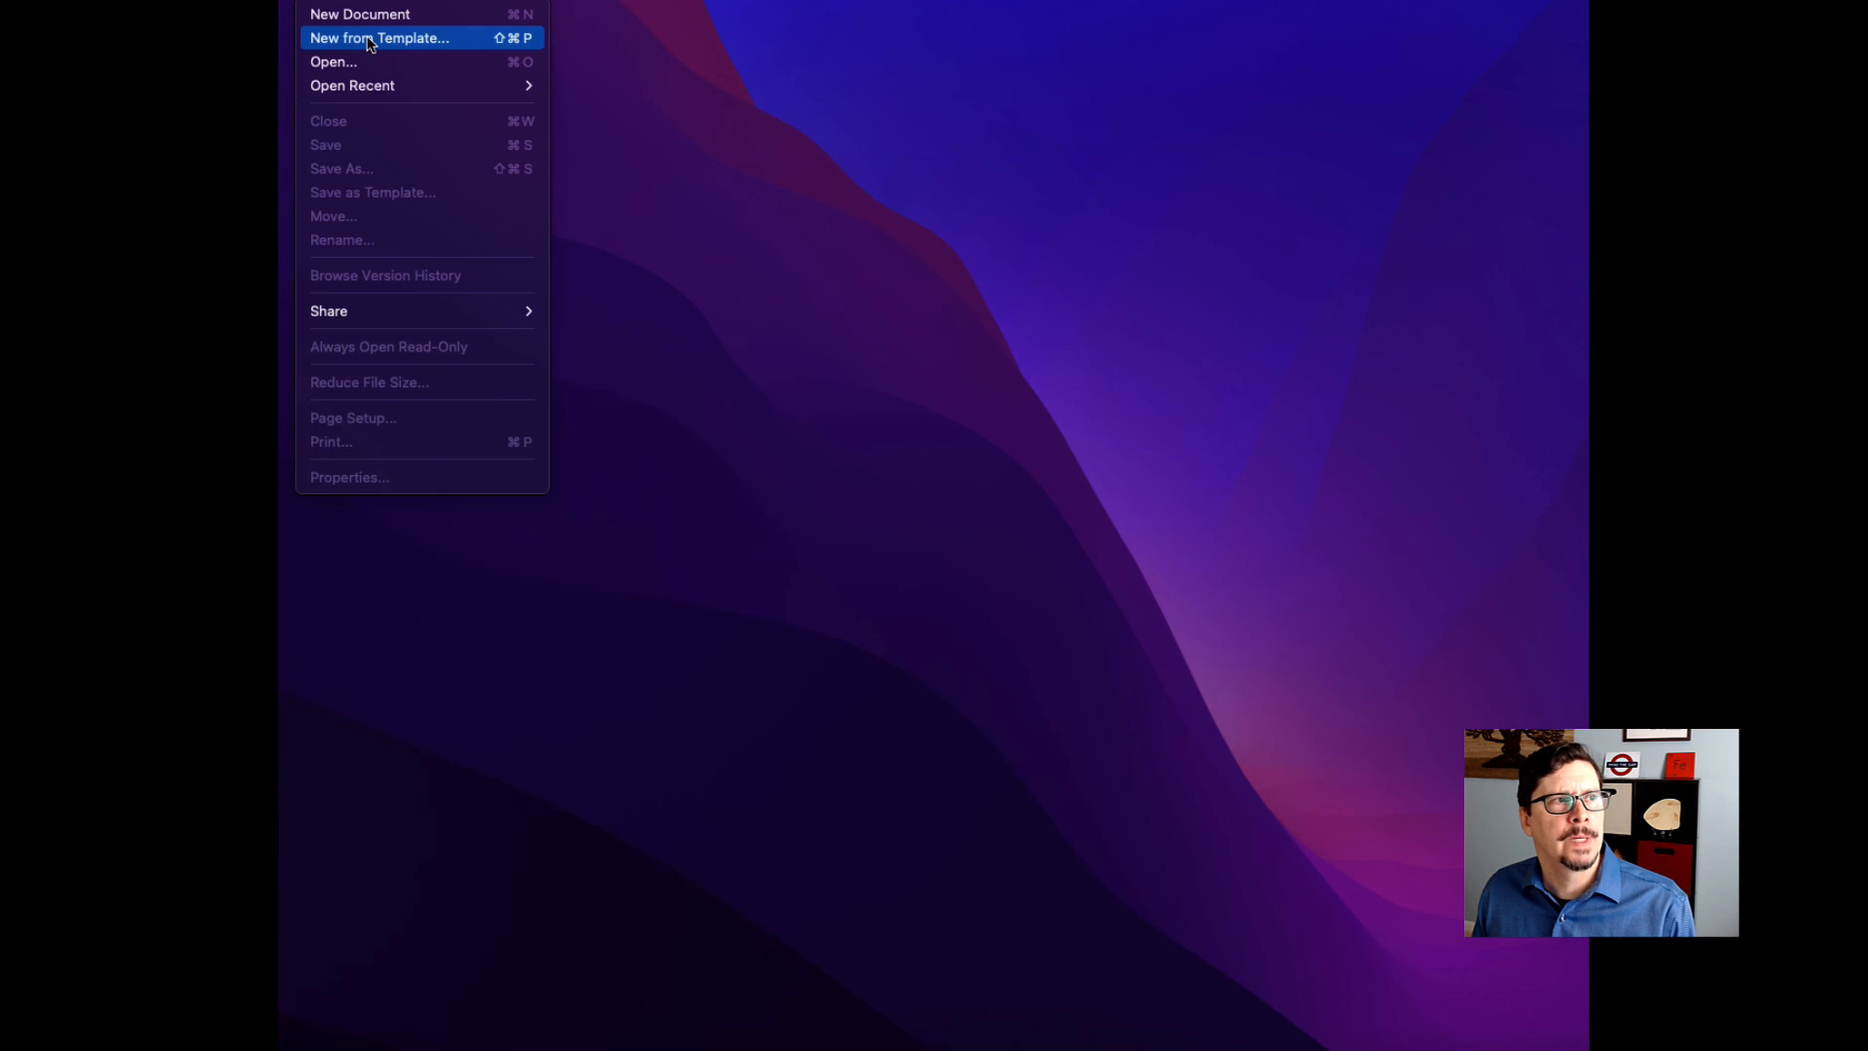
- Create a new document from the Basic outline template and limit its styles list to those in the current document
click(367, 39)
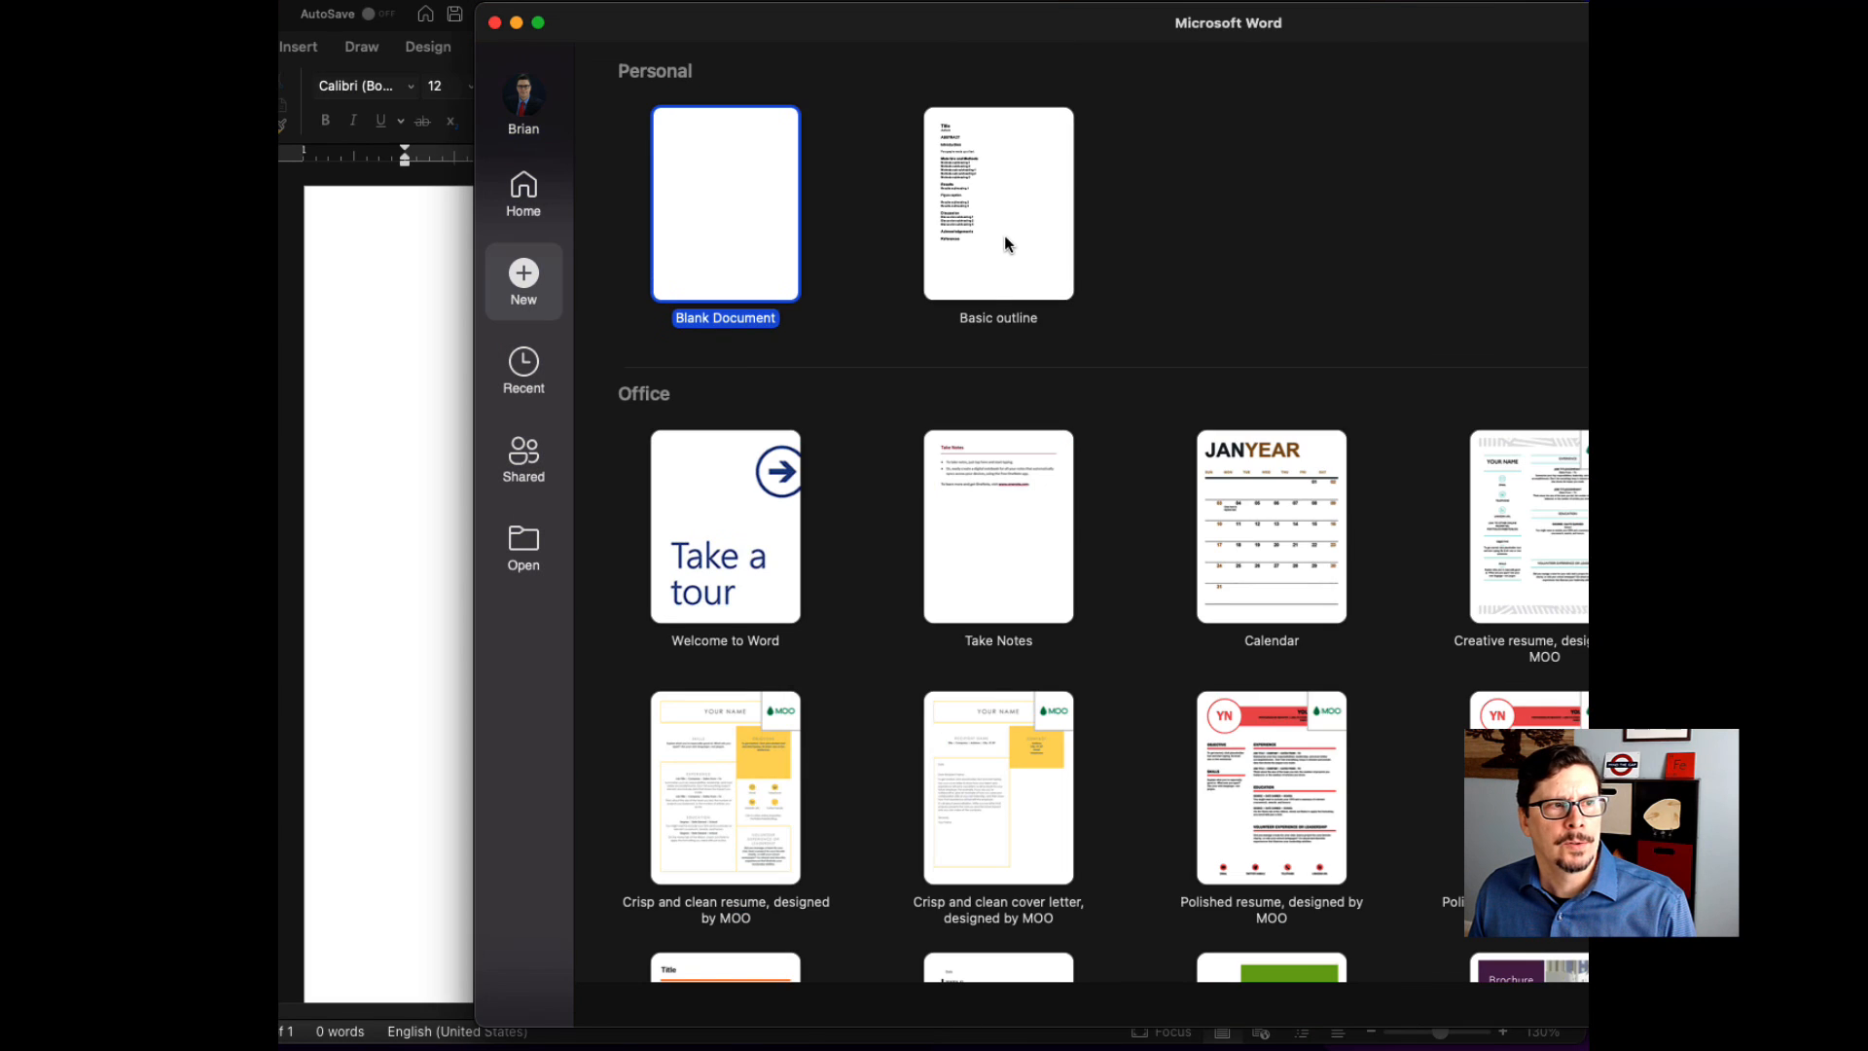
double_click(1006, 232)
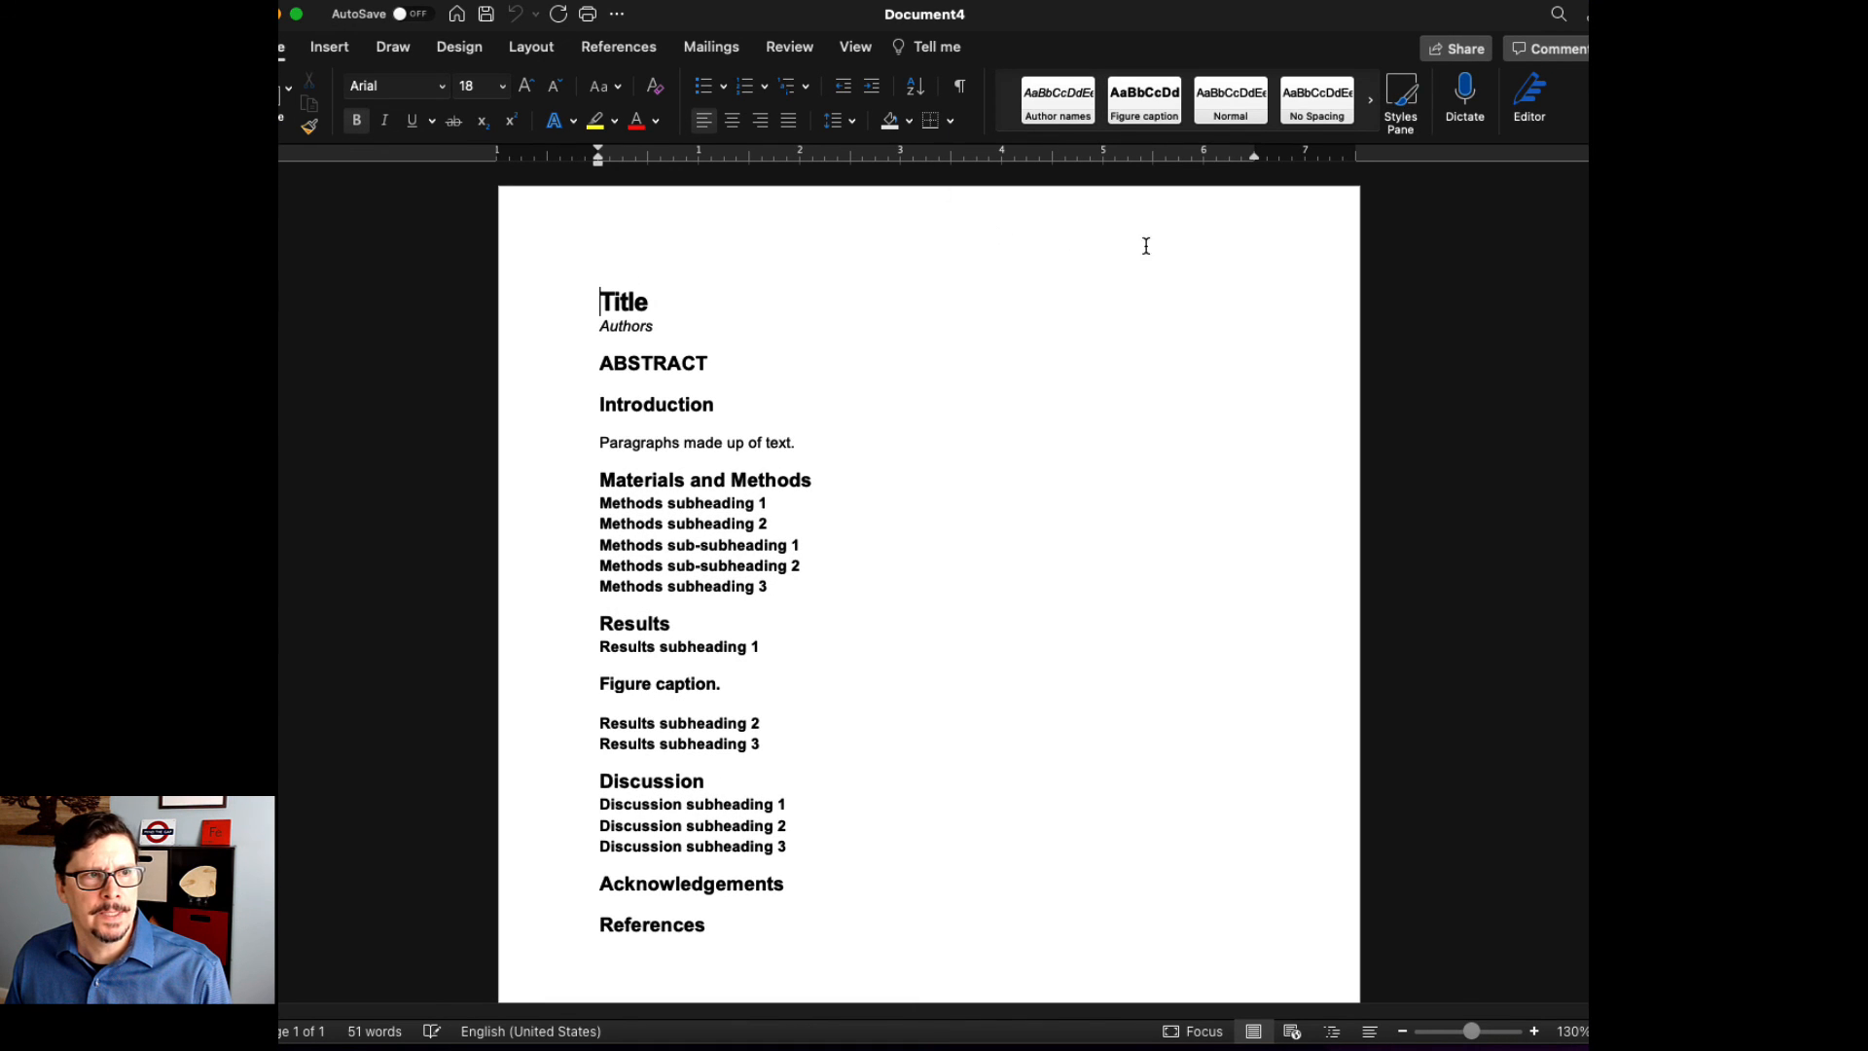
click(1401, 107)
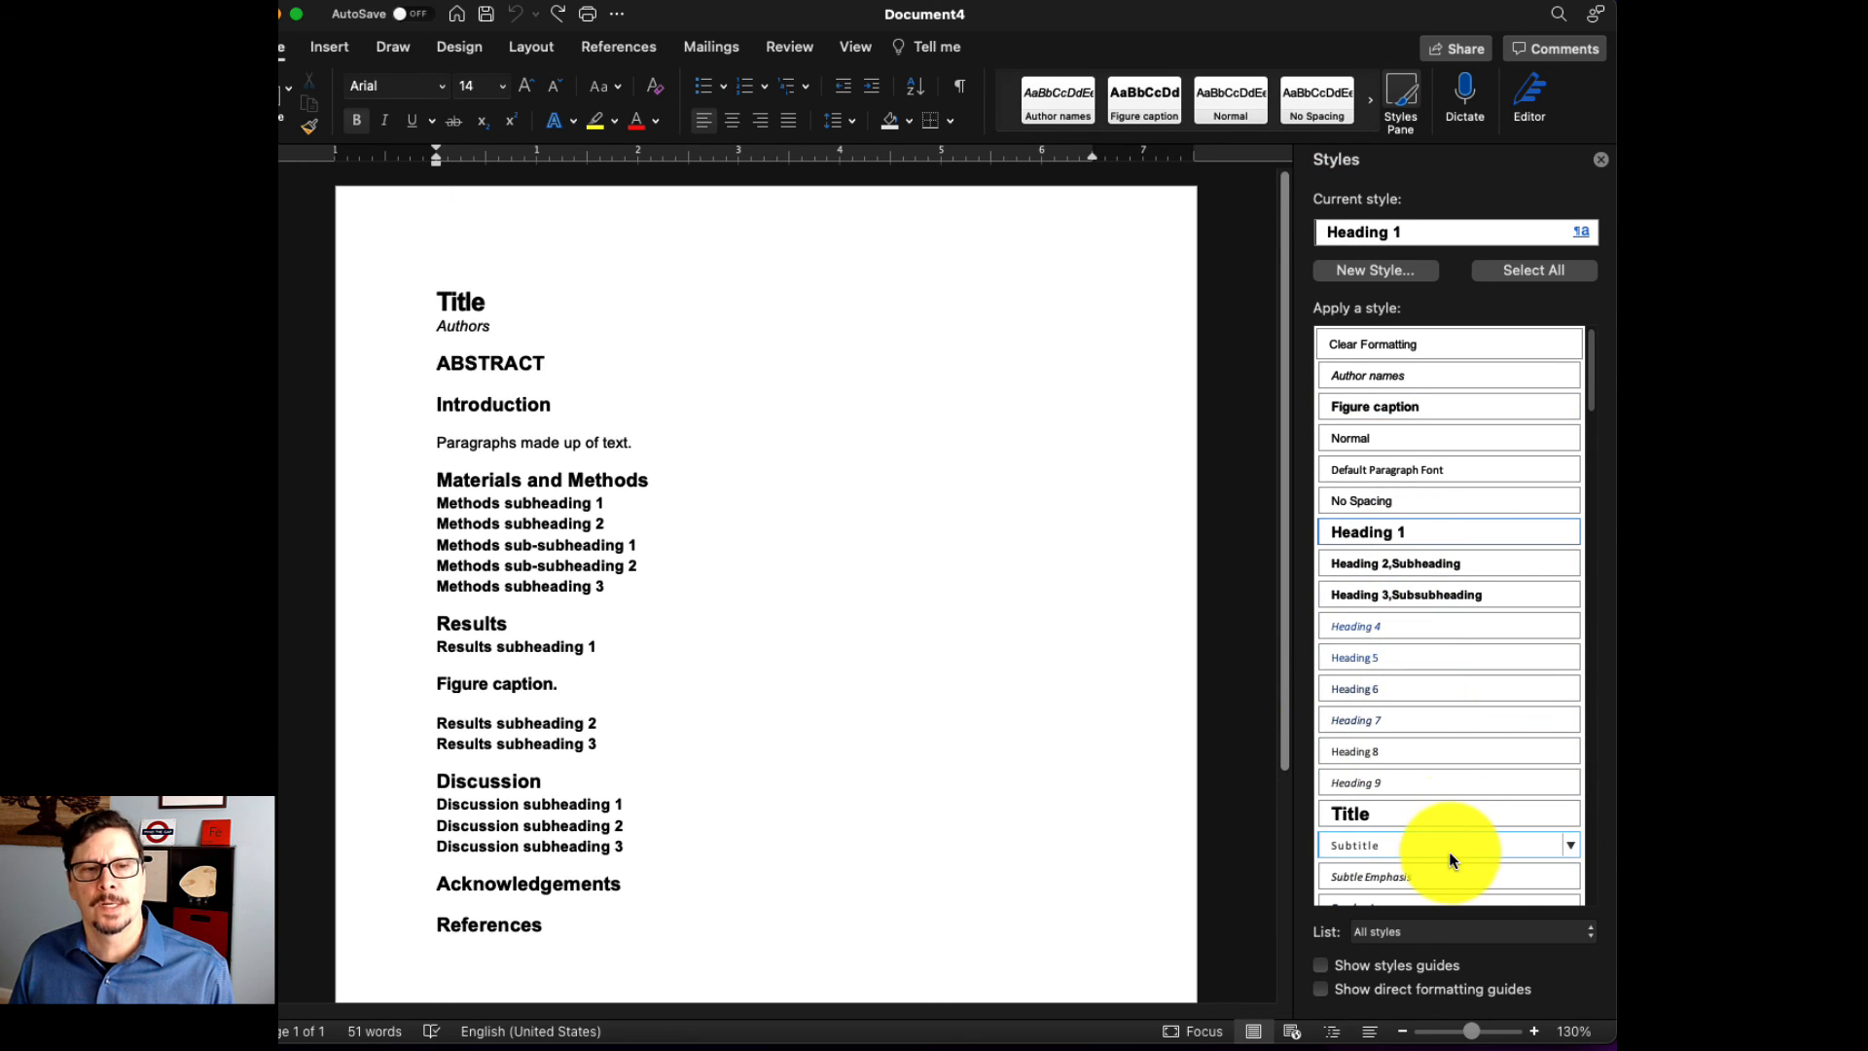
click(1588, 932)
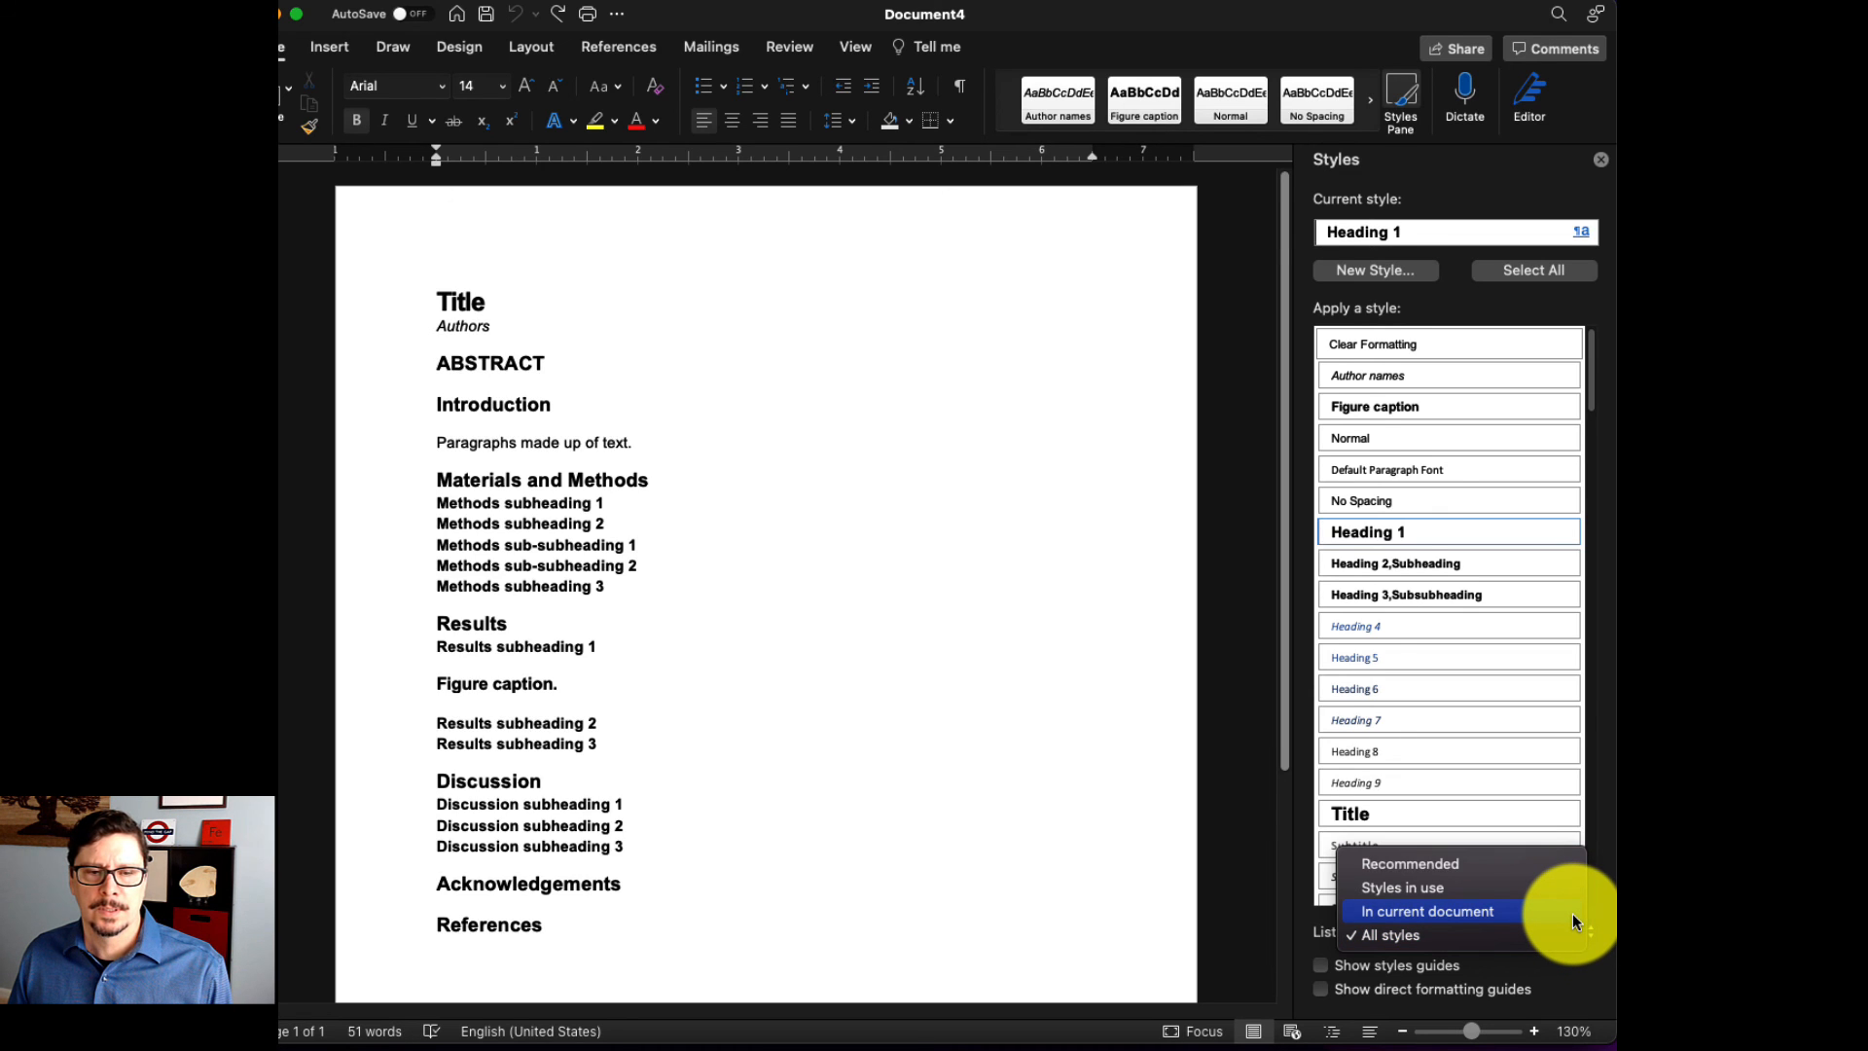
click(1572, 914)
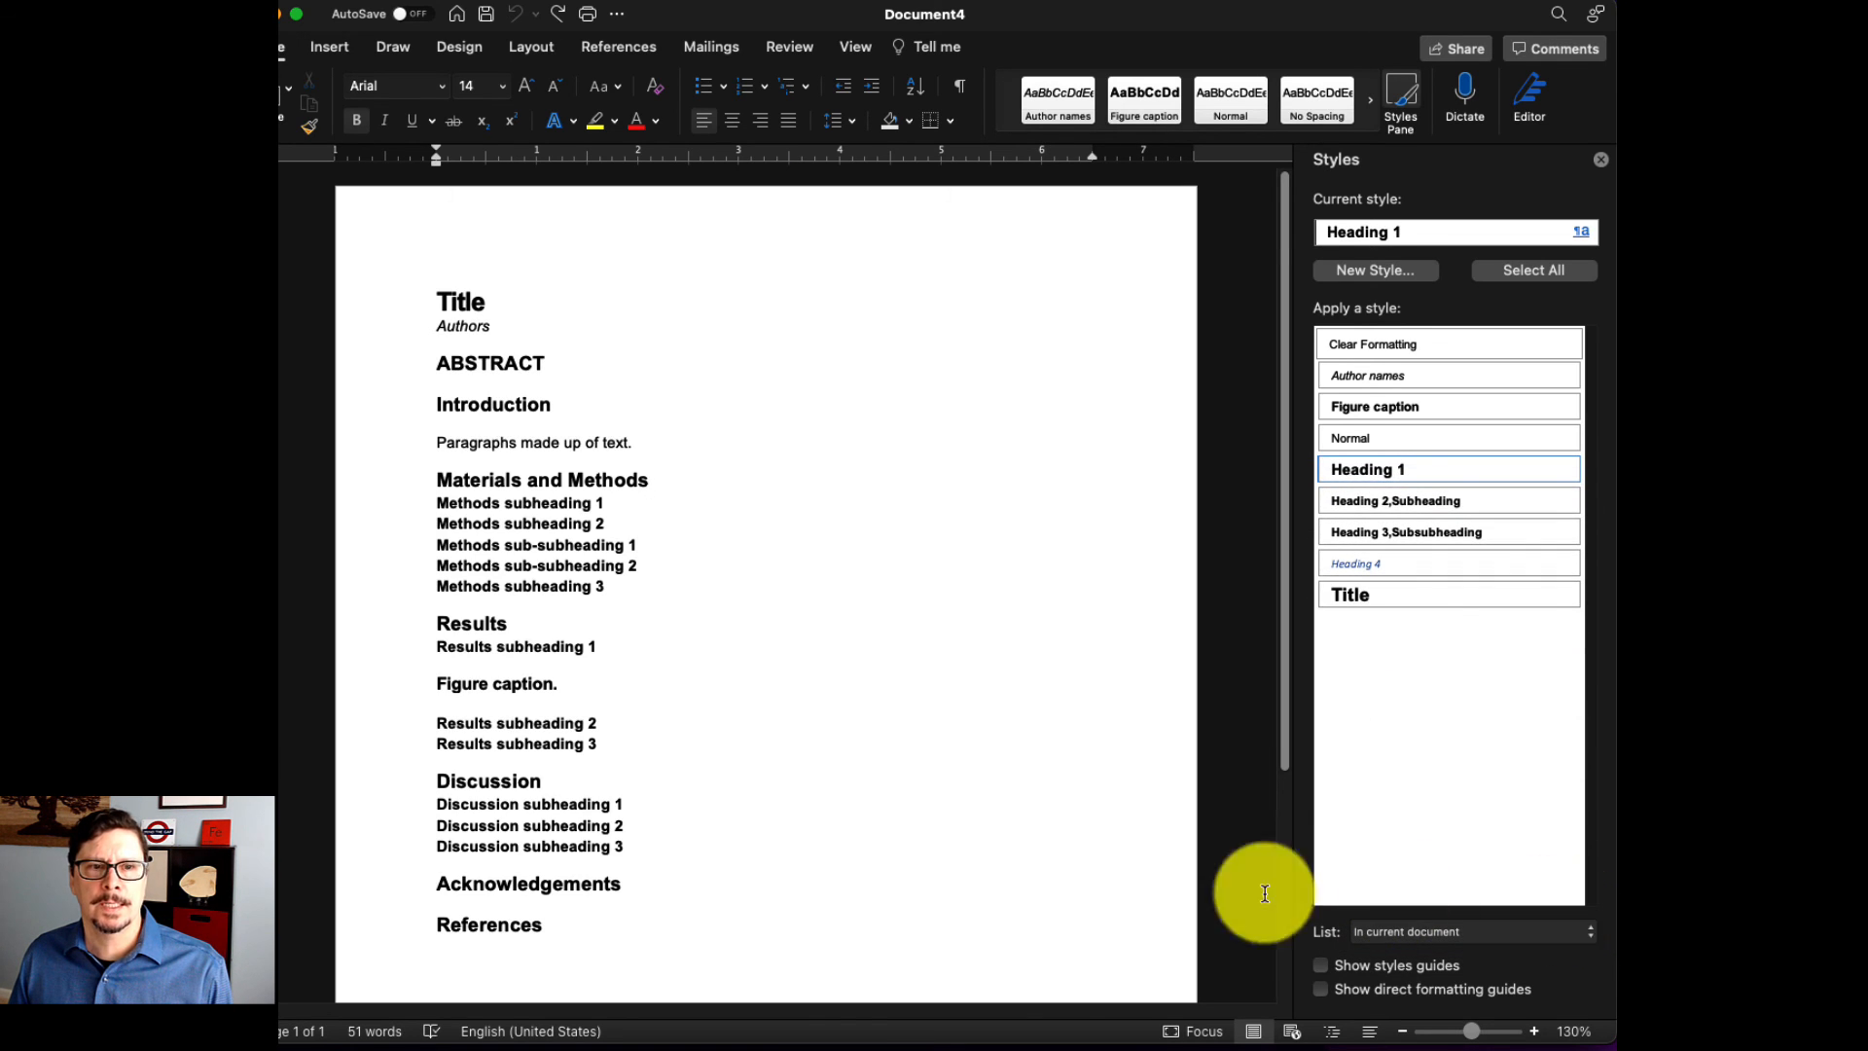
- Delete all the outline text from the new document, leaving an empty page
key(super+a)
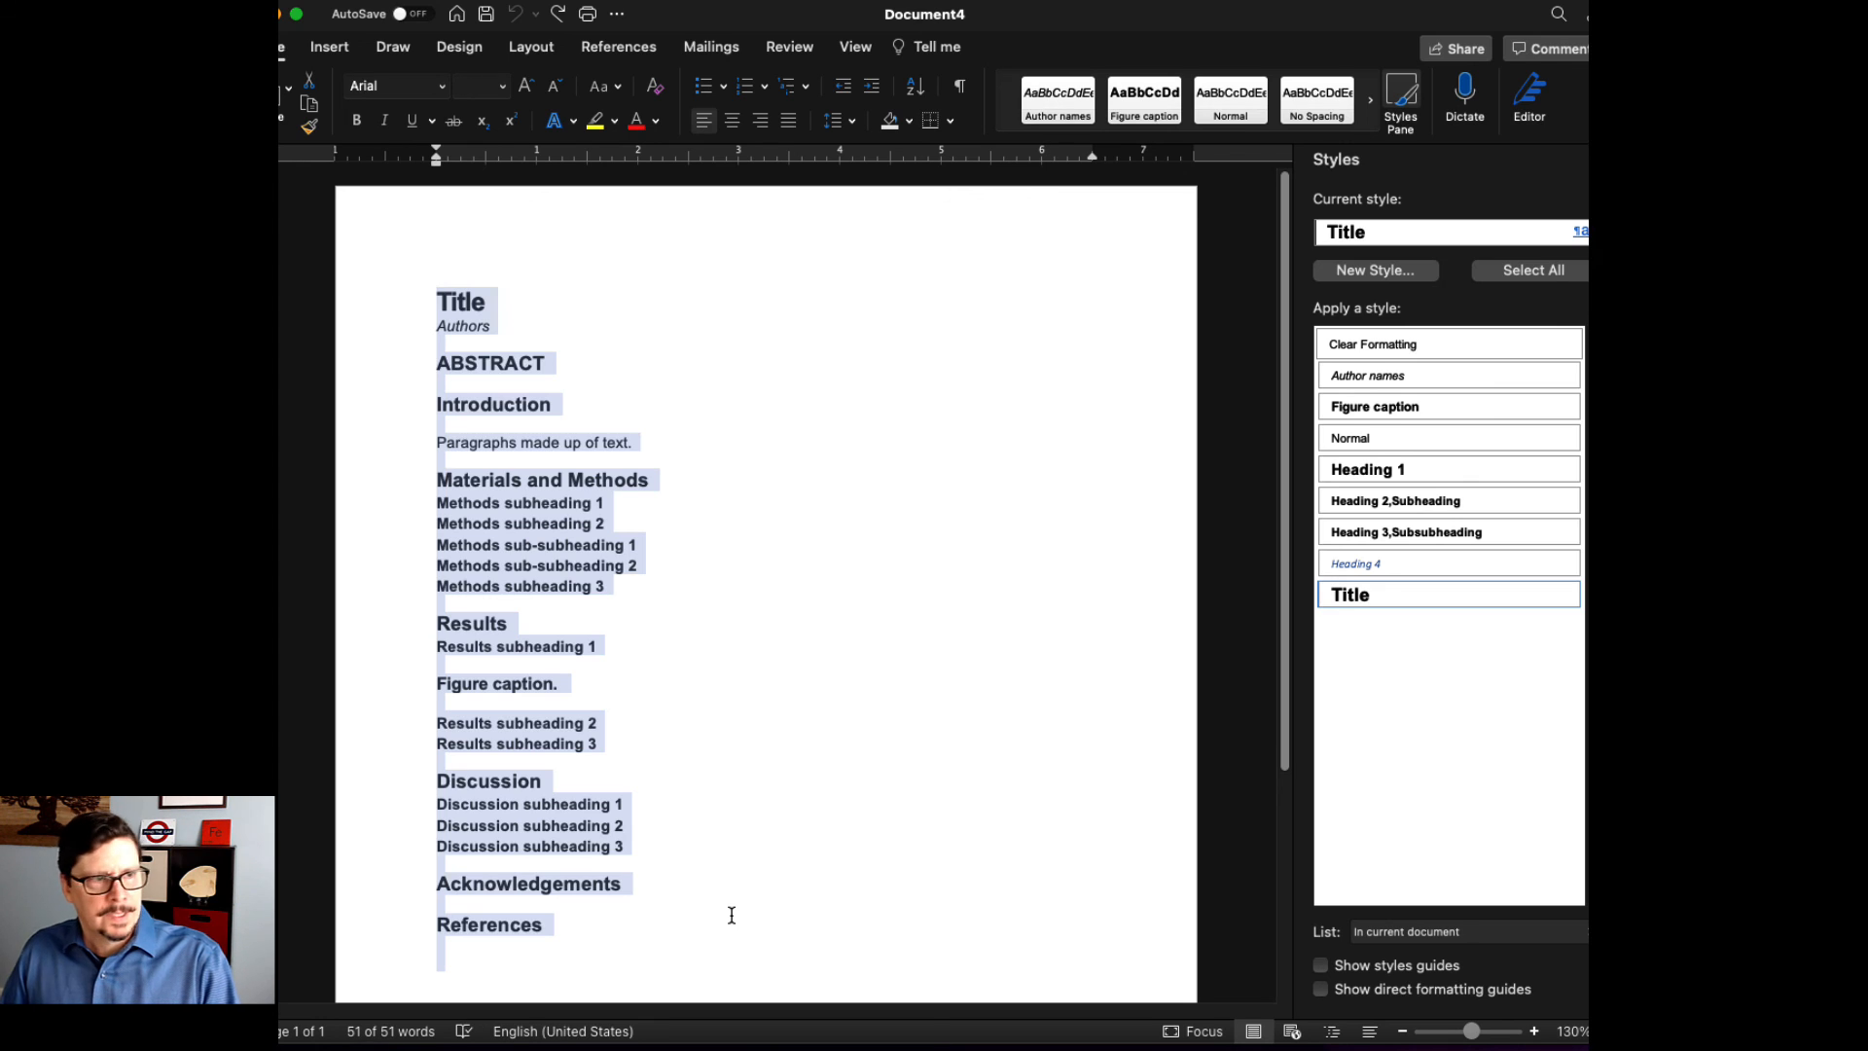
key(BackSpace)
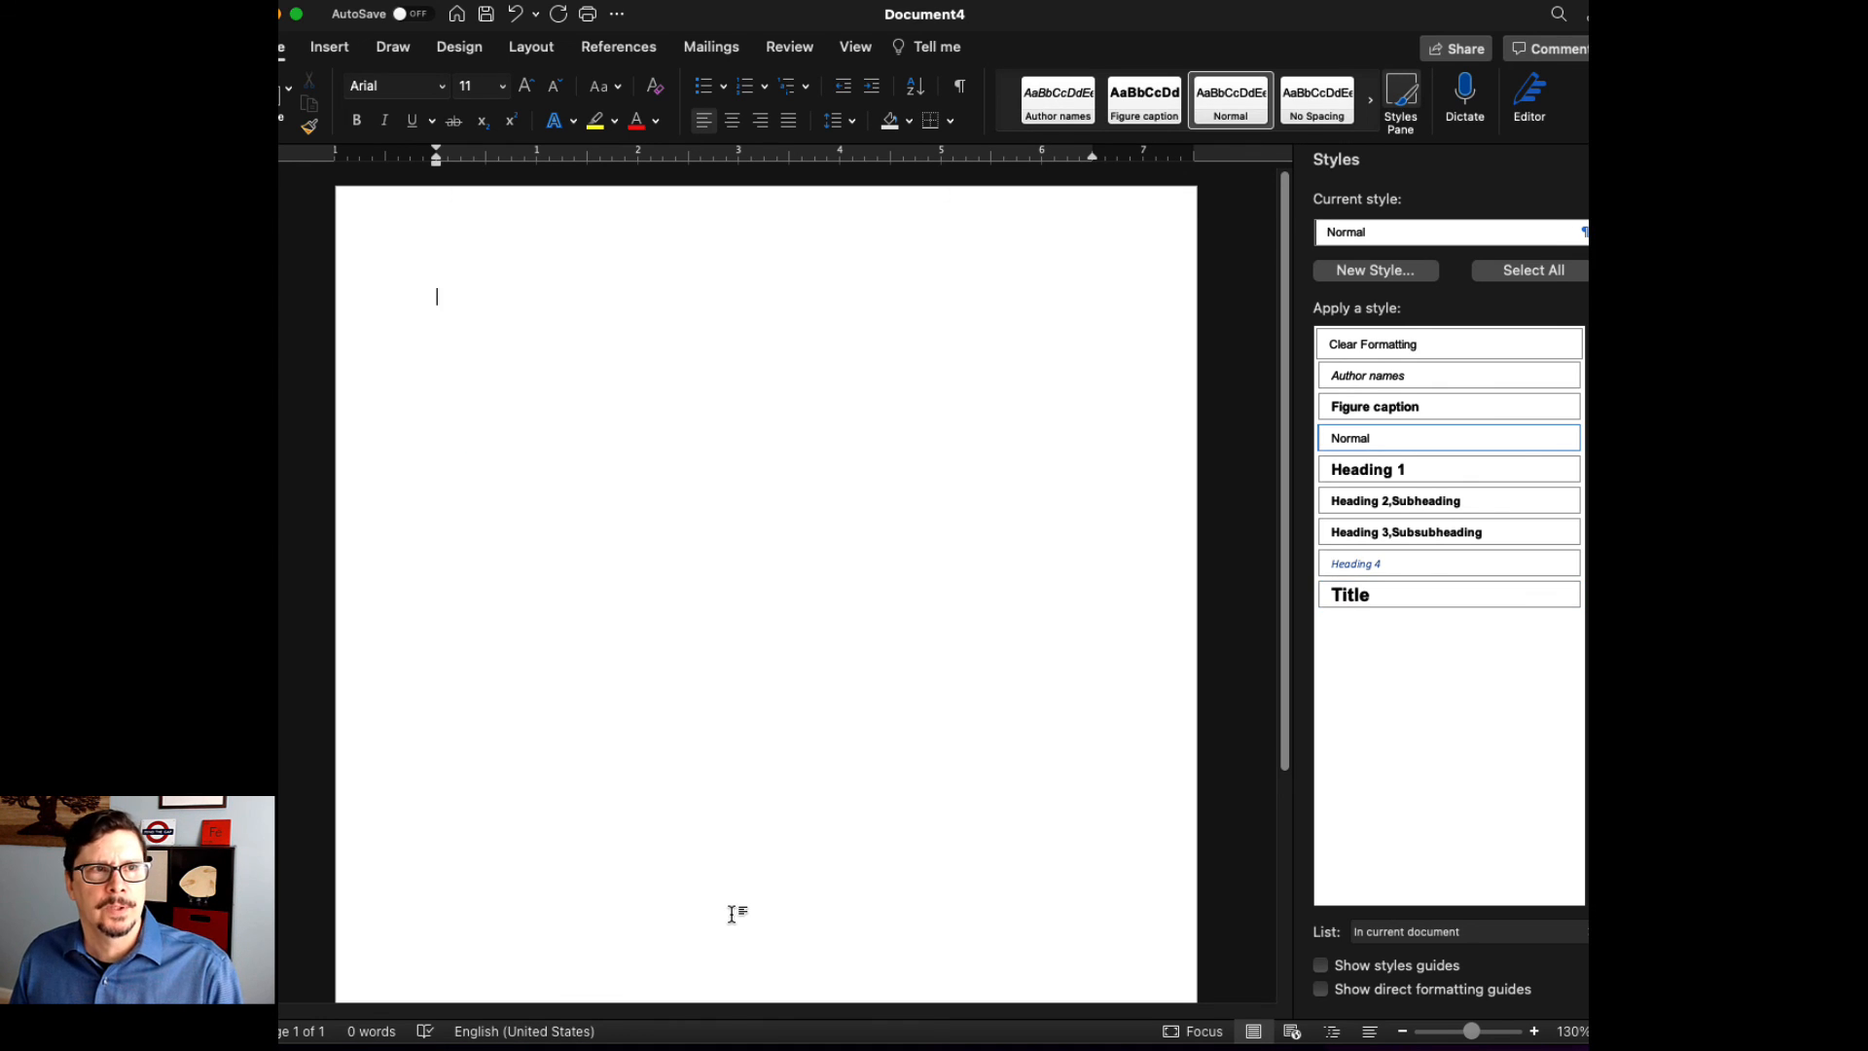